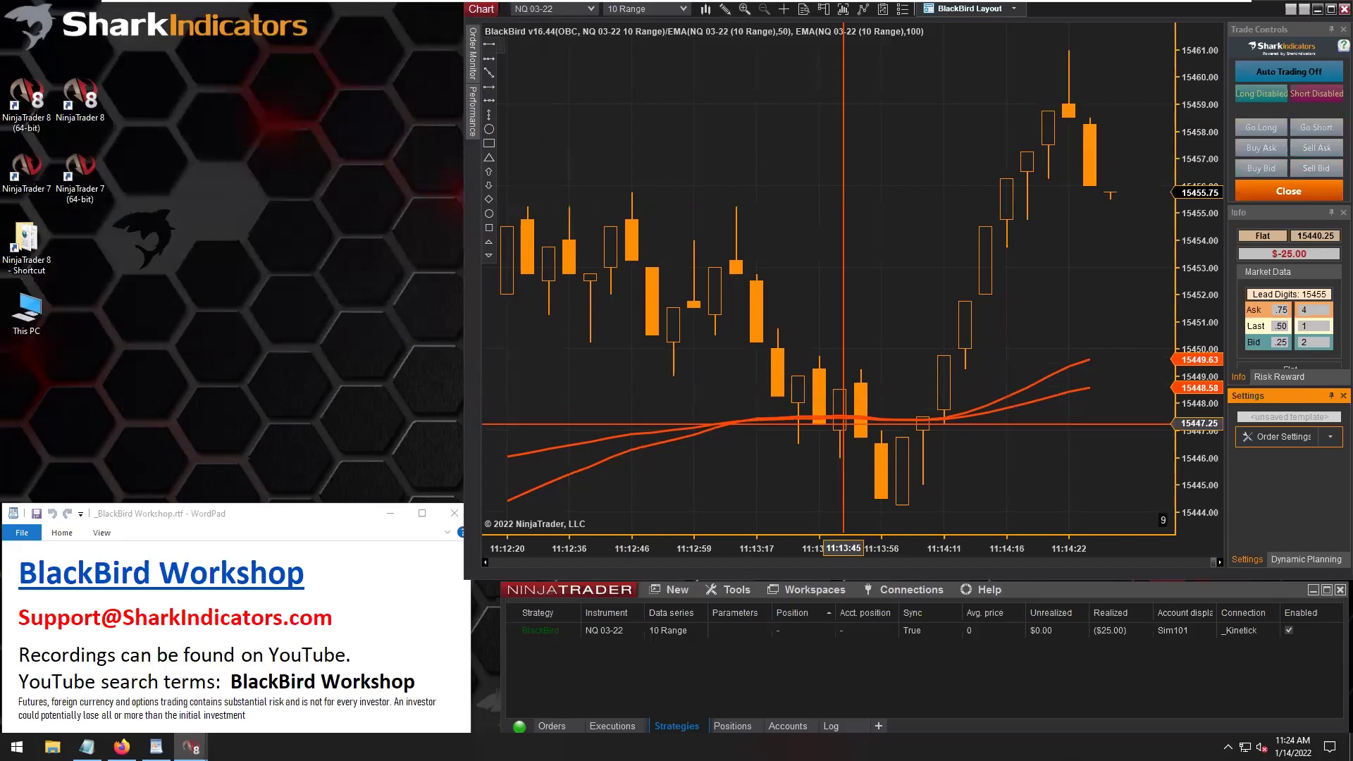
Open the order settings and add a Market Entry order set with a fixed 10-tick stop loss.
left_click(1284, 436)
left_click_drag(248, 93, 181, 17)
left_click(105, 220)
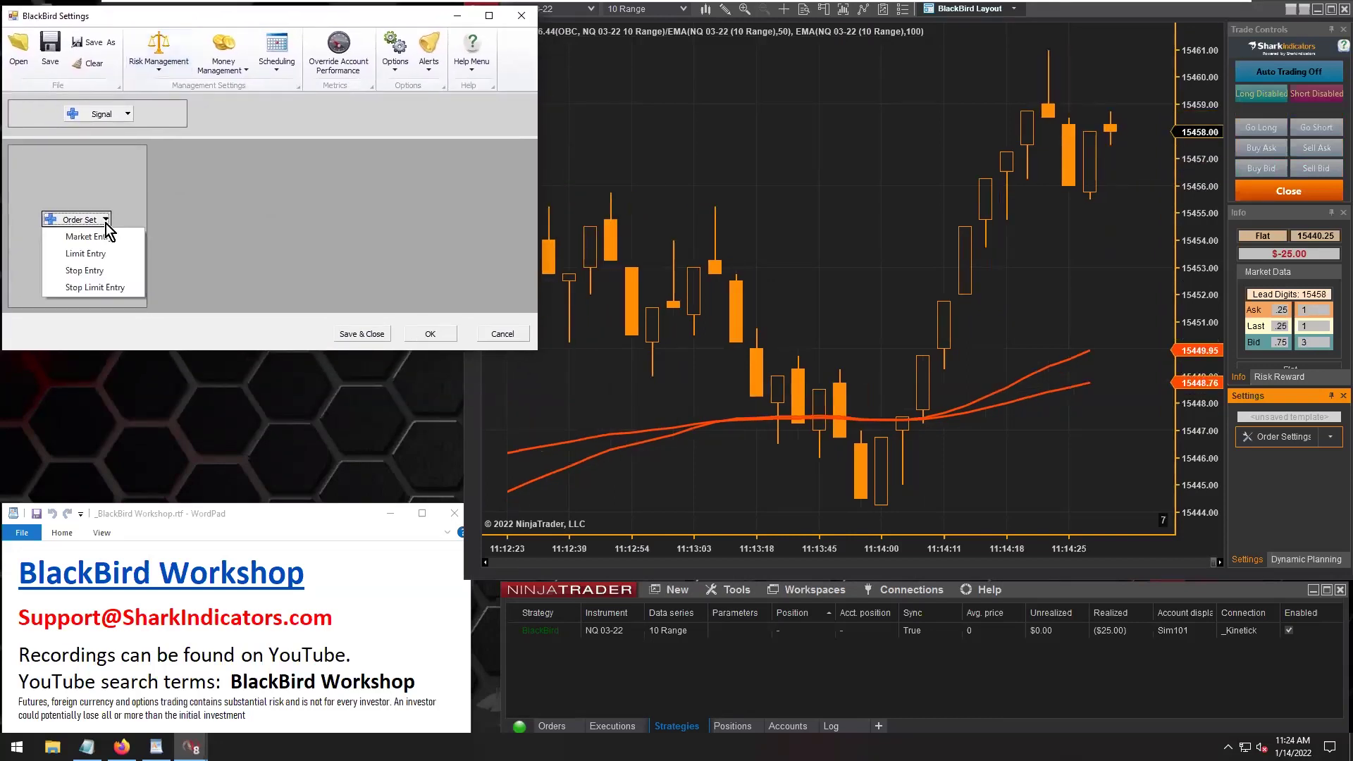
left_click(90, 237)
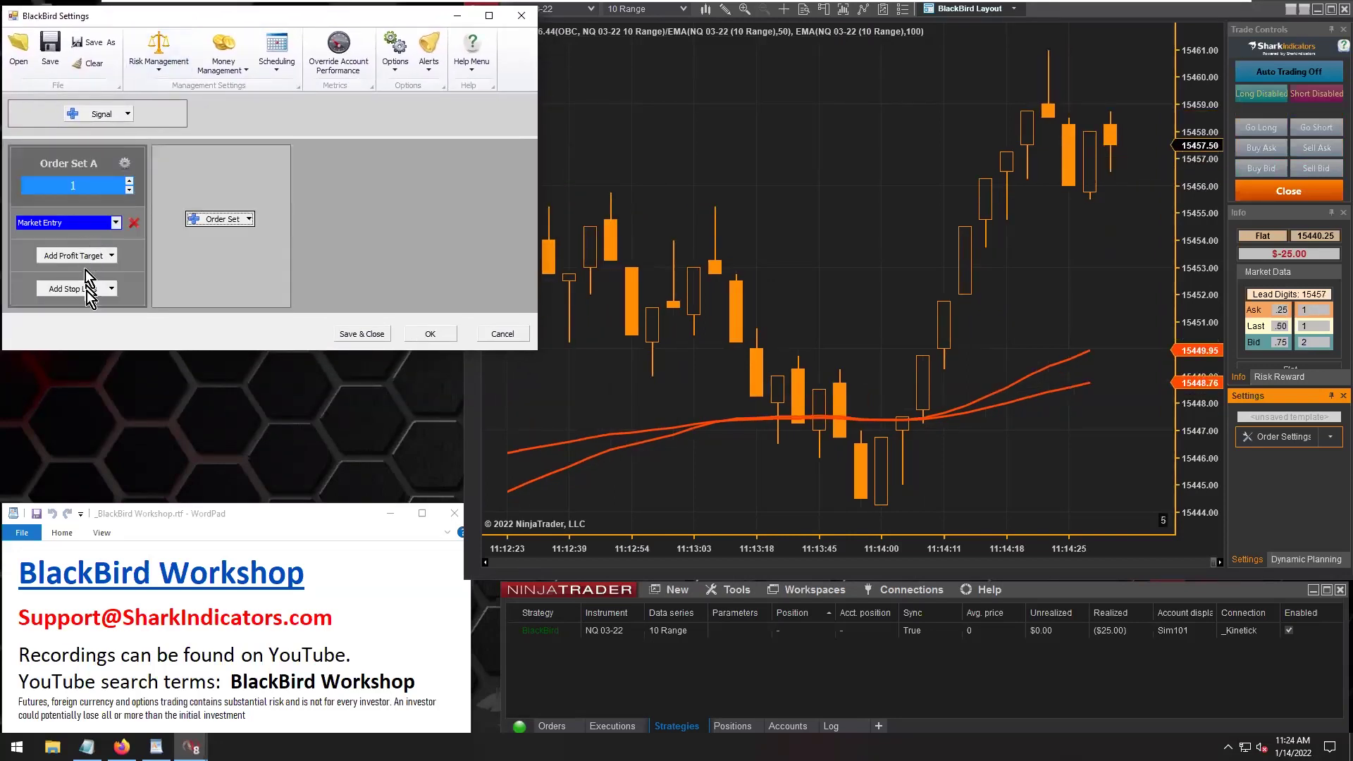
left_click(111, 289)
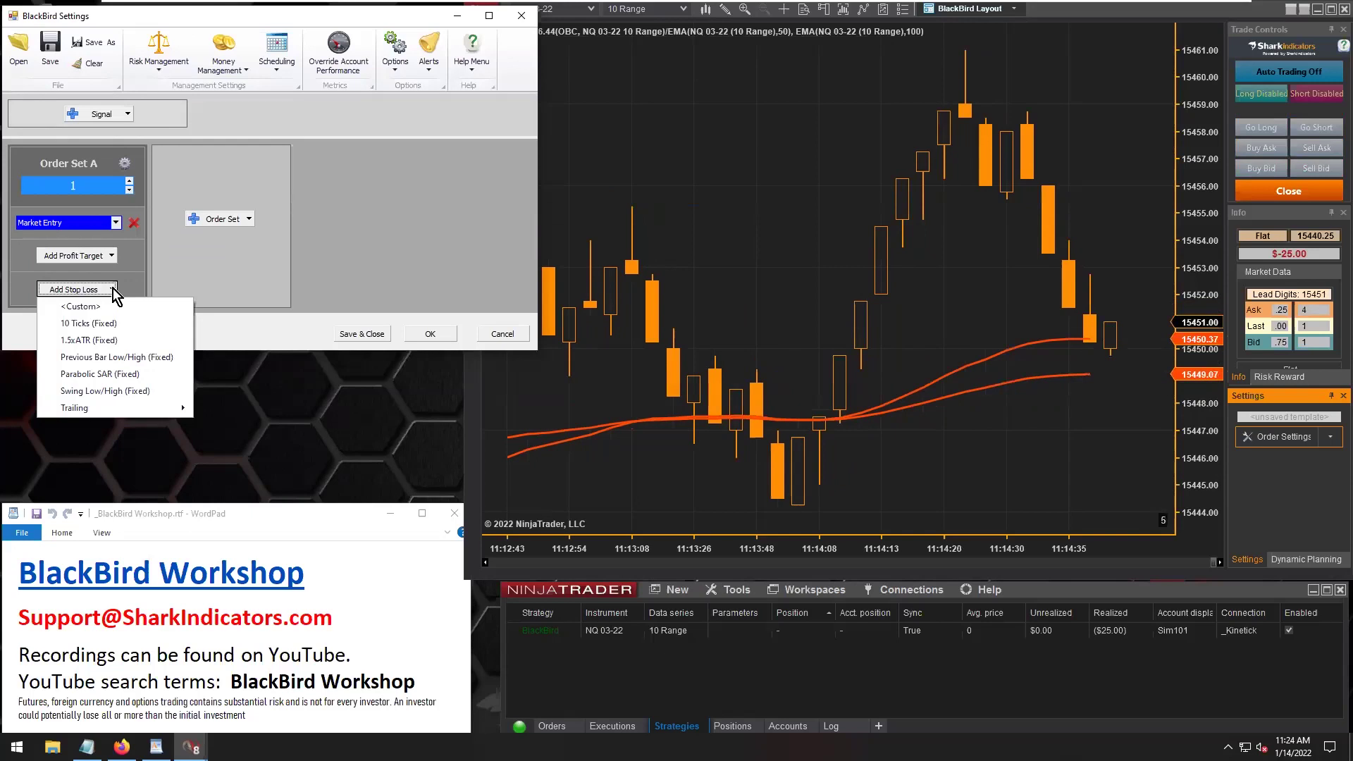
left_click(87, 324)
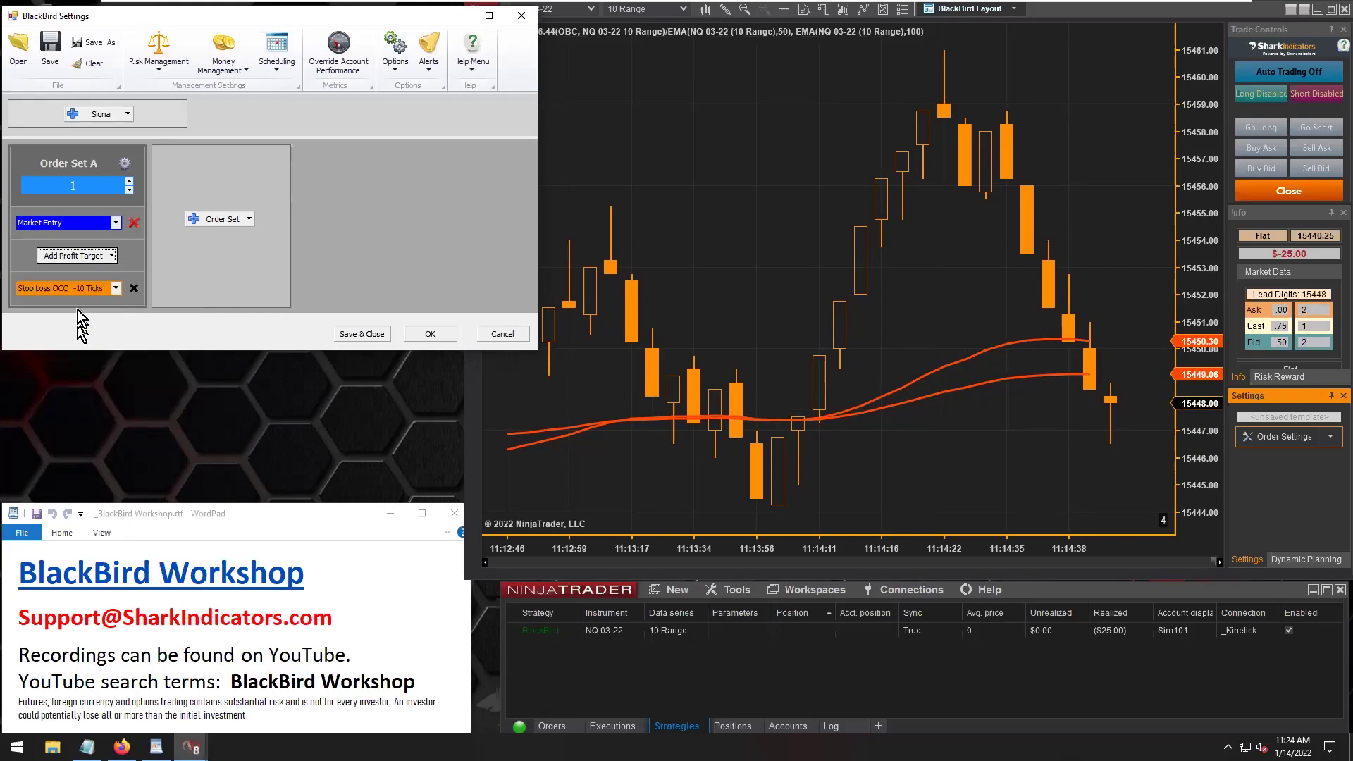
Check the stop loss's initial placement offset and set its trailing actions mode to Custom.
left_click(77, 293)
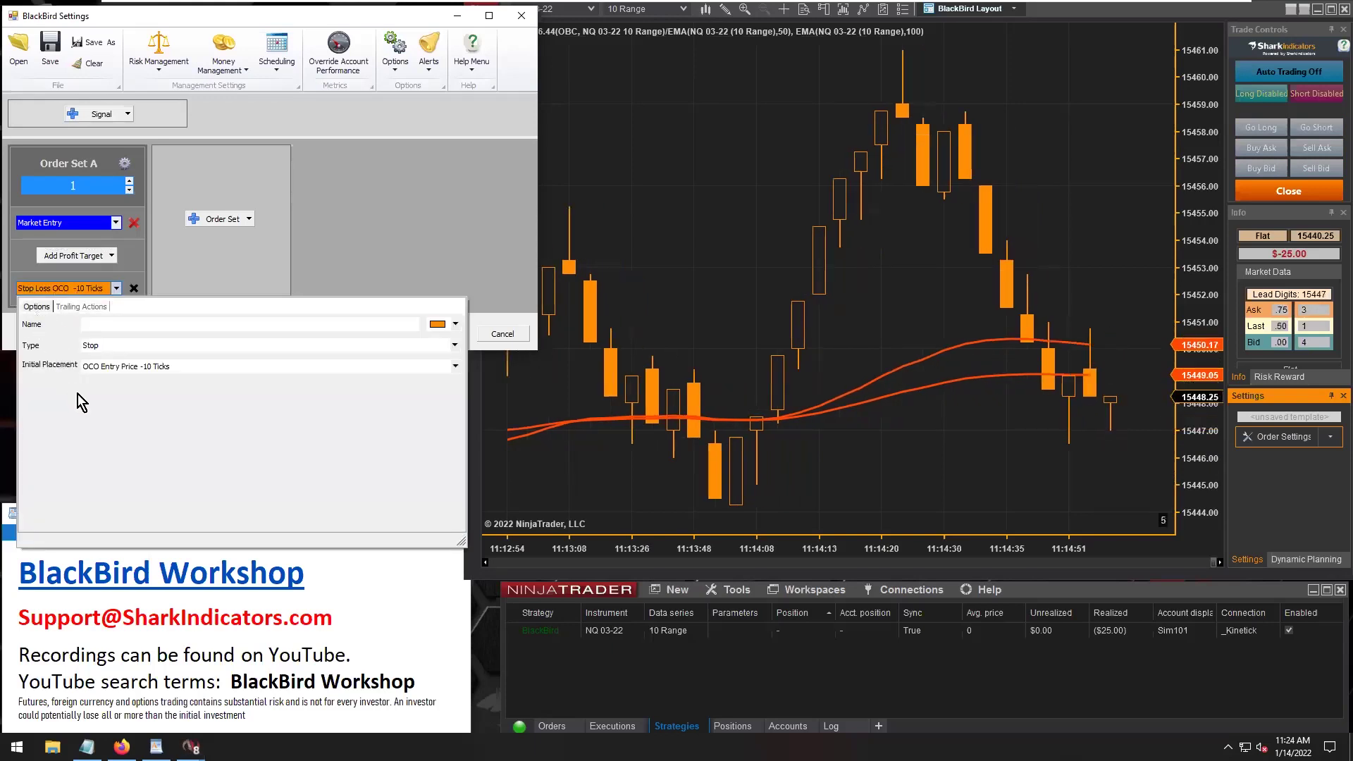
left_click(188, 368)
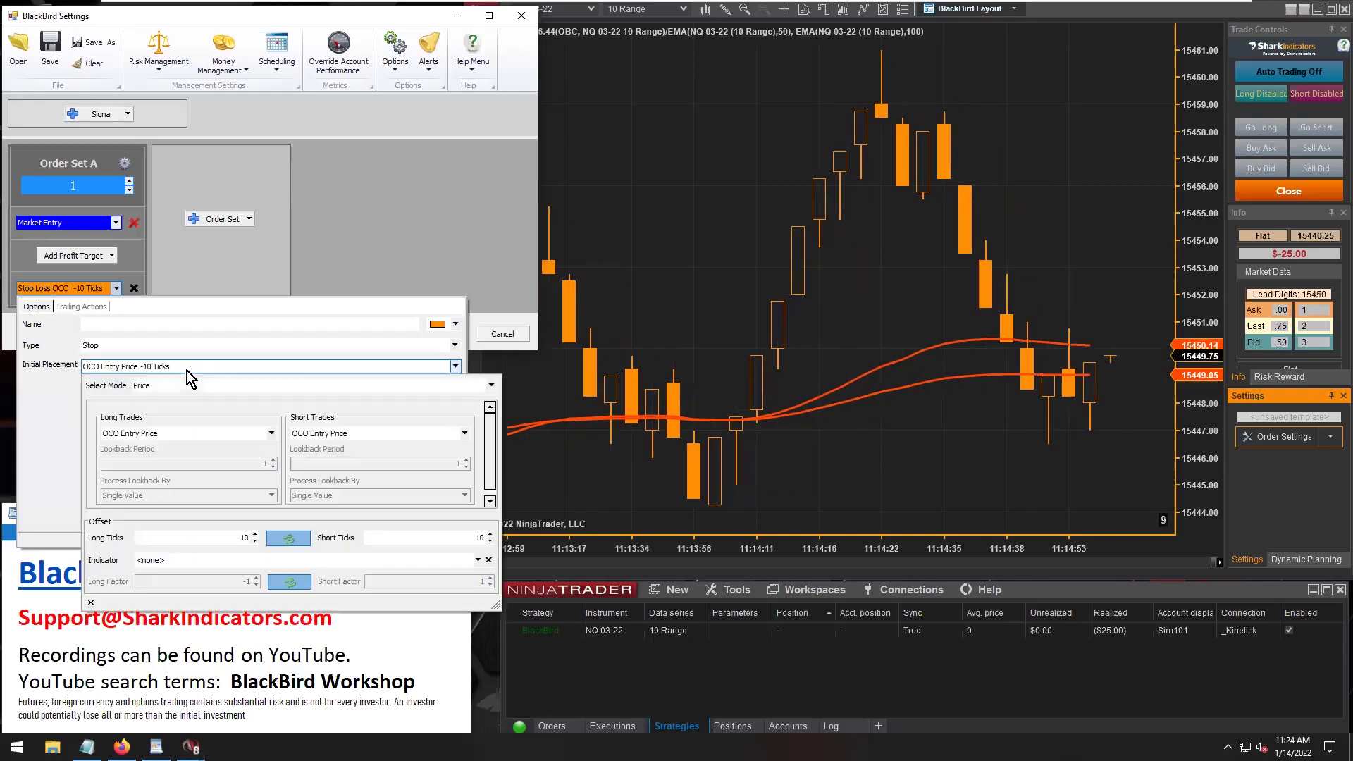
left_click(204, 539)
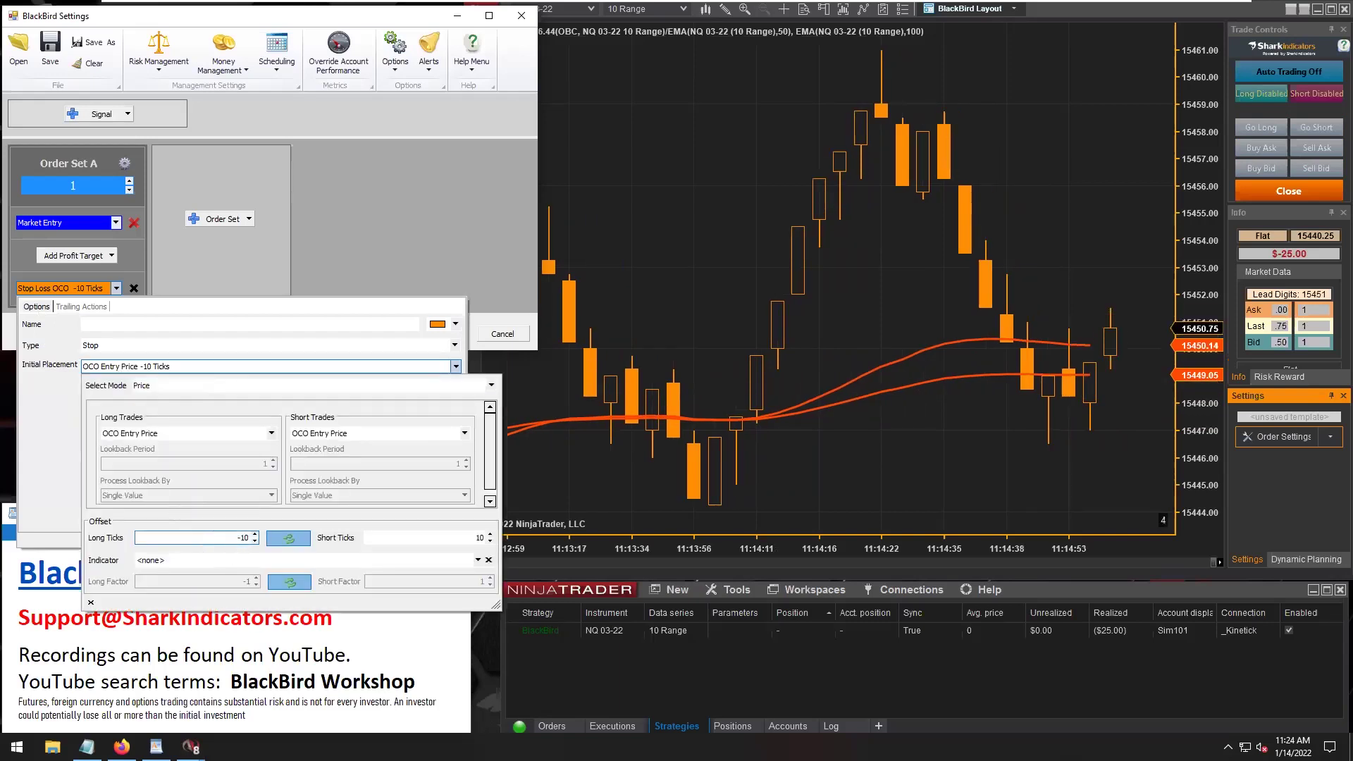
left_click(44, 413)
left_click(88, 323)
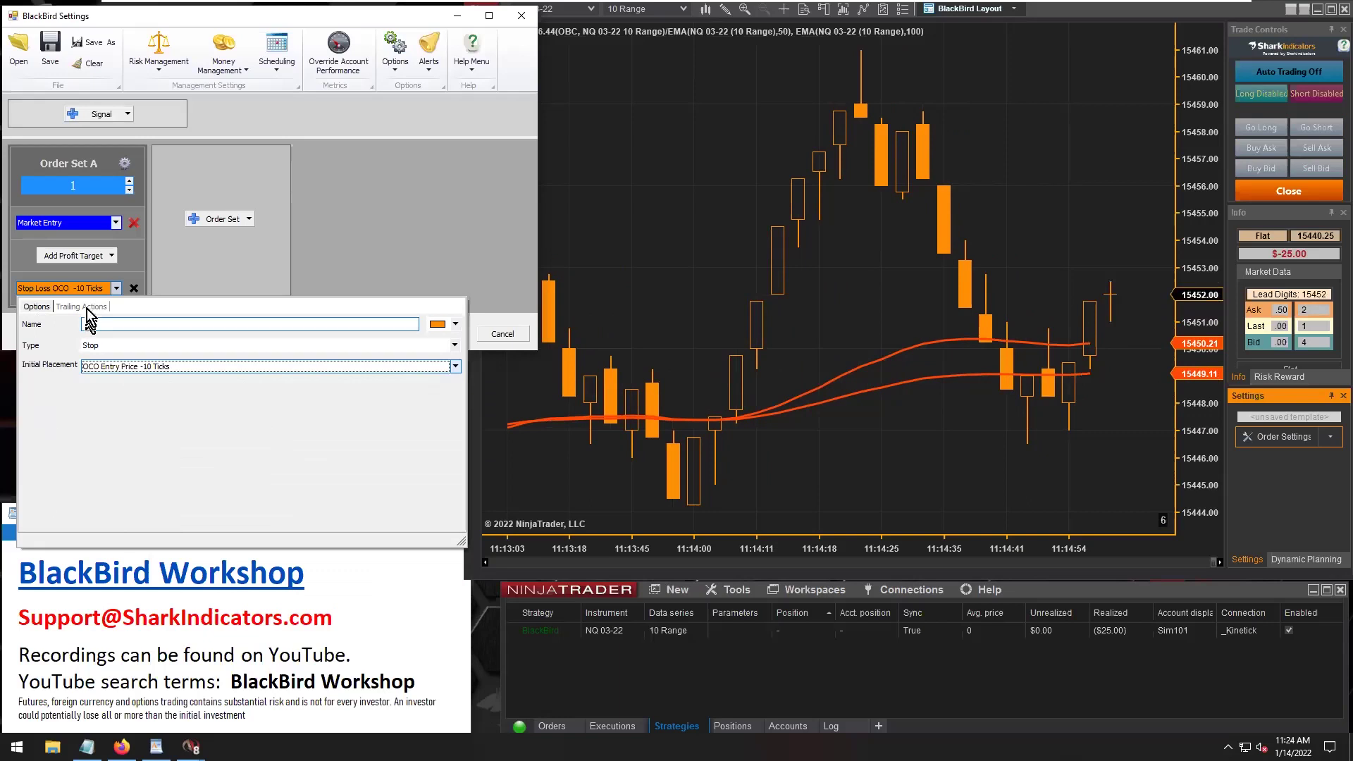
left_click(87, 308)
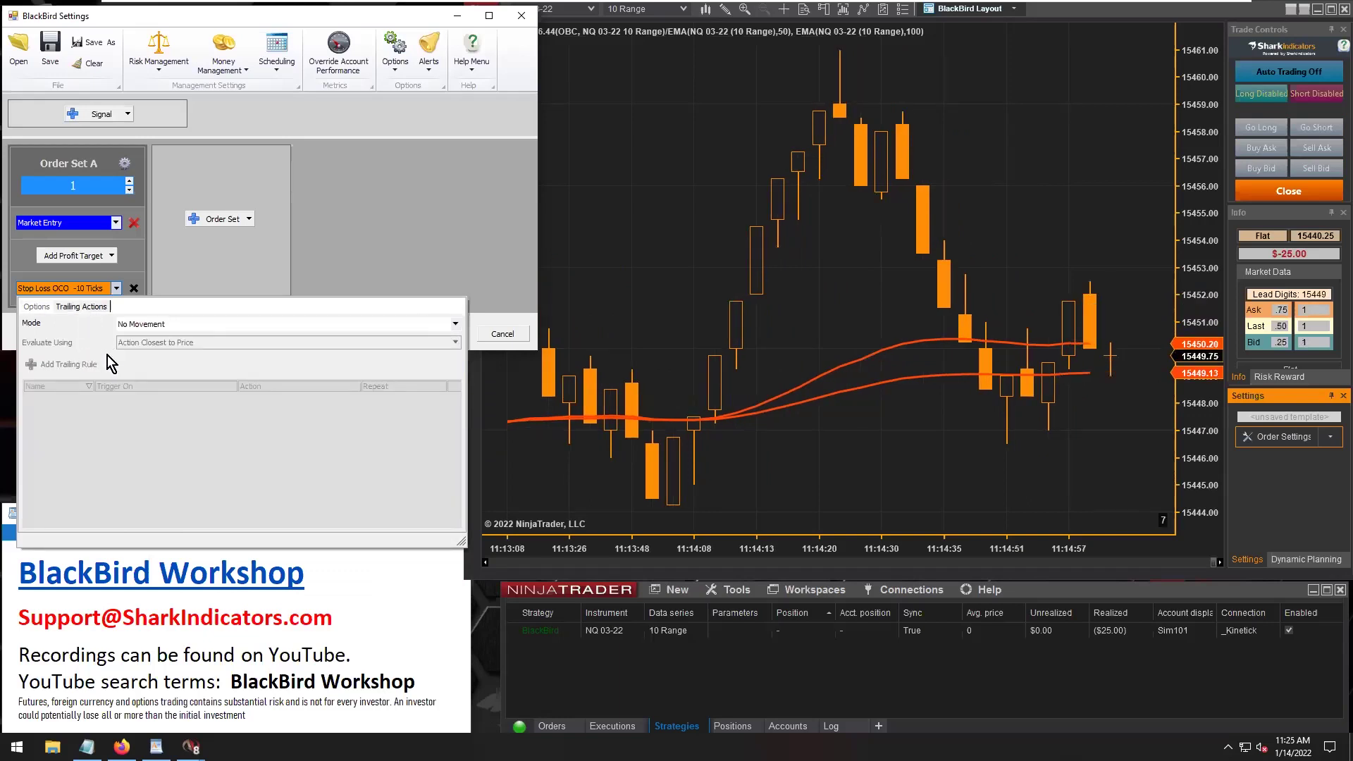
left_click(167, 329)
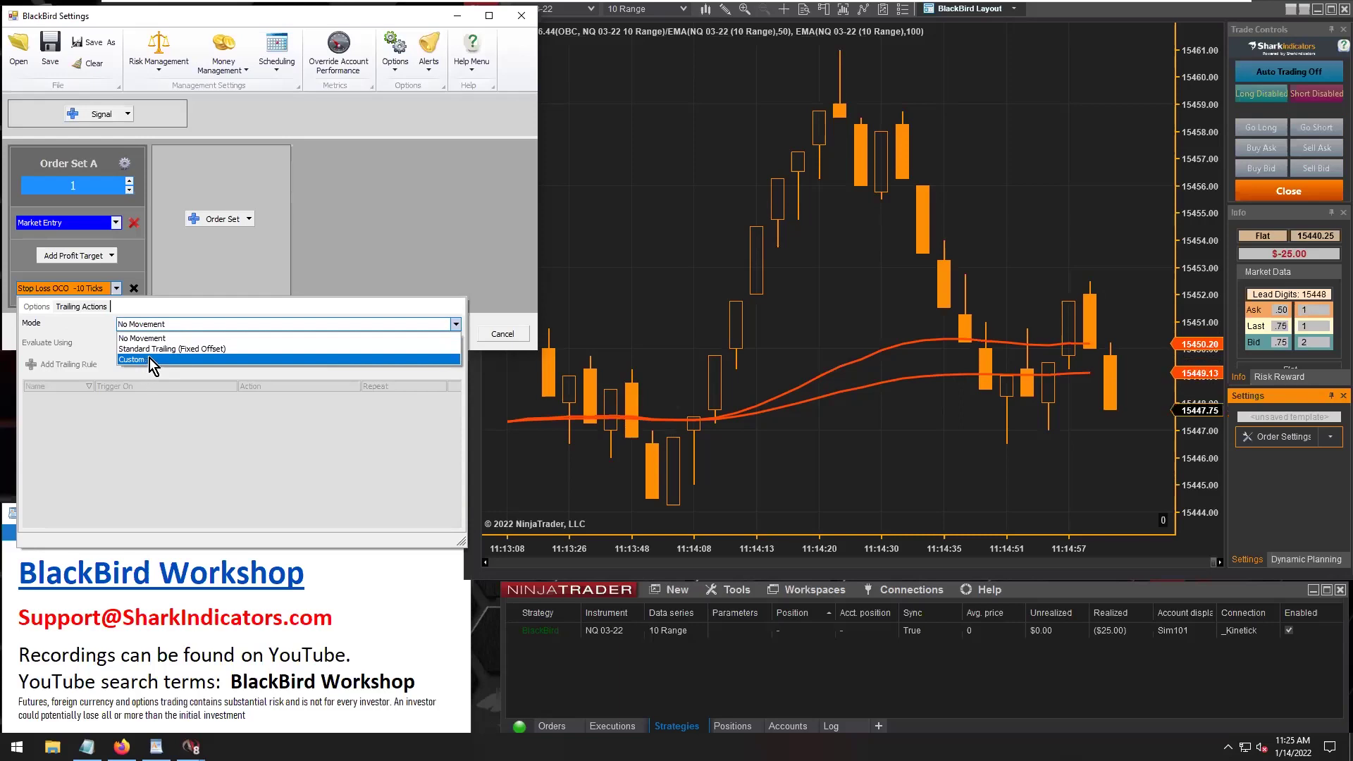
left_click(149, 358)
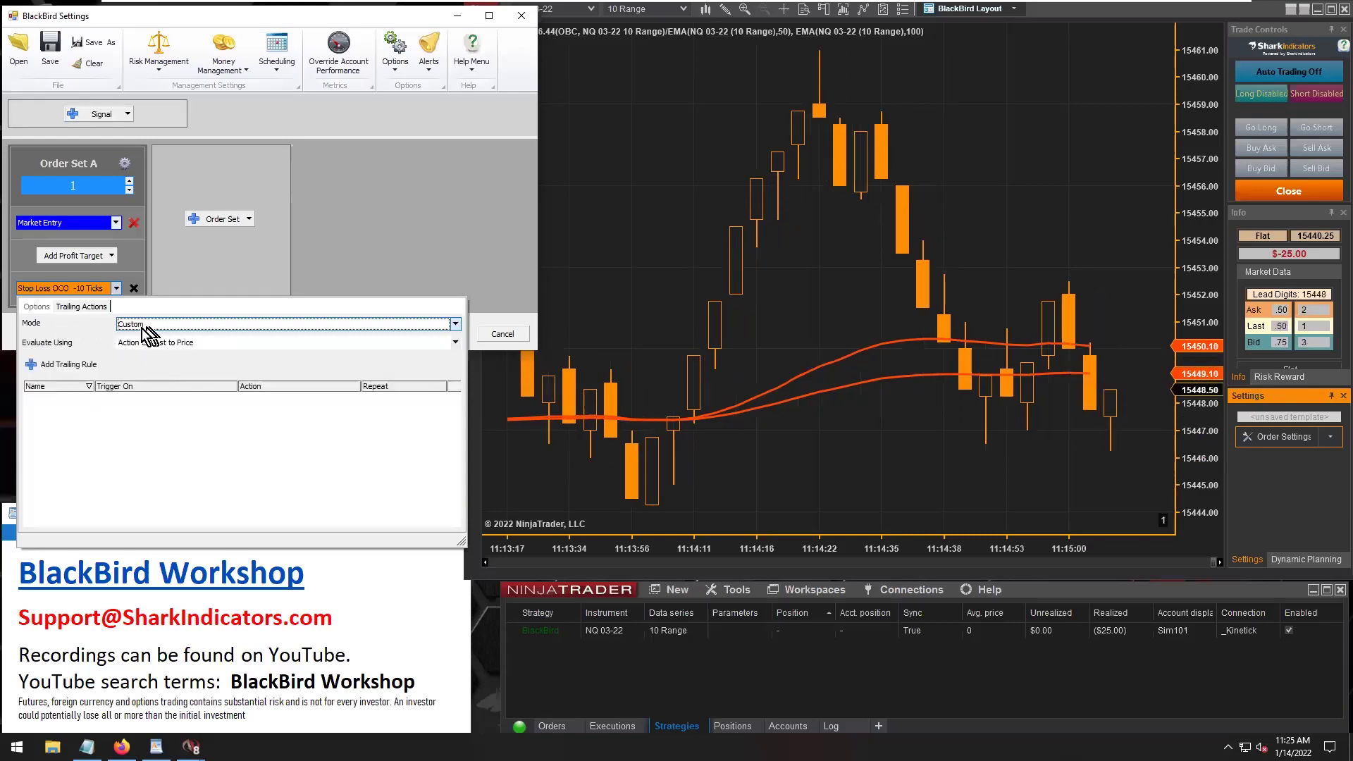
Add a trailing rule to the stop loss and name it "Trail 10tks".
left_click(74, 365)
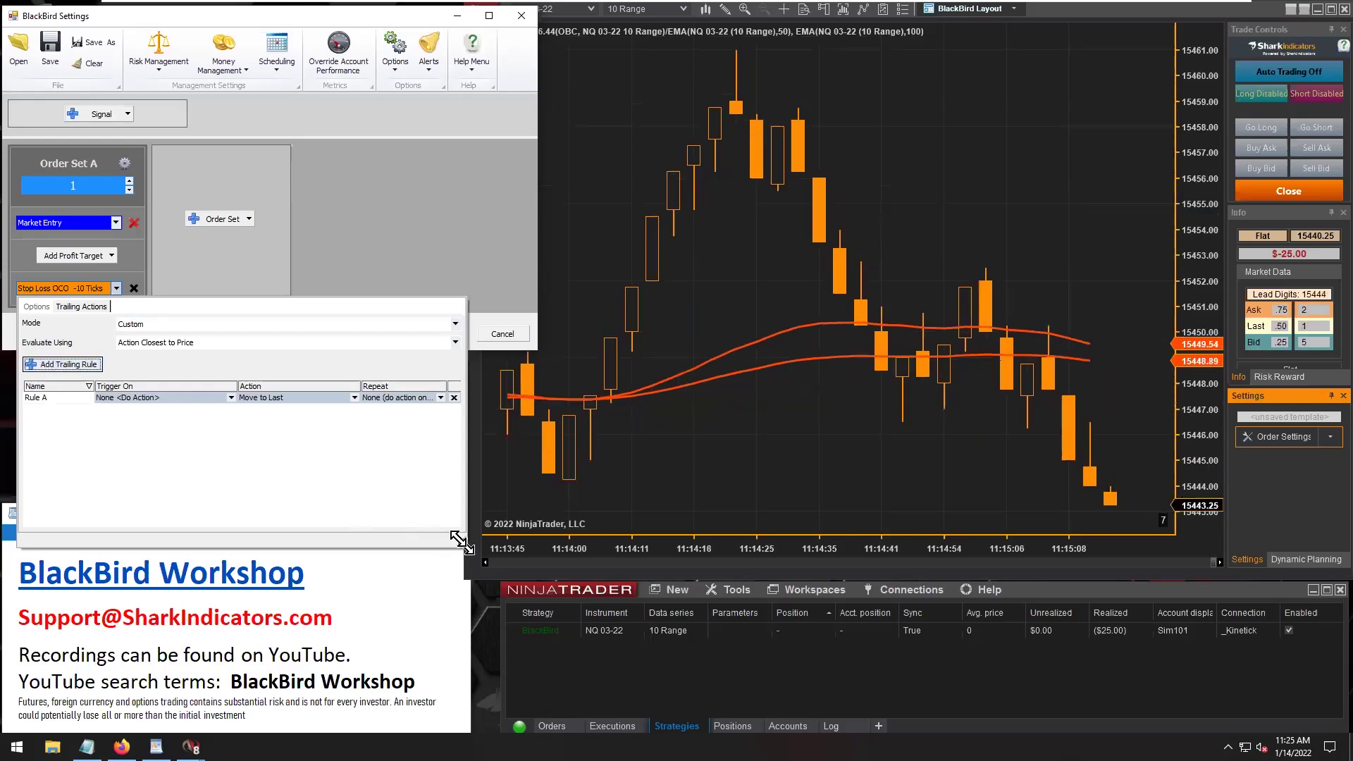
left_click_drag(459, 540, 589, 502)
left_click(52, 399)
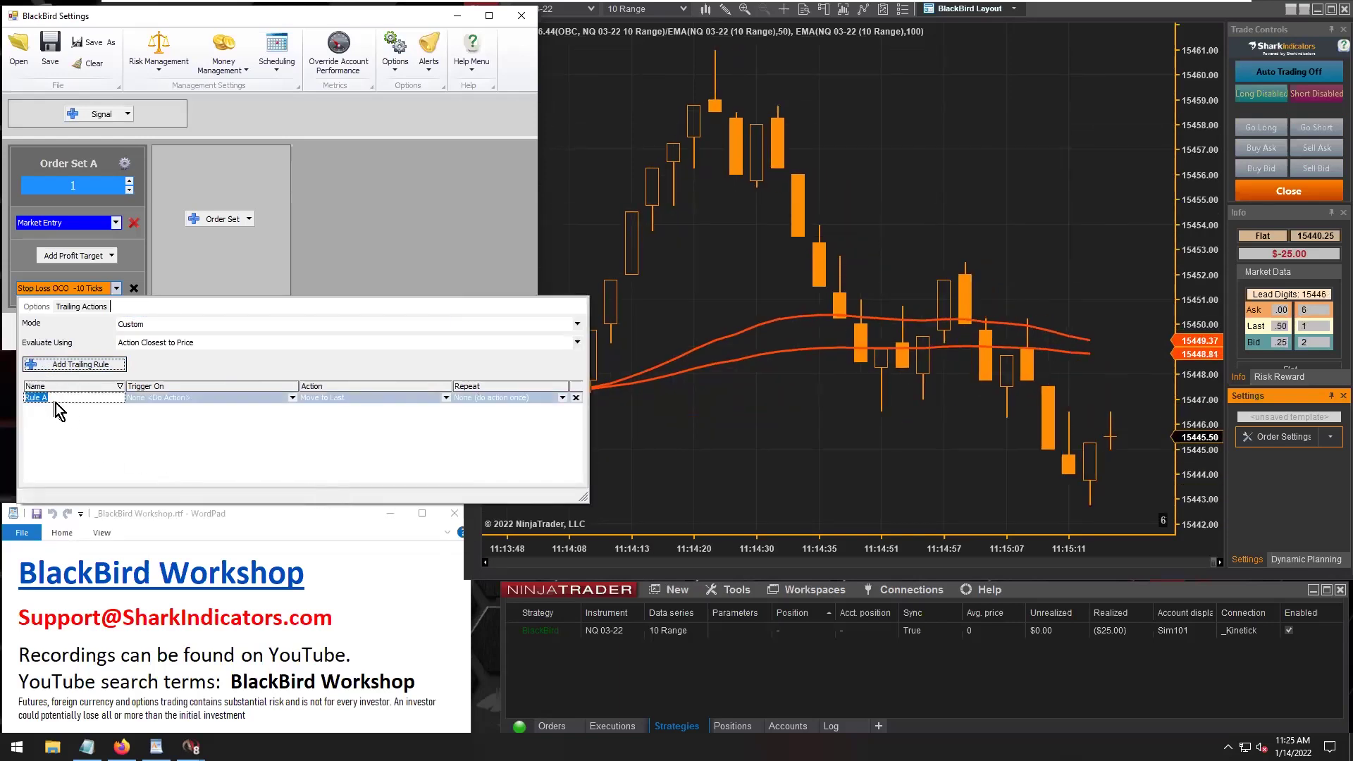
type("Trail 10tks")
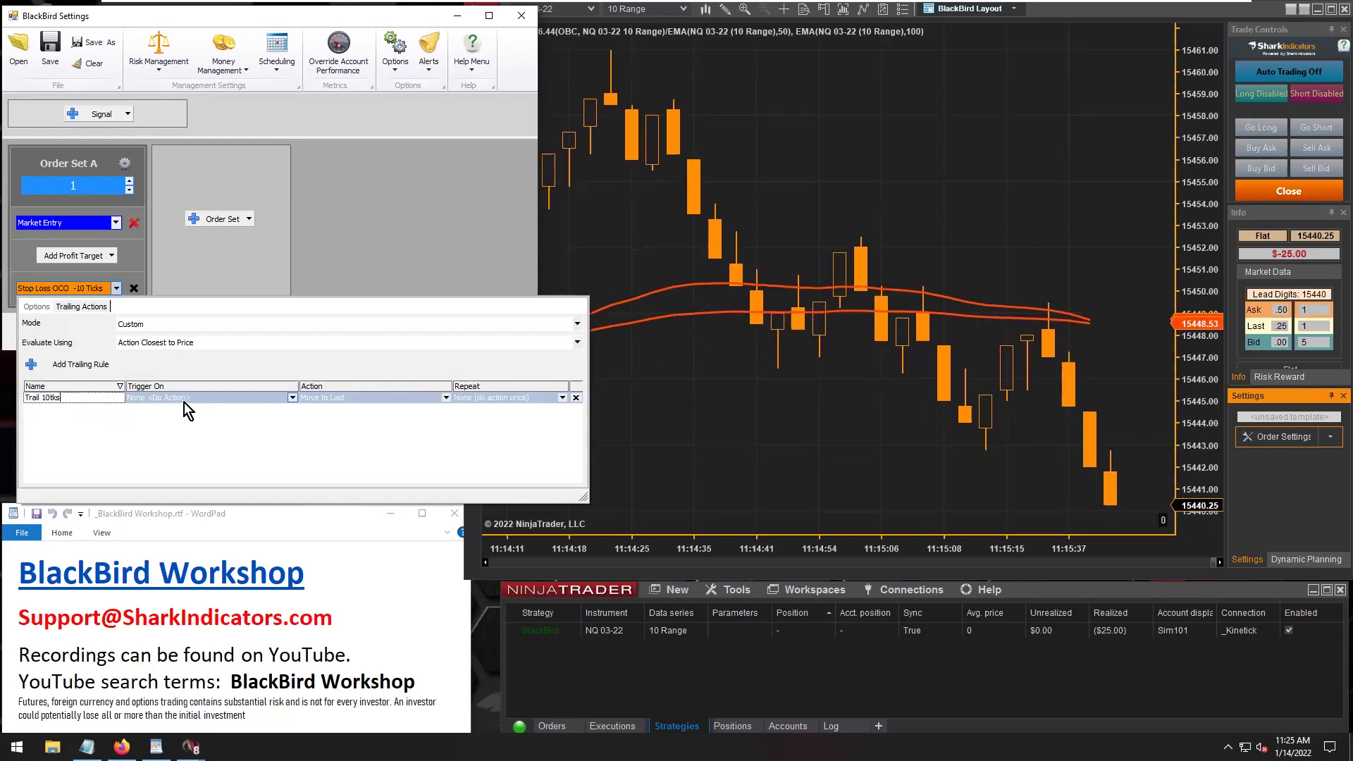
Set the "Trail 10tks" rule's action to move the order to Last with offsets of -10 long ticks and 10 short ticks.
left_click(370, 397)
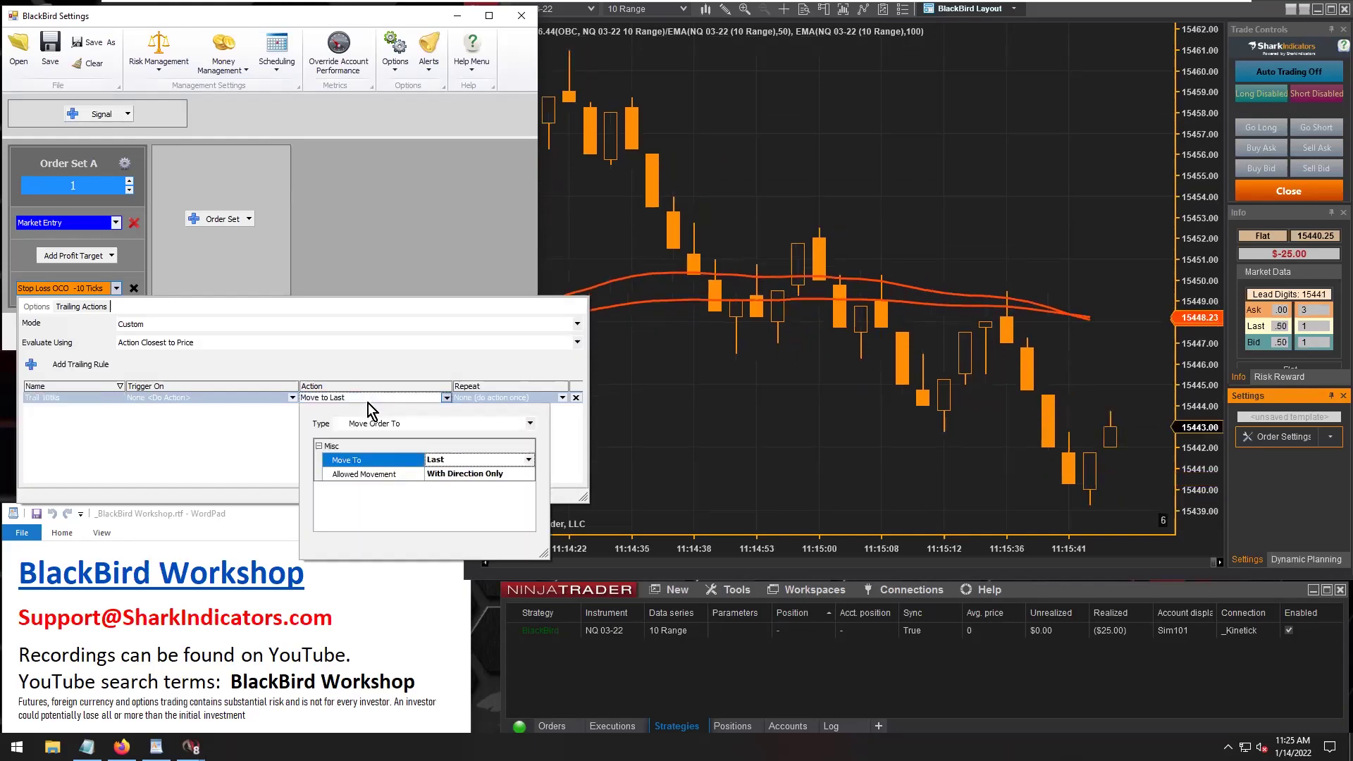
left_click(529, 459)
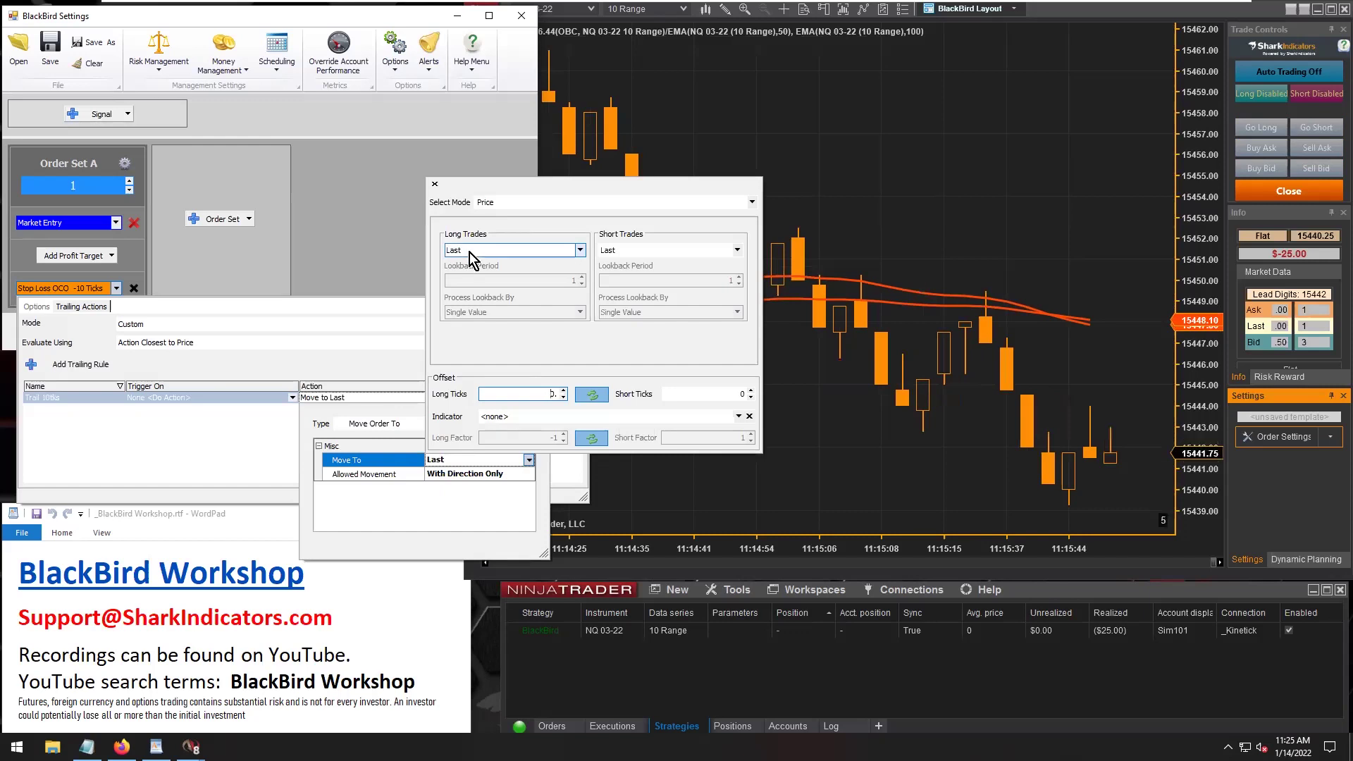
left_click(564, 397)
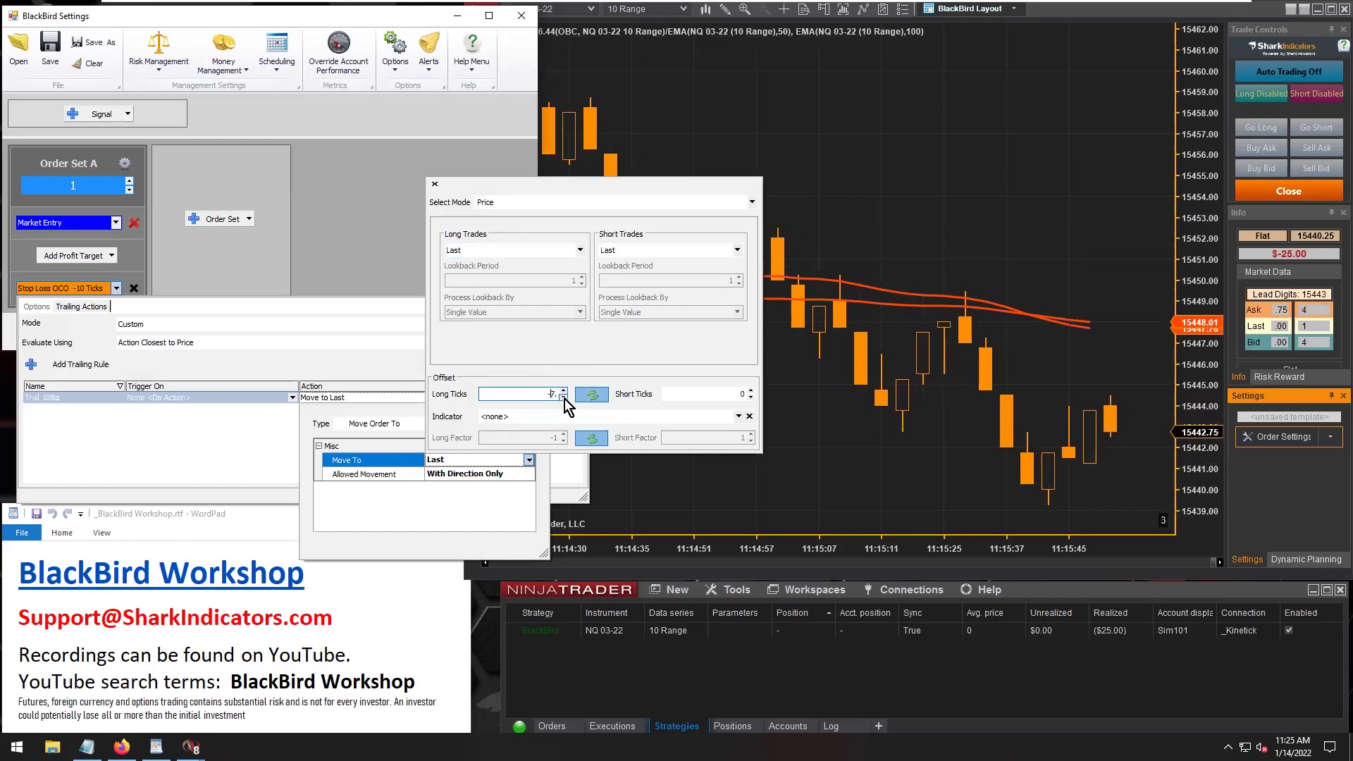
left_click(564, 397)
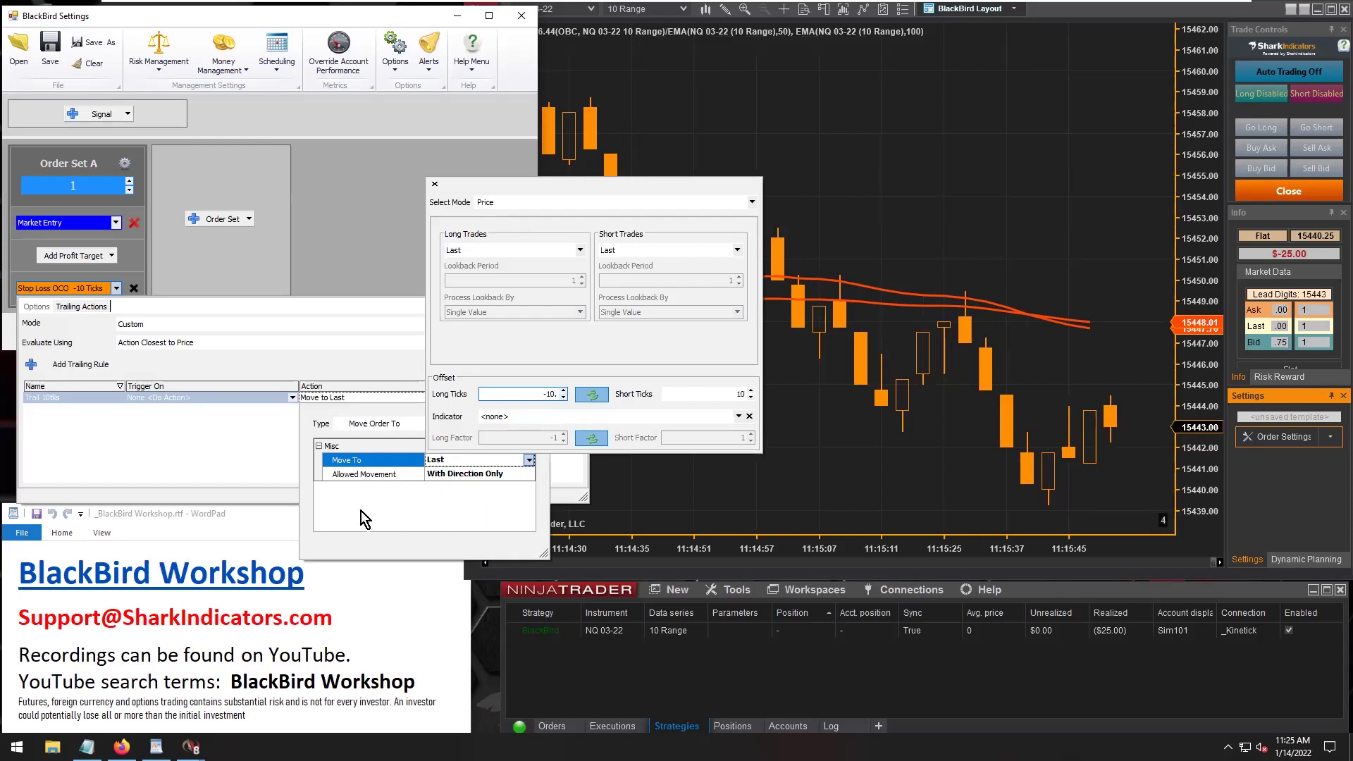
left_click(399, 514)
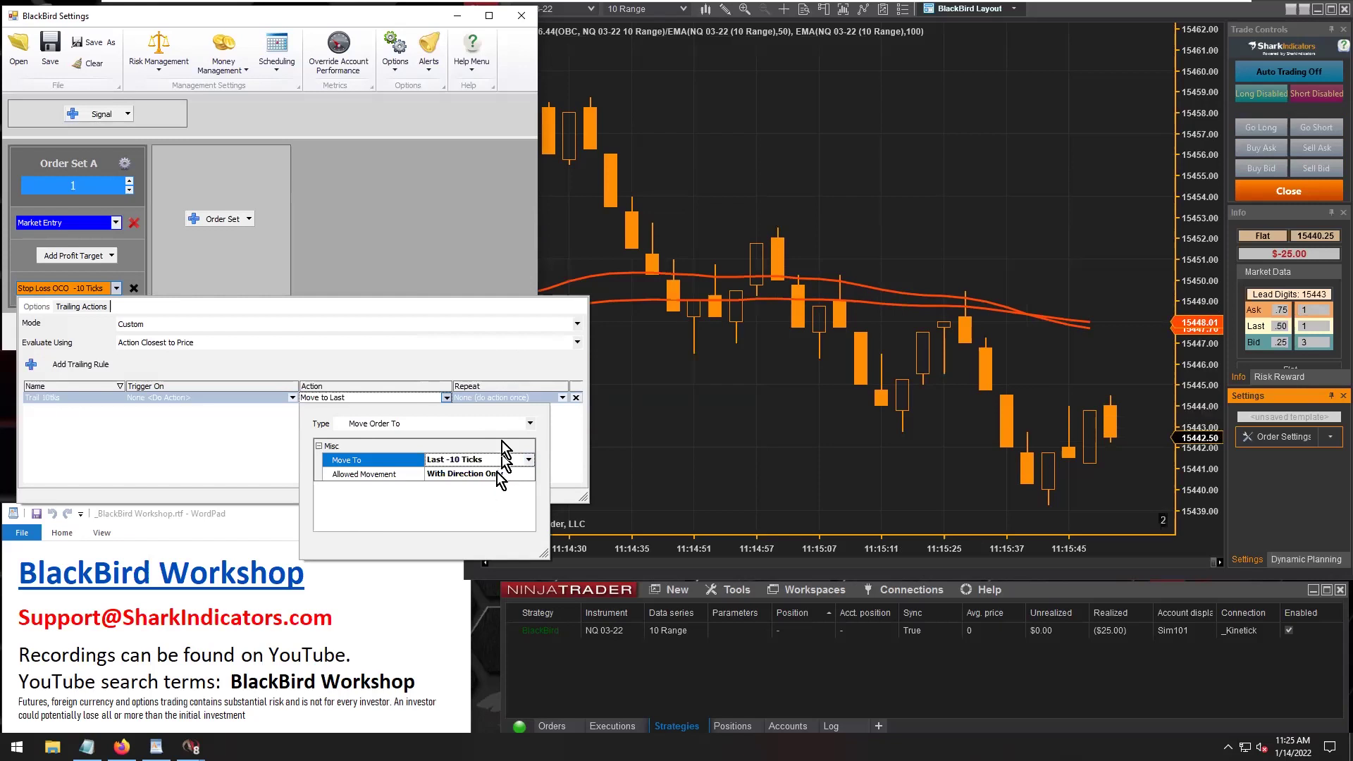
Set the "Trail 10tks" rule to Repeat Indefinitely for every 1 Ticks Movement (profit).
left_click(496, 399)
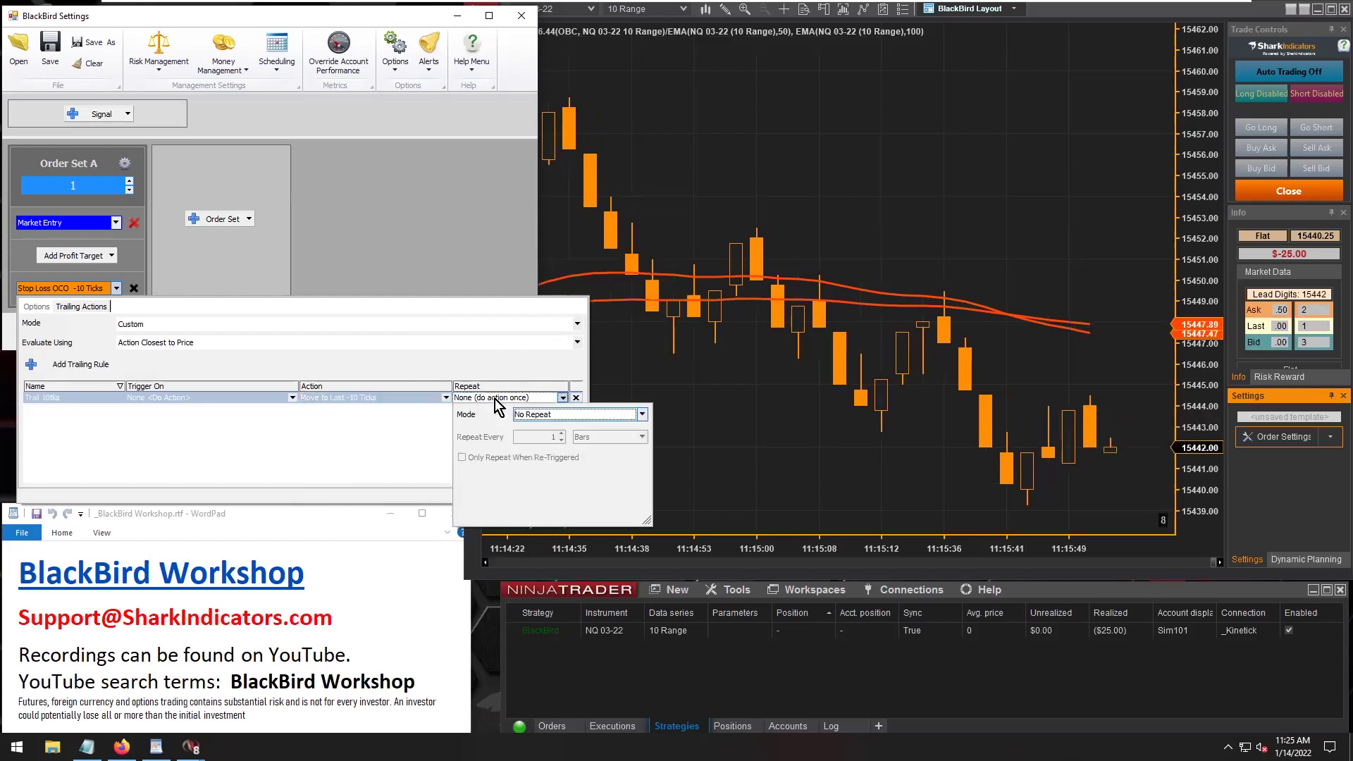
left_click(553, 416)
left_click(556, 450)
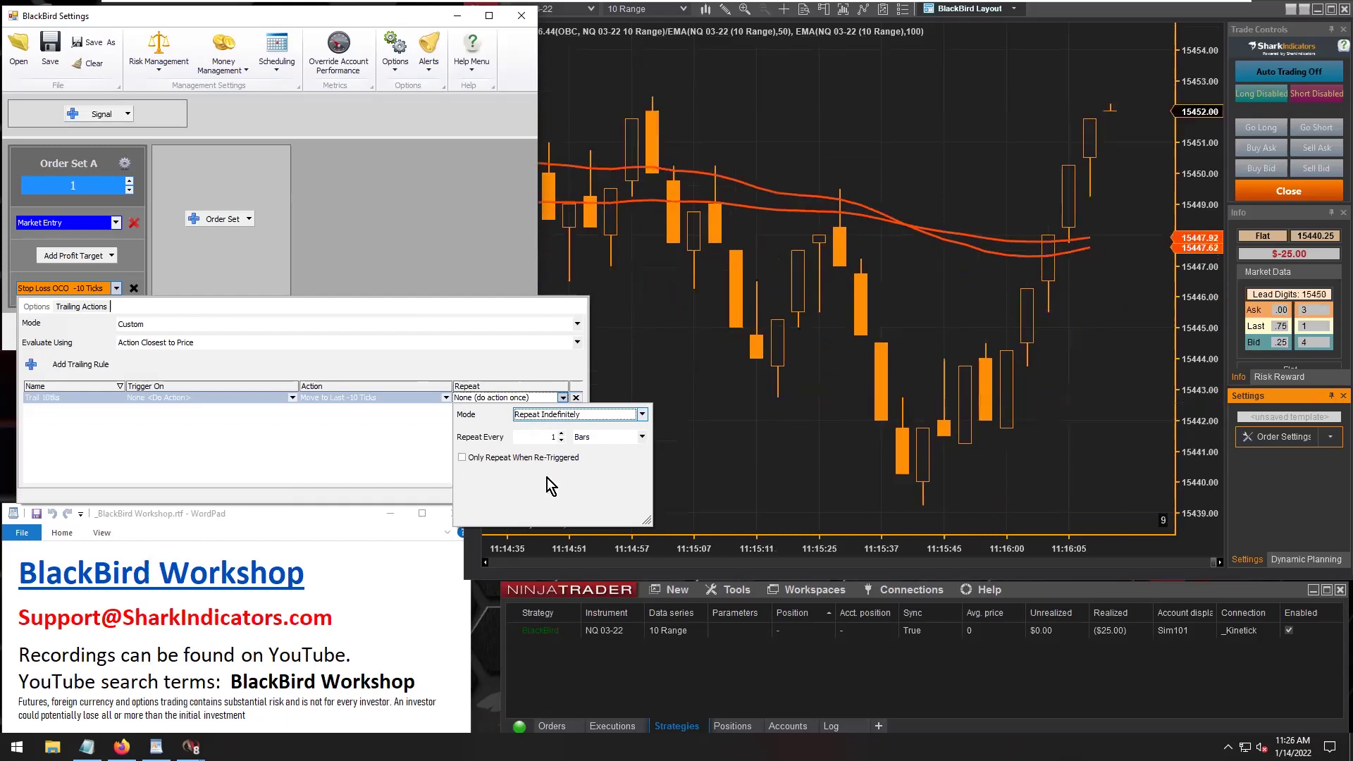
left_click(640, 439)
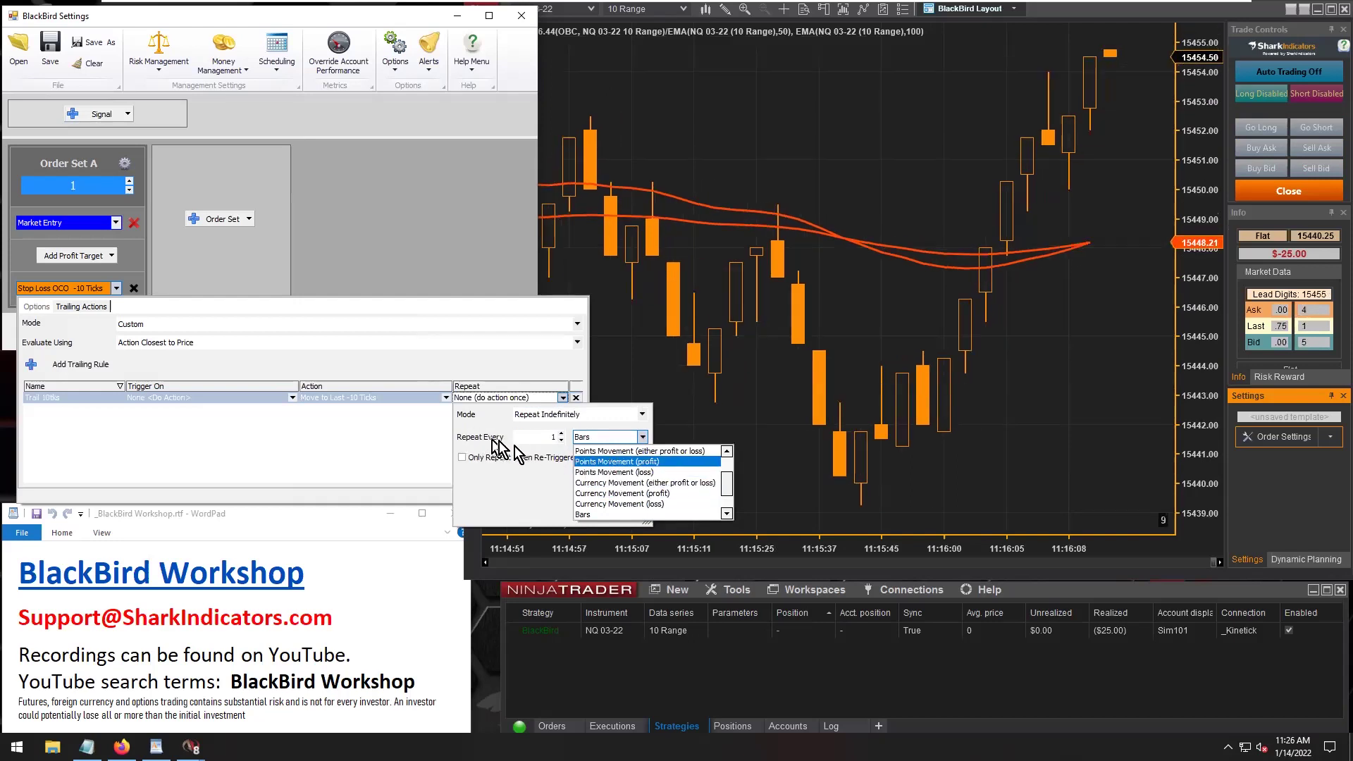
left_click_drag(727, 486, 728, 459)
scroll(726, 452, "up", 1)
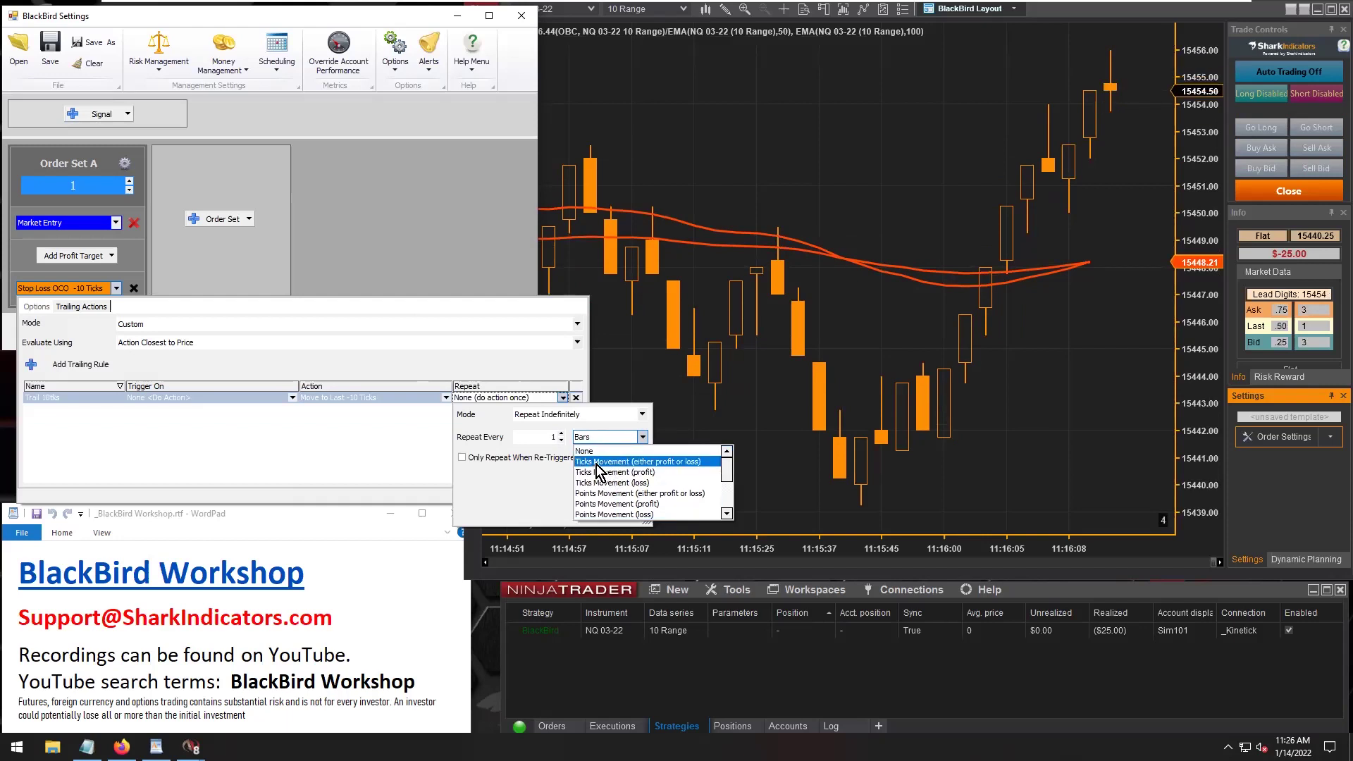
left_click(647, 472)
left_click_drag(649, 521, 723, 518)
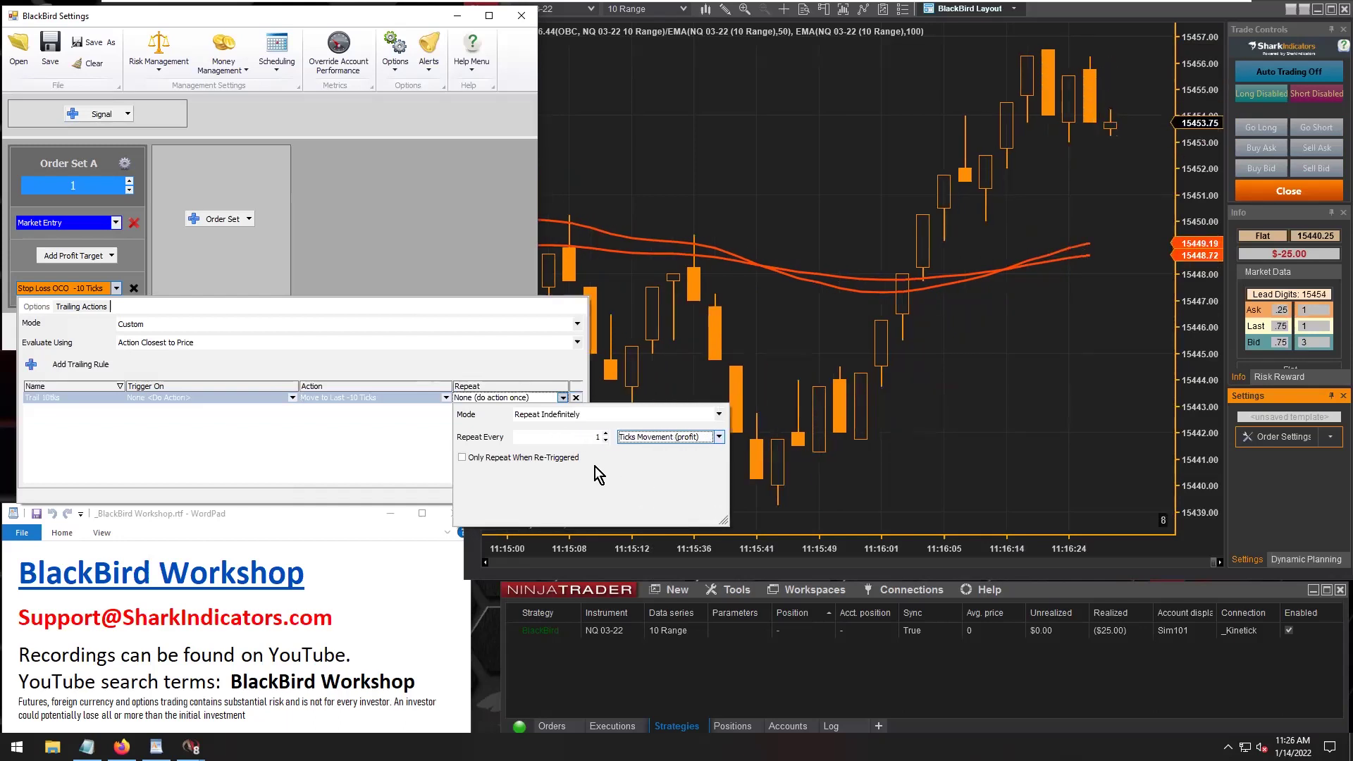
left_click(525, 437)
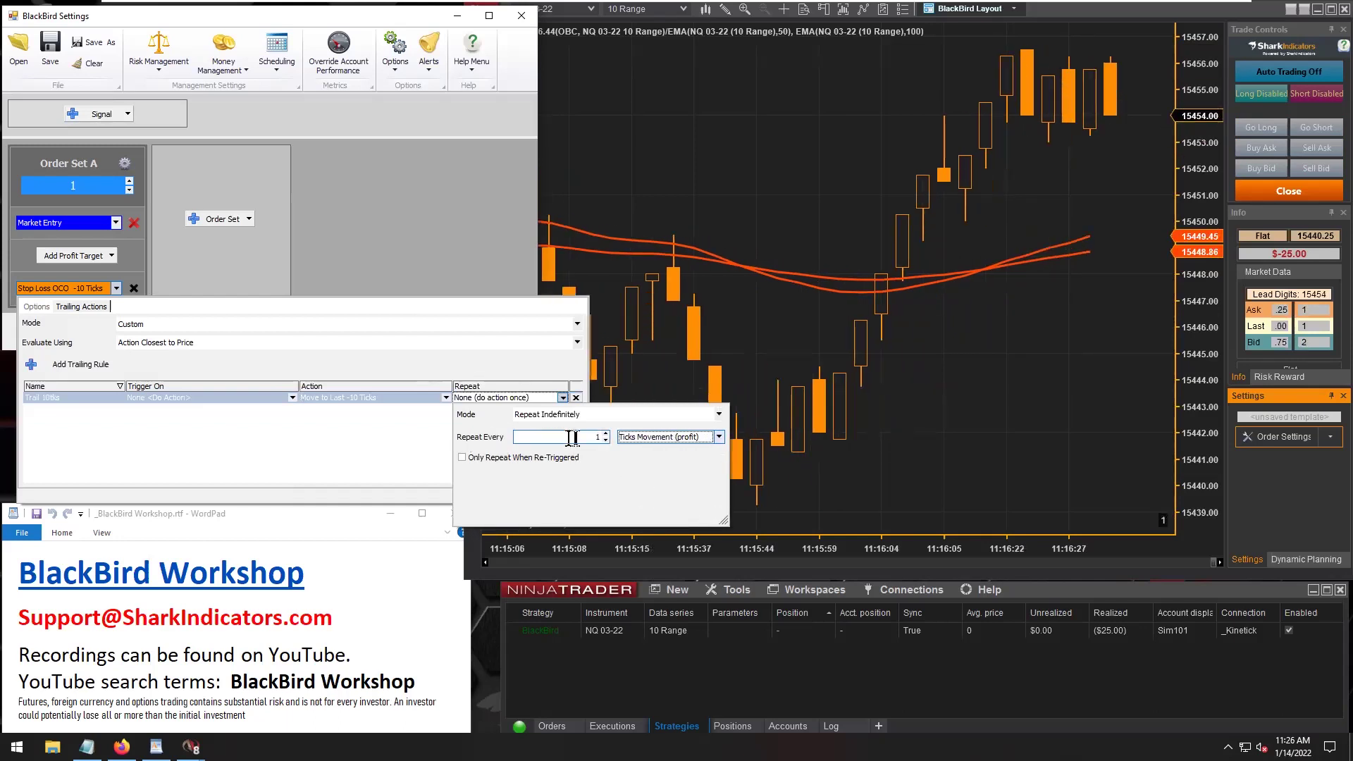
double_click(596, 437)
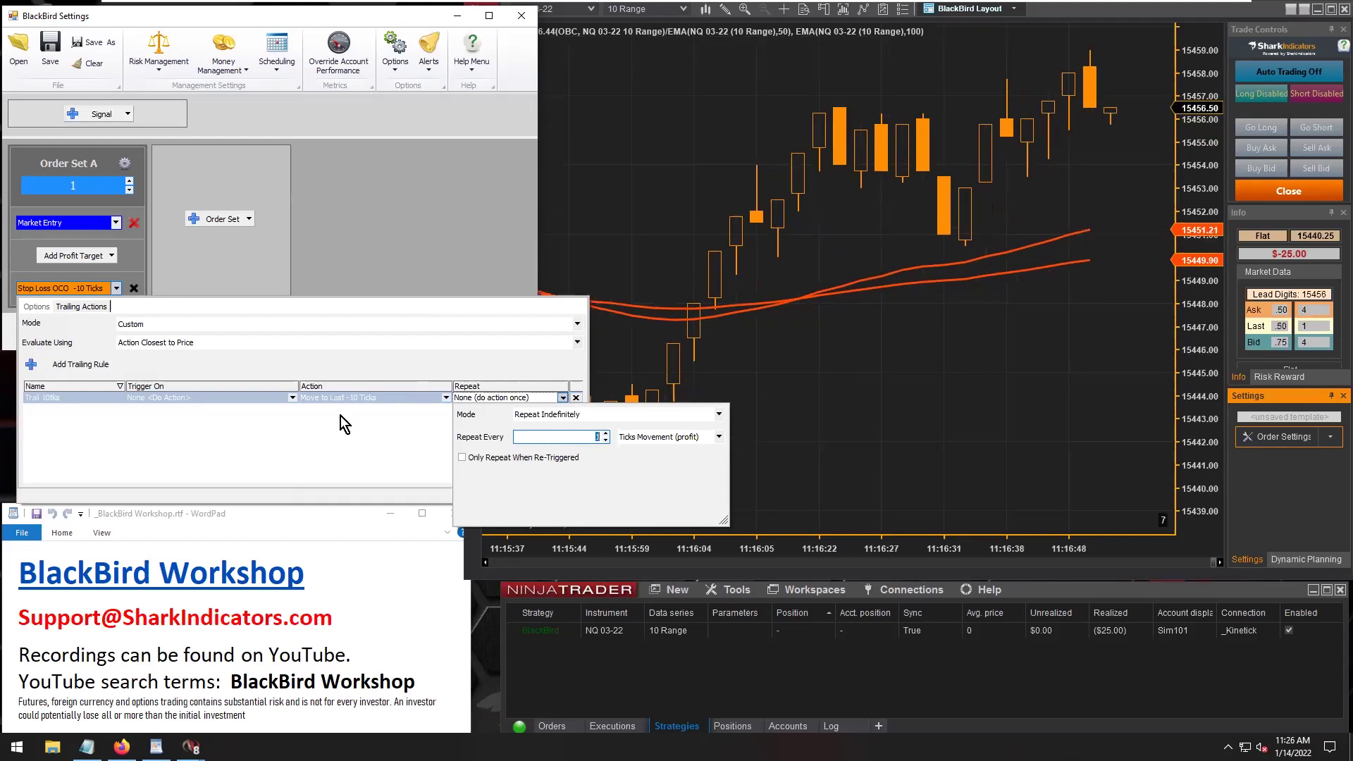
left_click(188, 365)
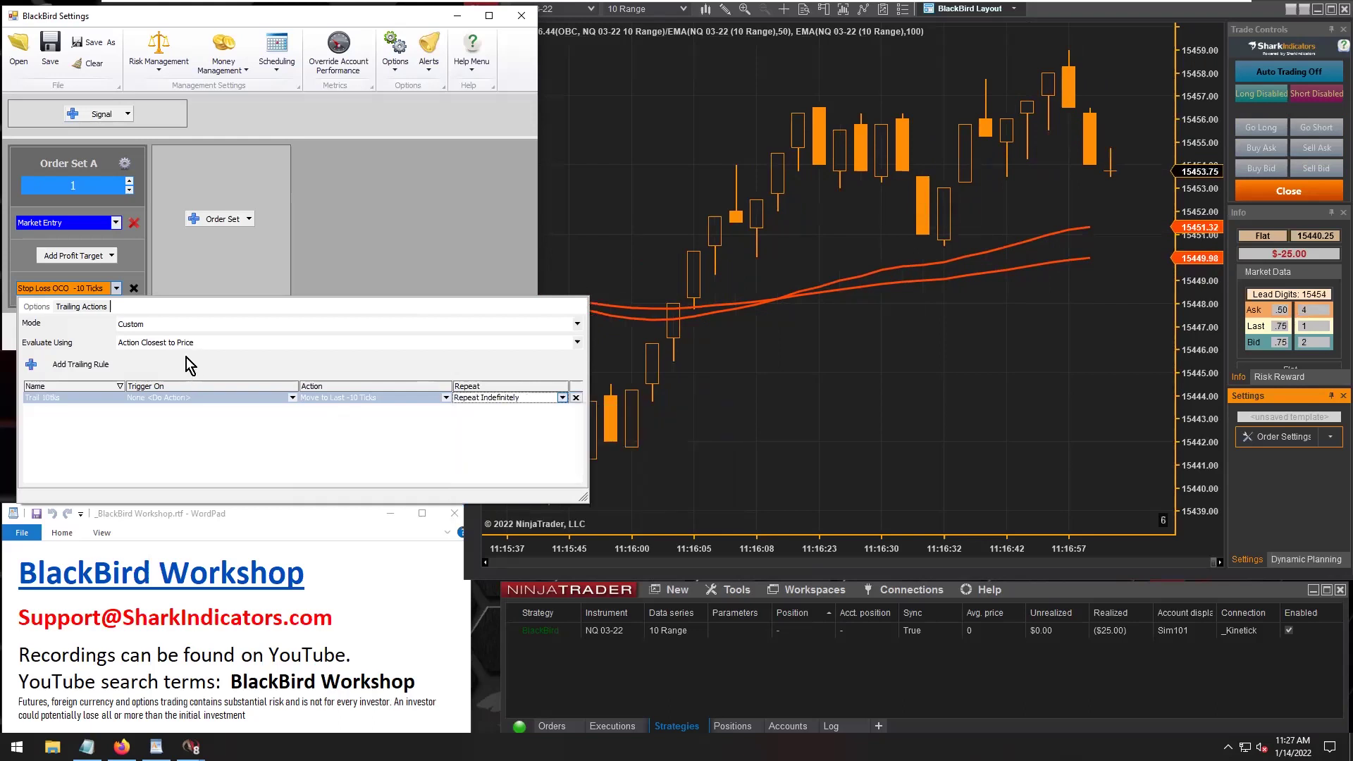
Set the trailing evaluation to Action Farthest from Price and add a trailing rule named "Trail 15tks @ 20tk profit".
left_click(182, 341)
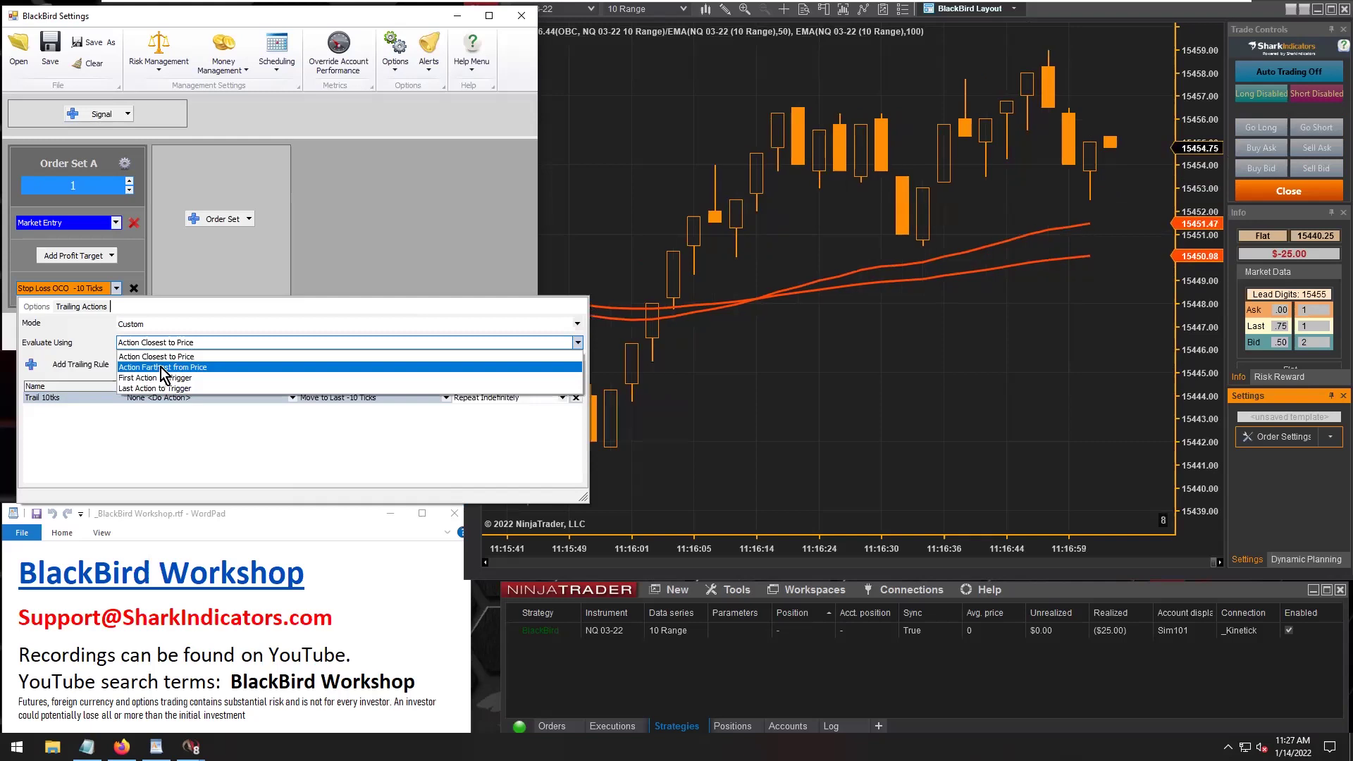
left_click(180, 371)
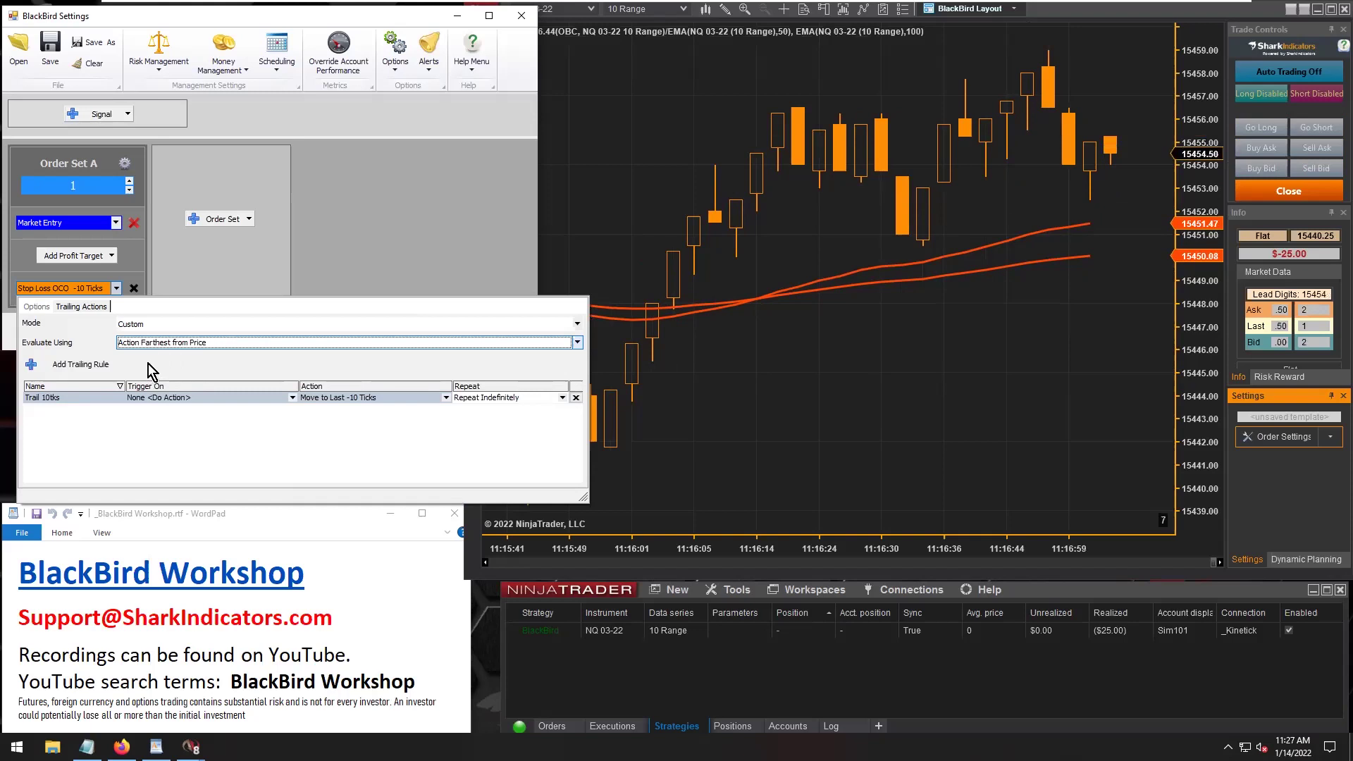
left_click(80, 365)
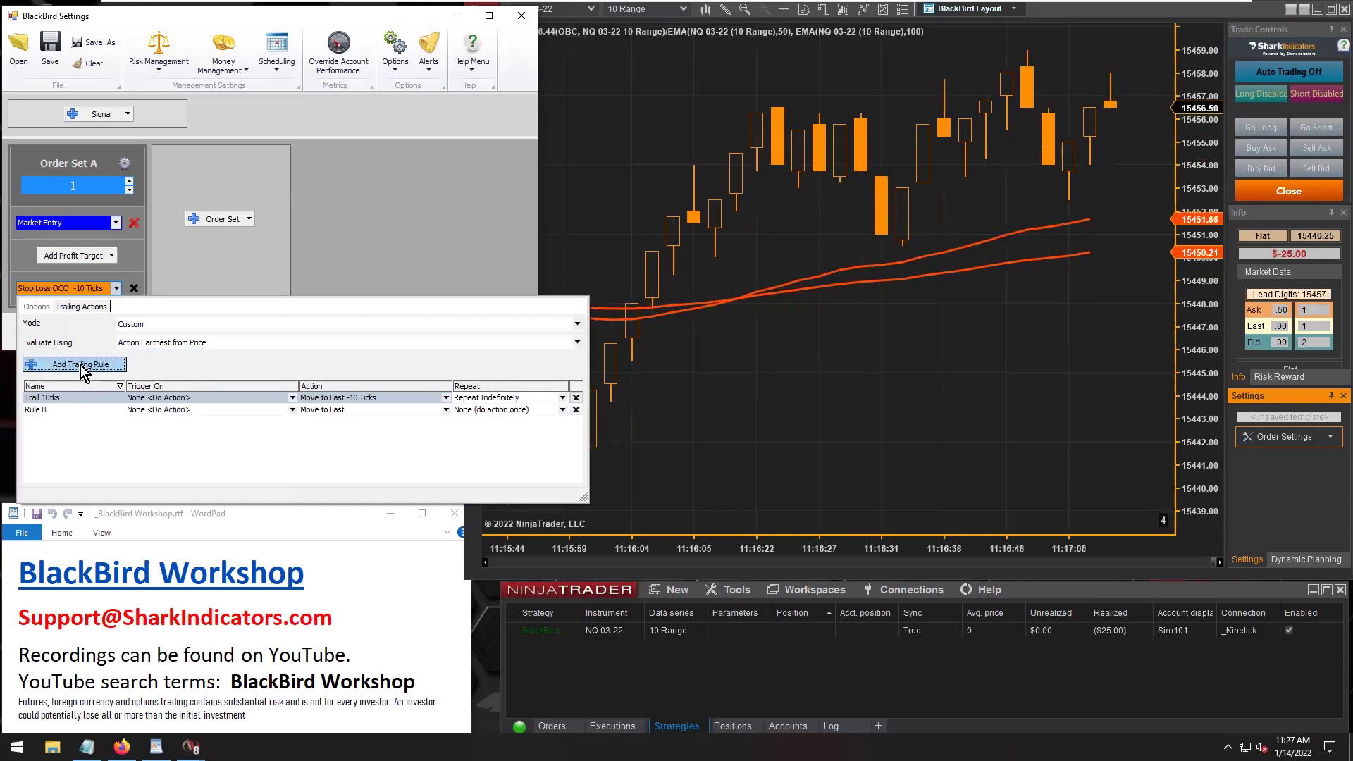
left_click(52, 411)
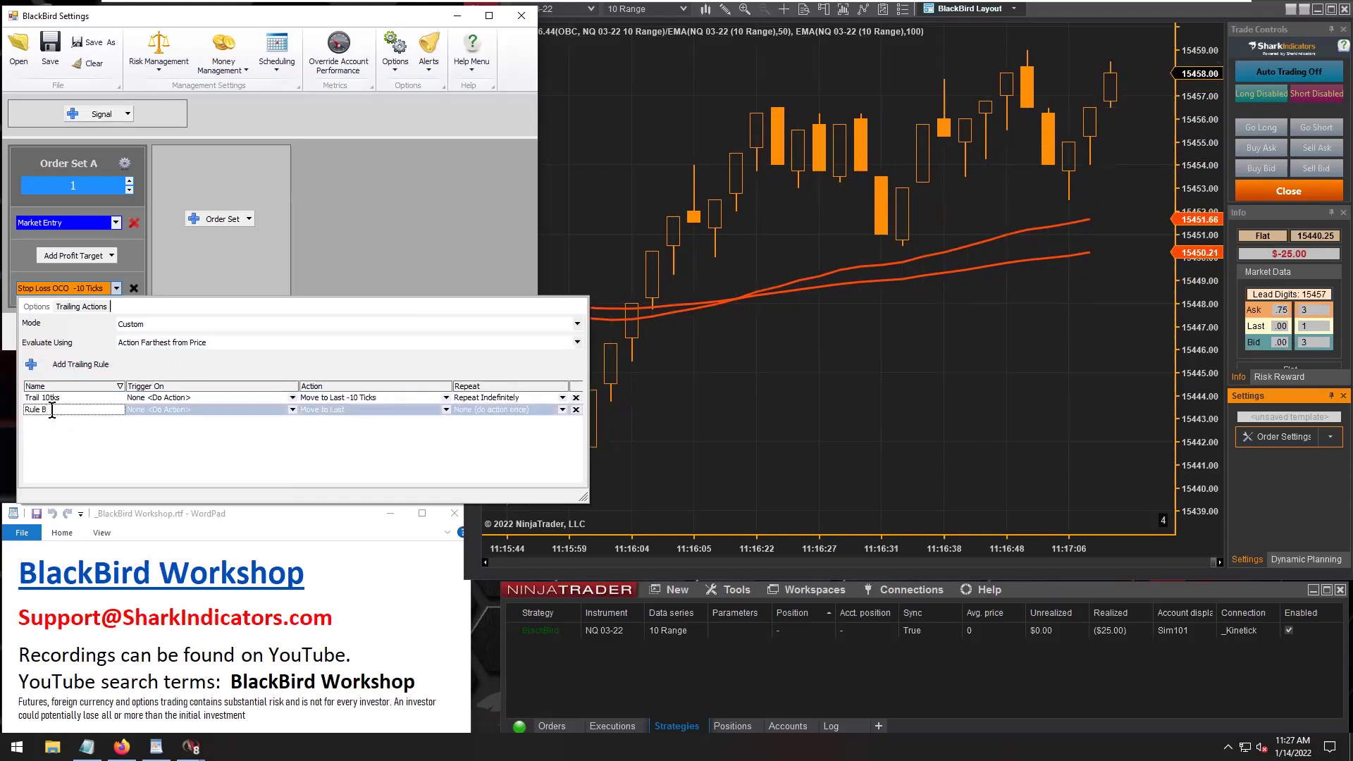
key("BackSpace")
key("BackSpace")
key("BackSpace")
key("BackSpace")
key("BackSpace")
key("BackSpace")
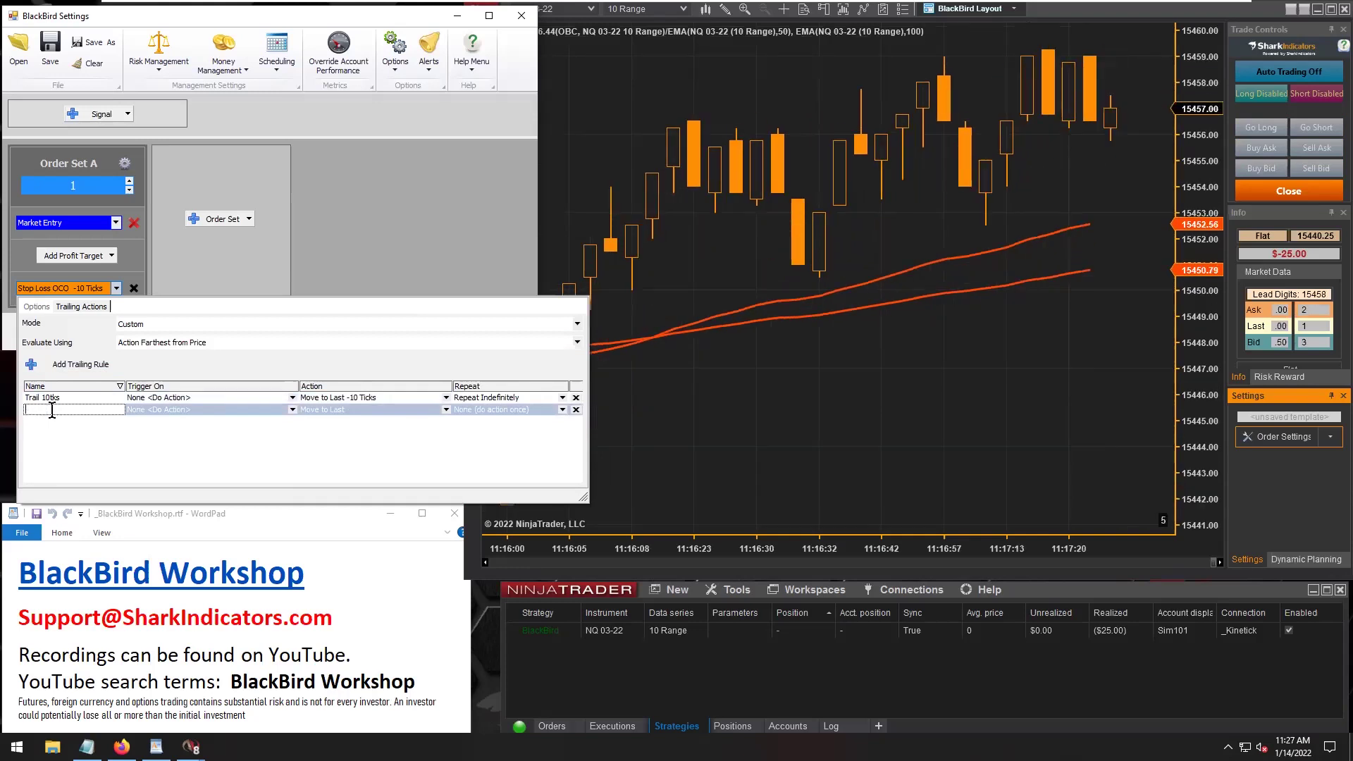
type("Tra")
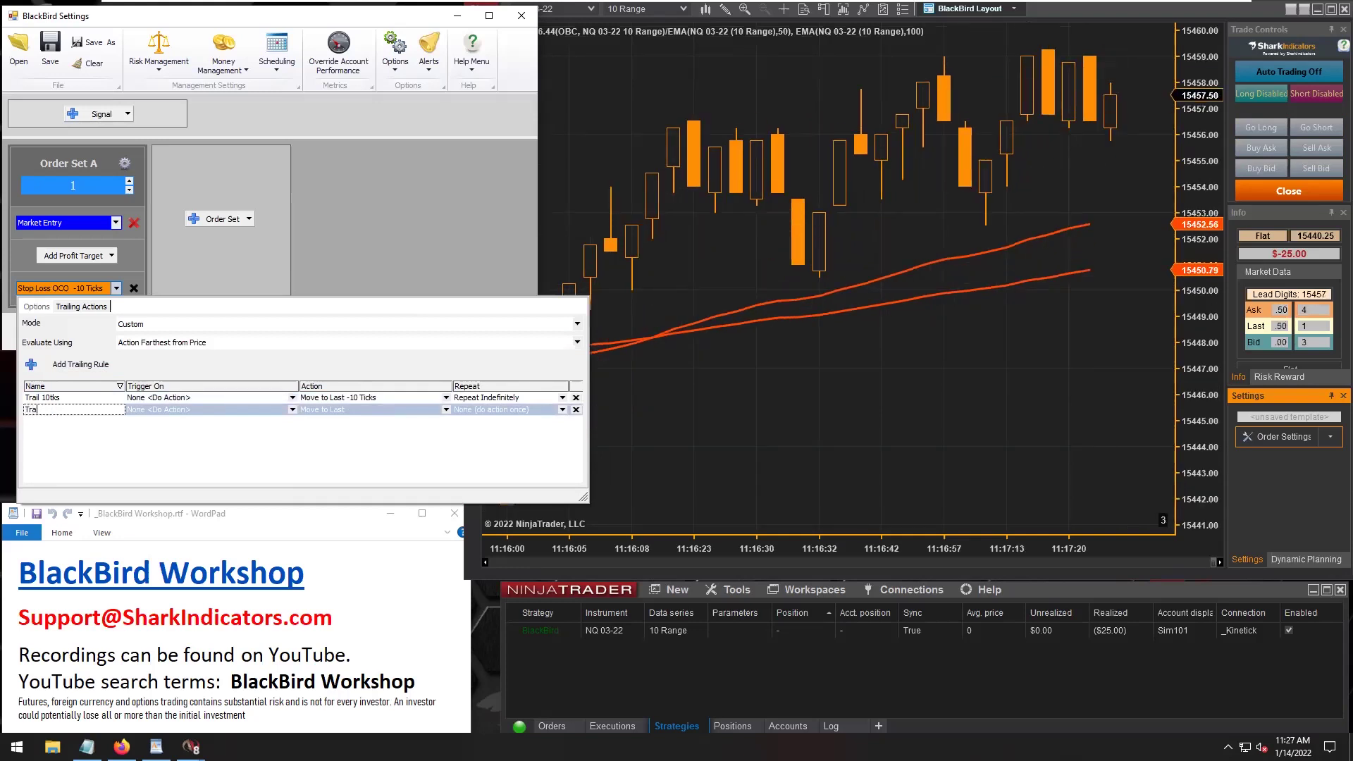
type("il 15tks")
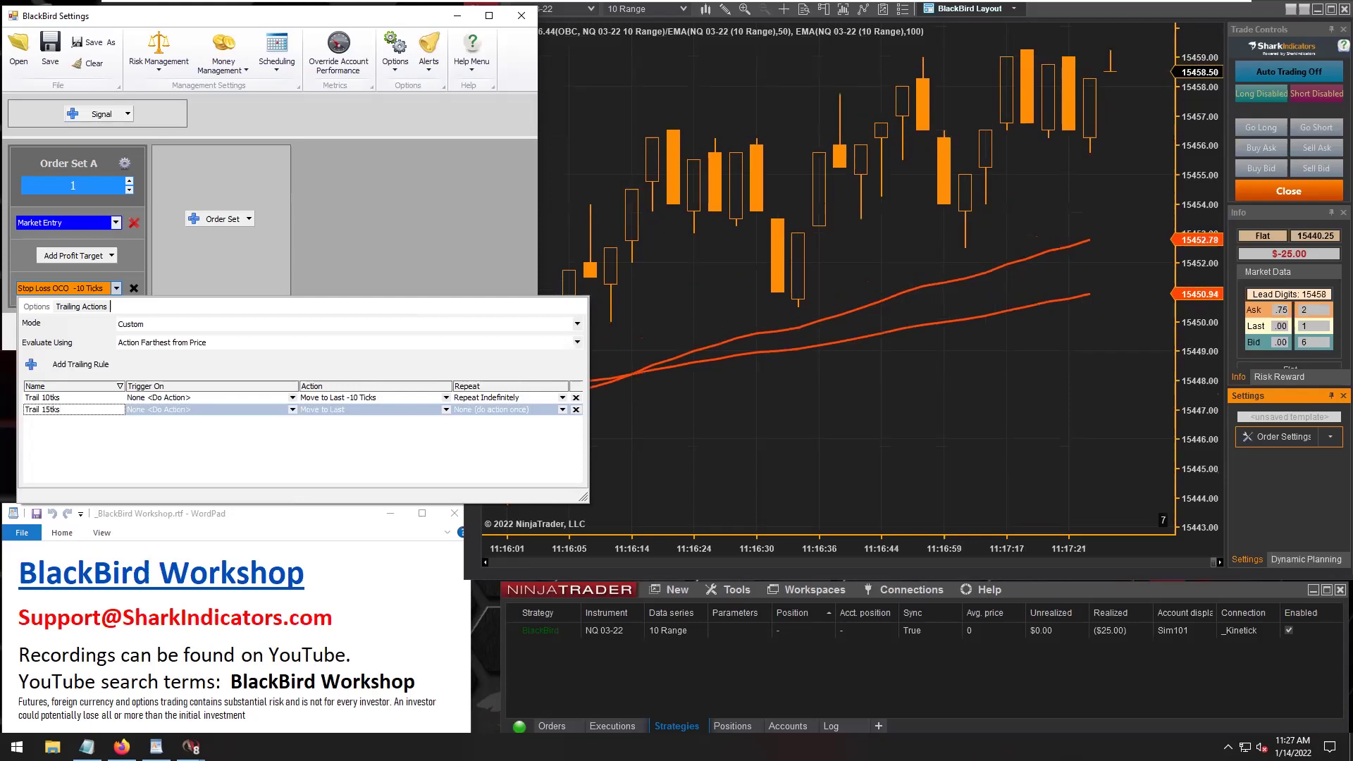
type(" @ 20t")
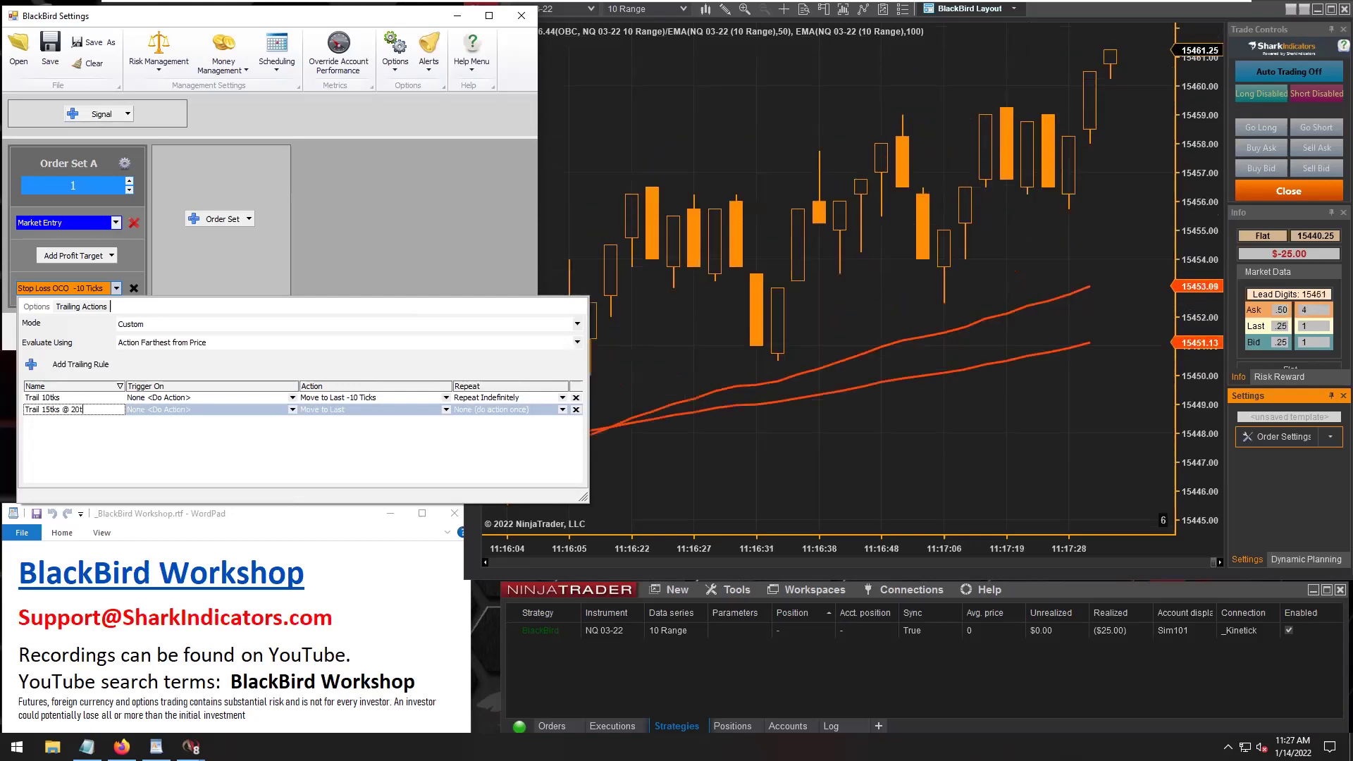
type("k profit")
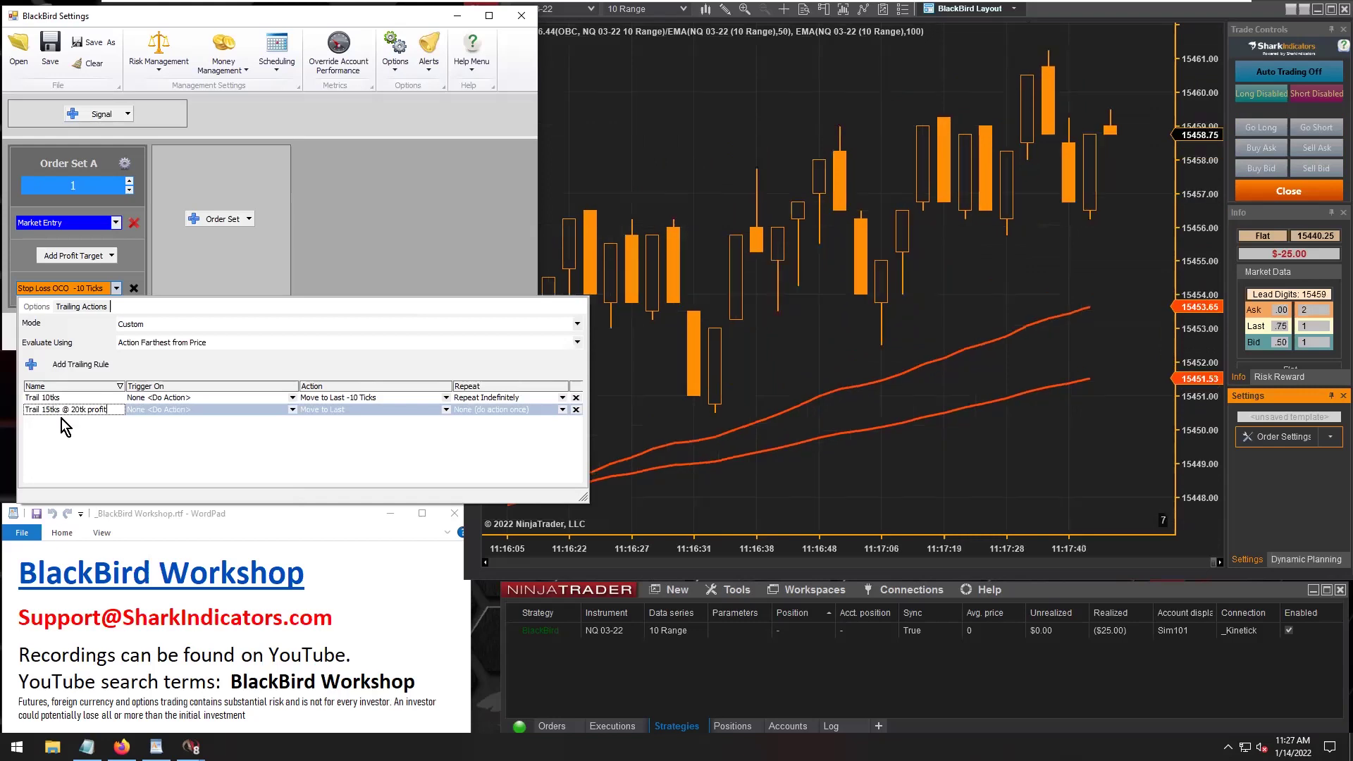
Set the "Trail 15tks @ 20tk profit" rule to trigger on a Delay of 20 Ticks Movement (profit).
left_click(188, 413)
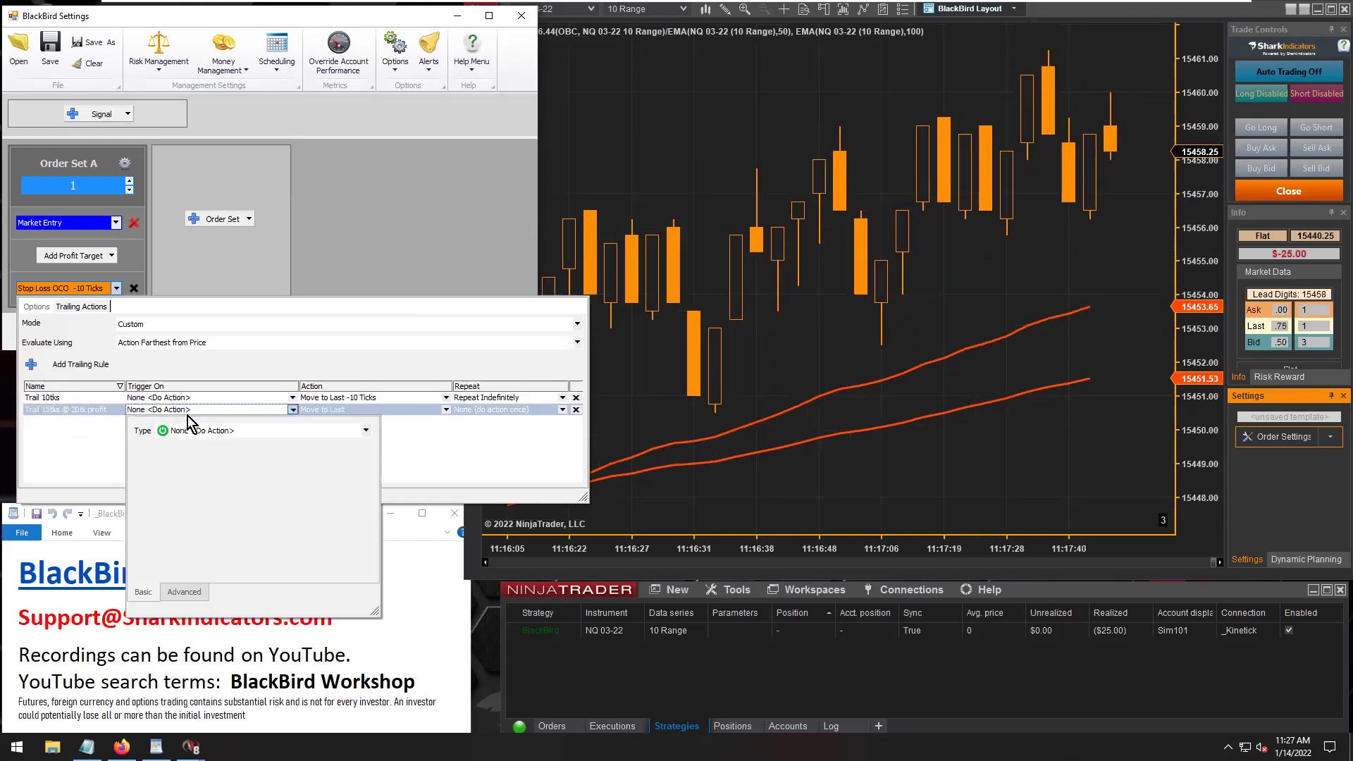
left_click(242, 433)
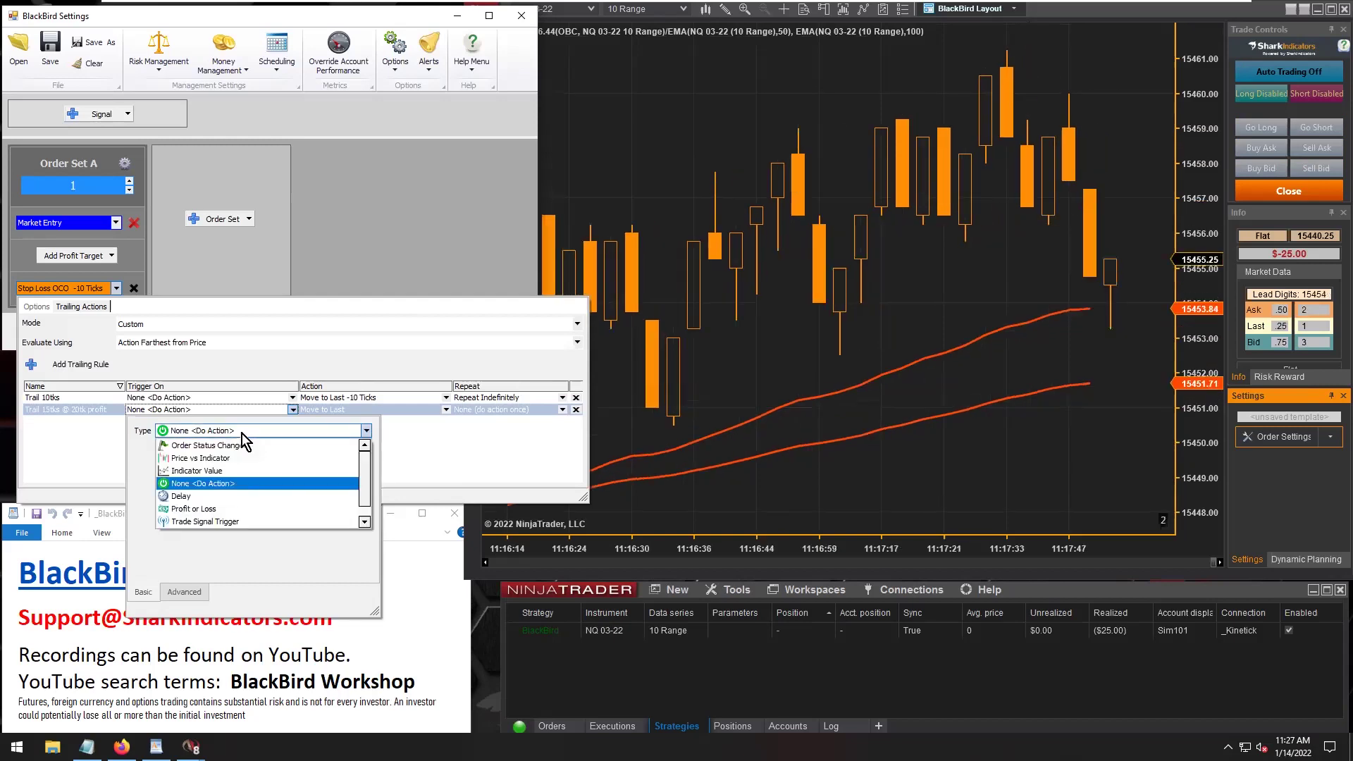
left_click(198, 497)
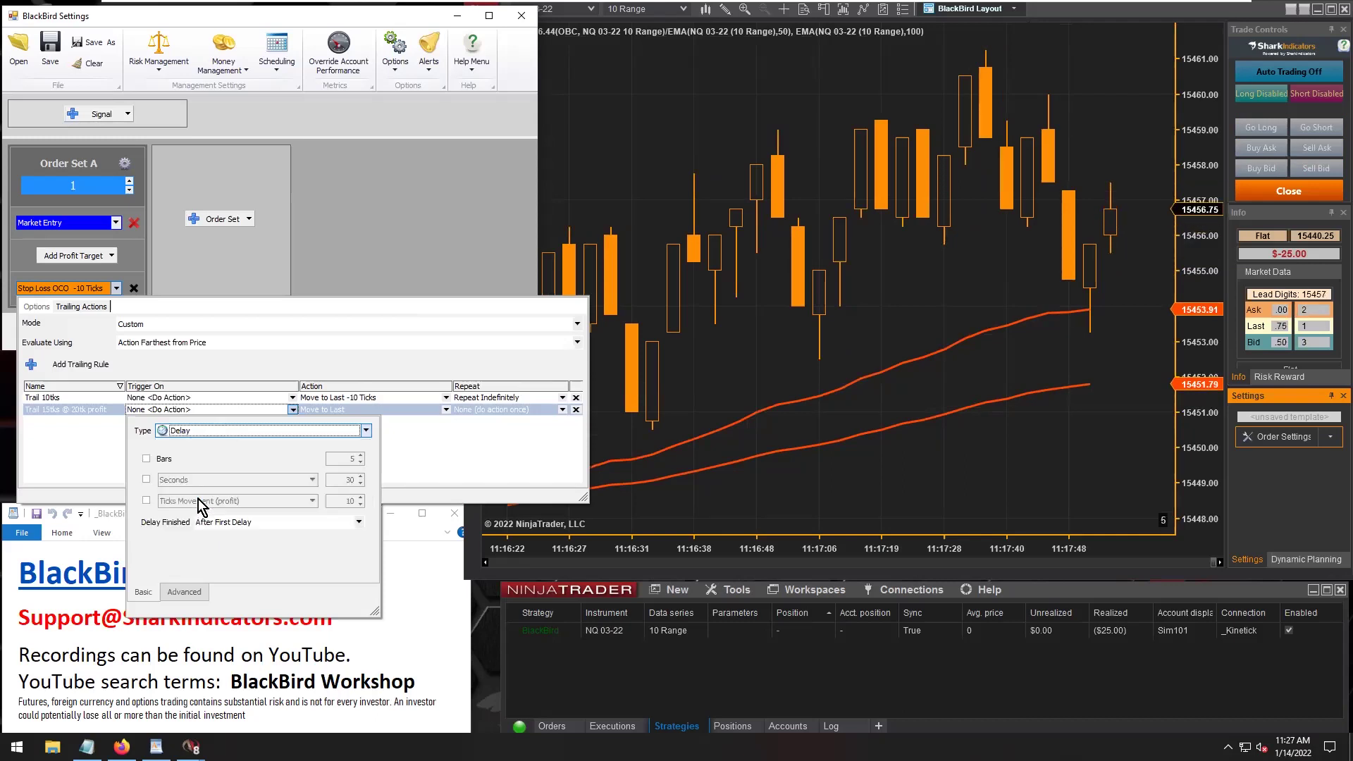
left_click(146, 501)
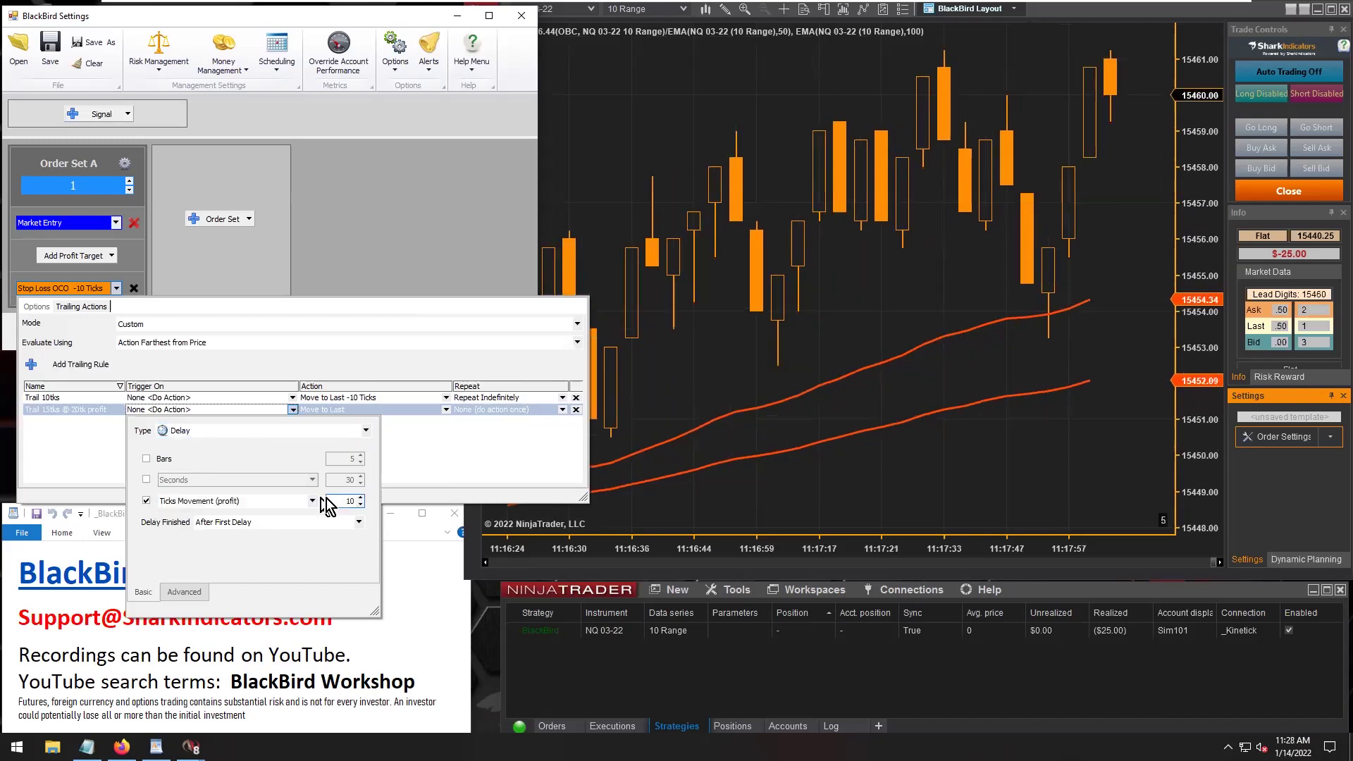
left_click(361, 497)
left_click(361, 498)
left_click(360, 498)
left_click(361, 498)
left_click(360, 497)
left_click(361, 497)
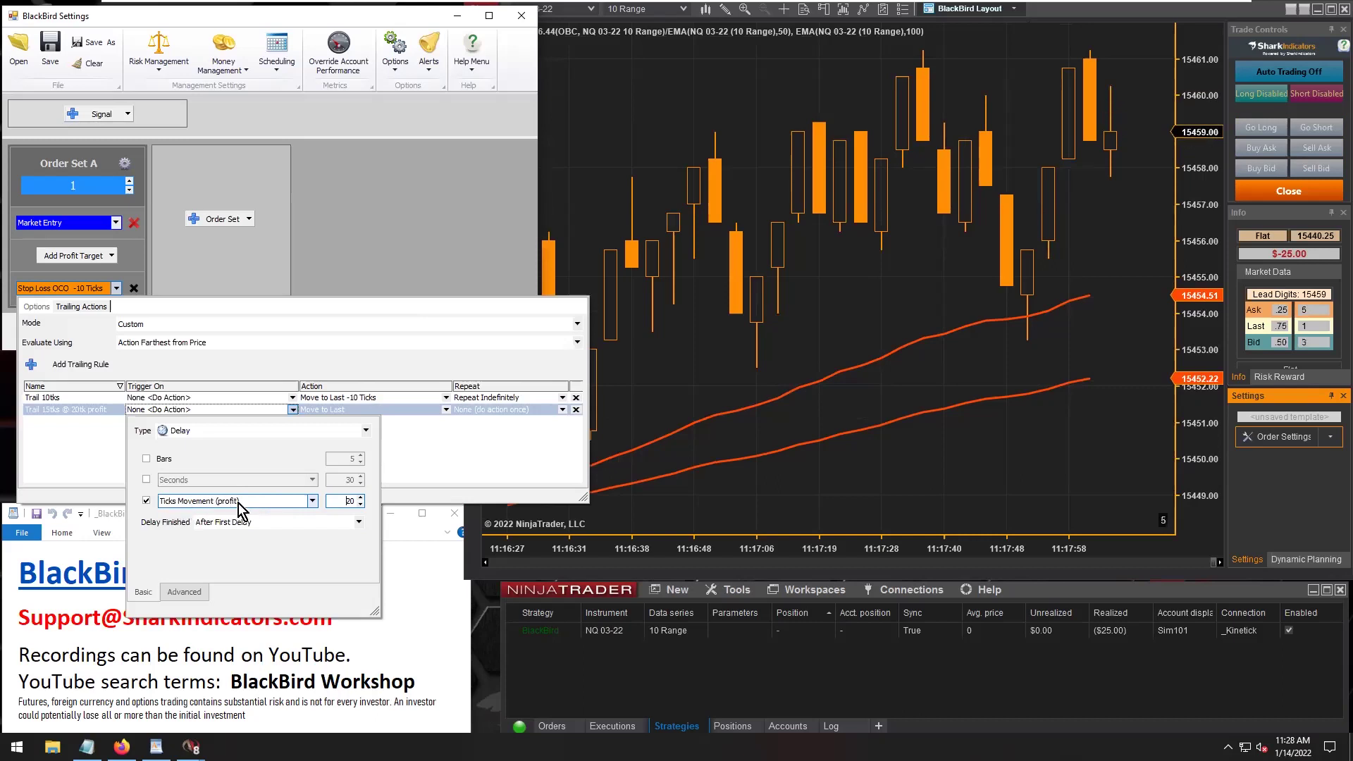
left_click(433, 462)
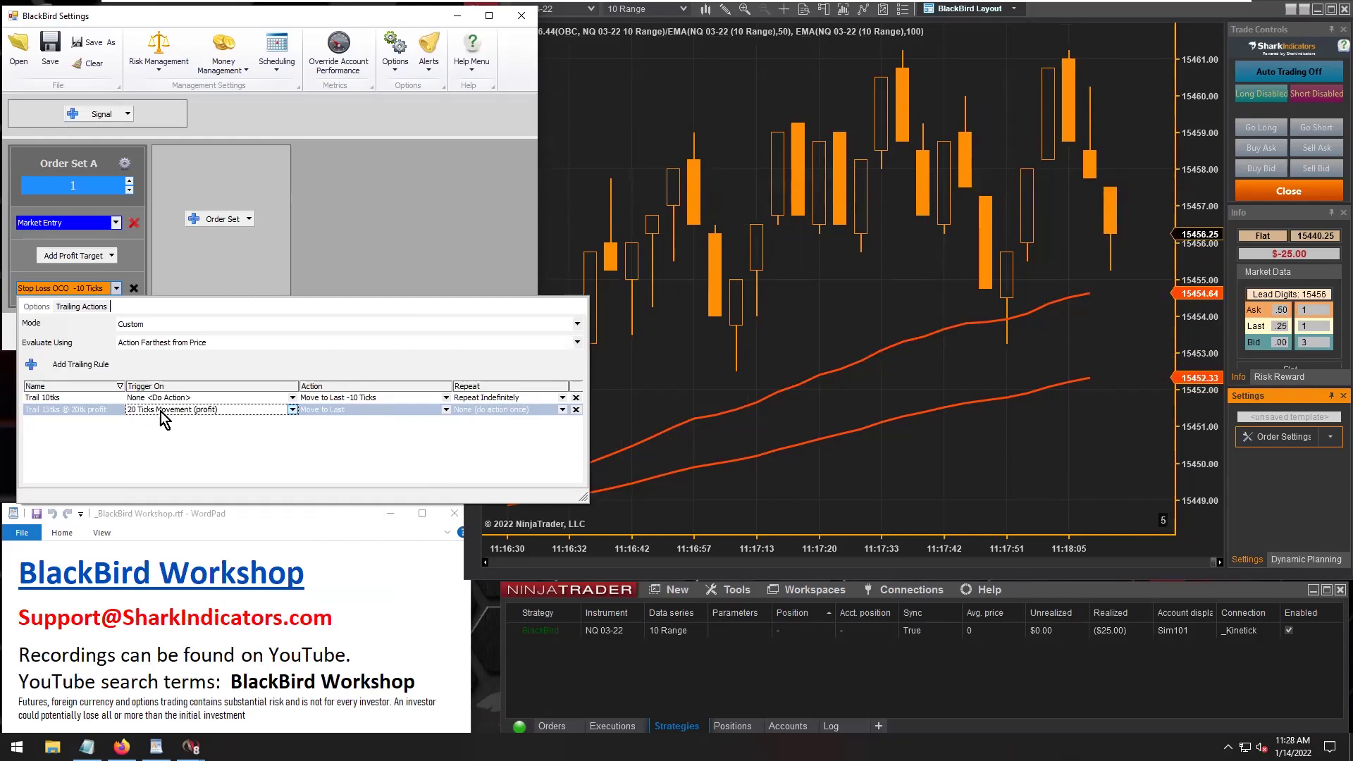
Set the "Trail 15tks @ 20tk profit" rule's action to move the order to Last with offsets of -15 long ticks and 15 short ticks.
left_click(361, 411)
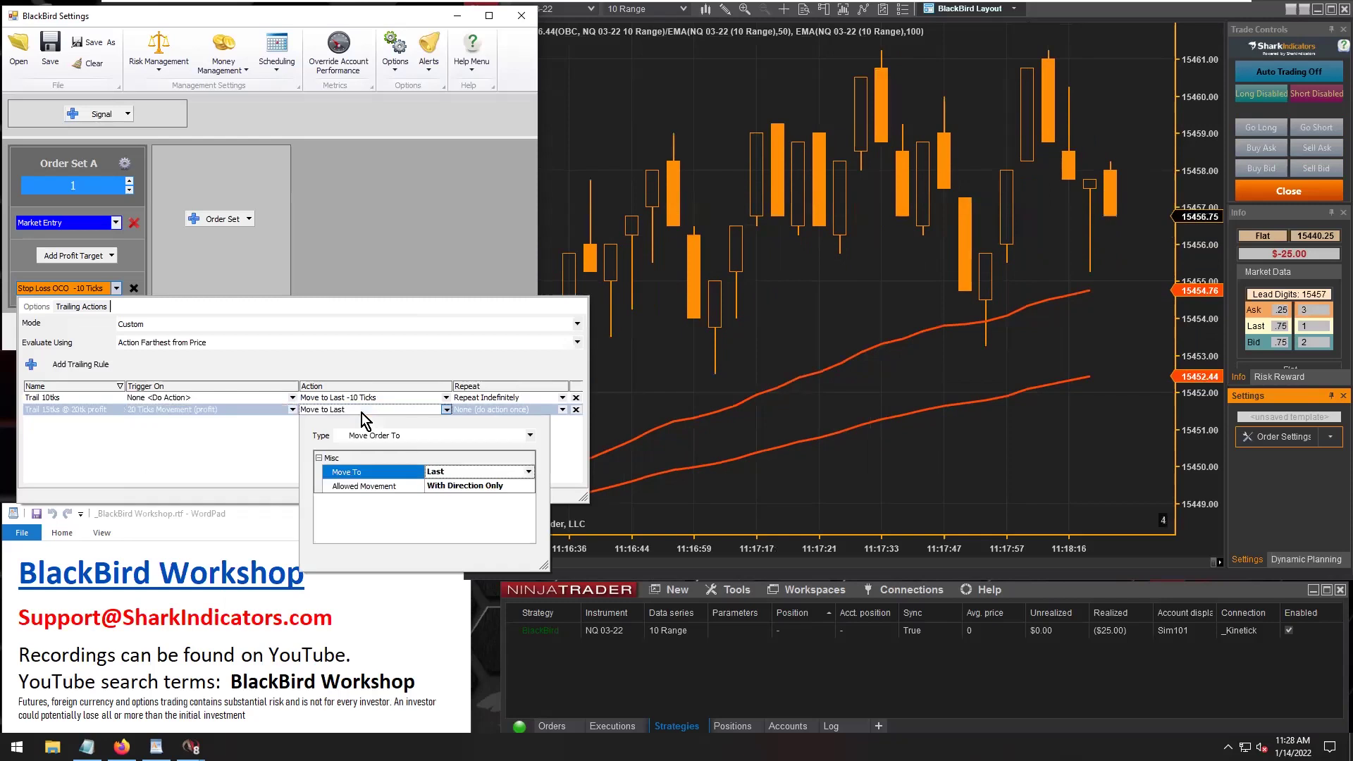
left_click(455, 476)
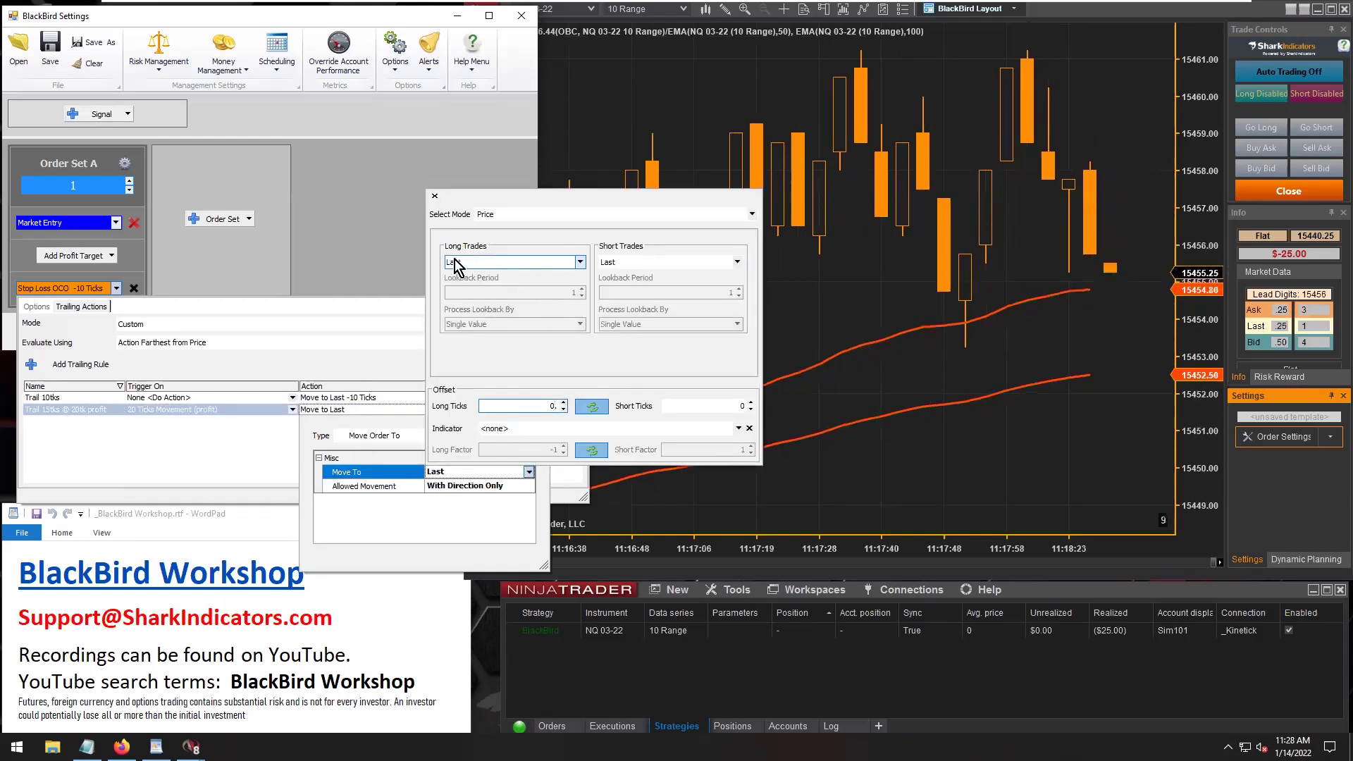
left_click(562, 410)
left_click(563, 410)
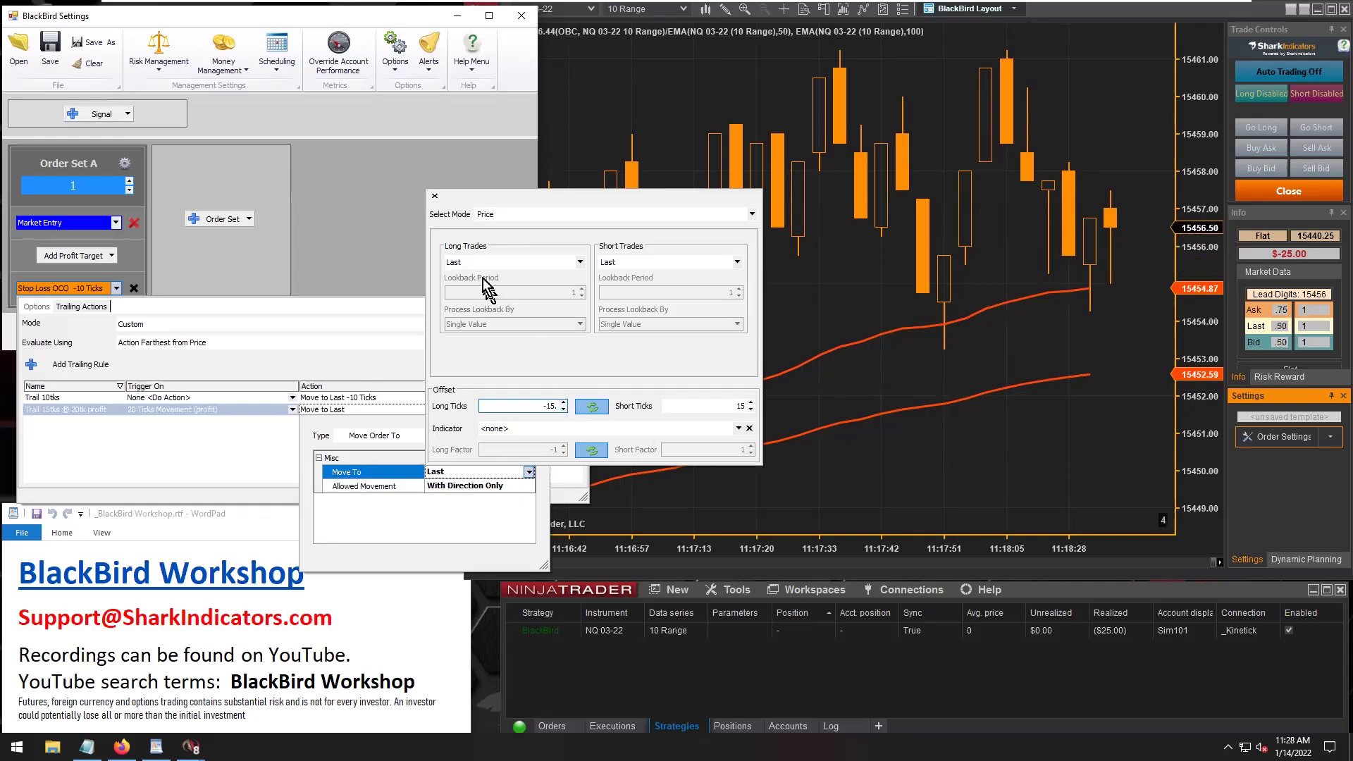
left_click(241, 477)
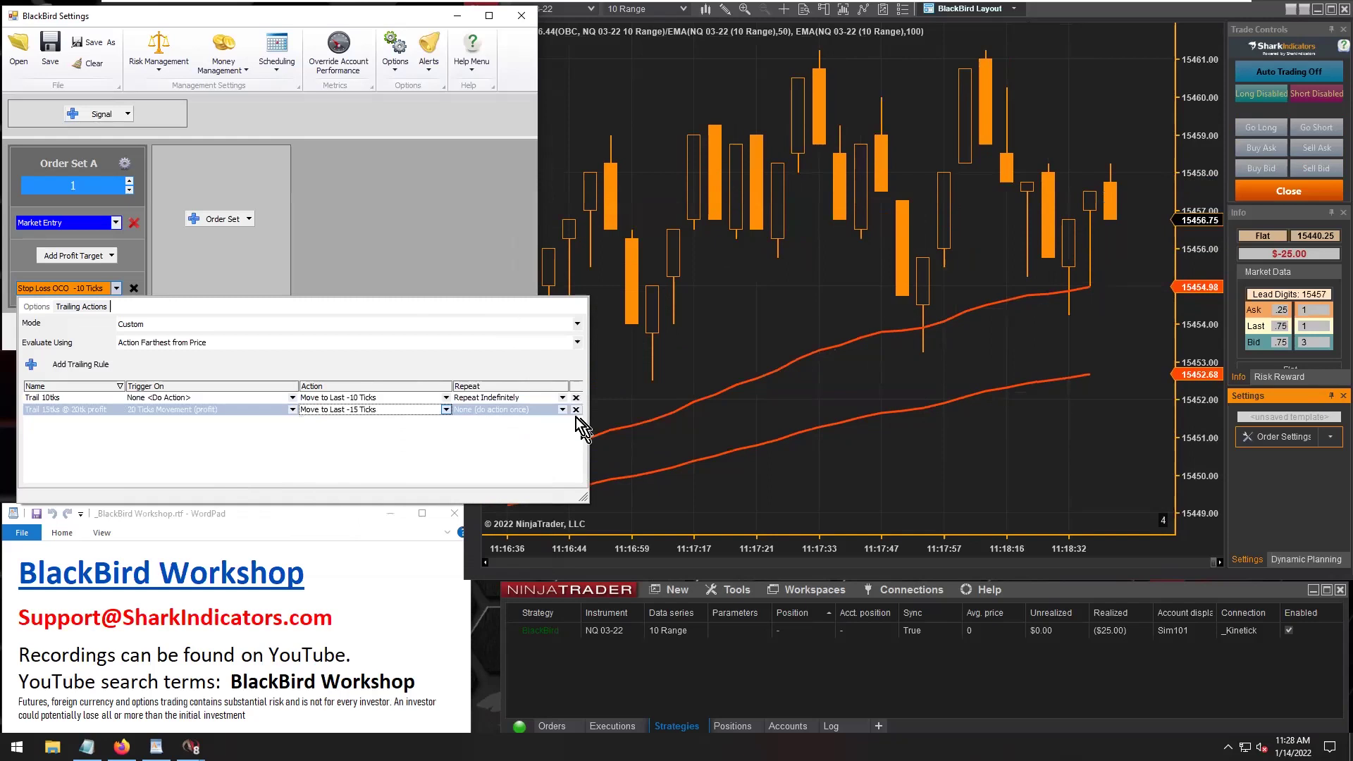
Set the "Trail 15tks @ 20tk profit" rule to Repeat Indefinitely for every 1 Ticks Movement (profit) and accept the order settings.
left_click(528, 411)
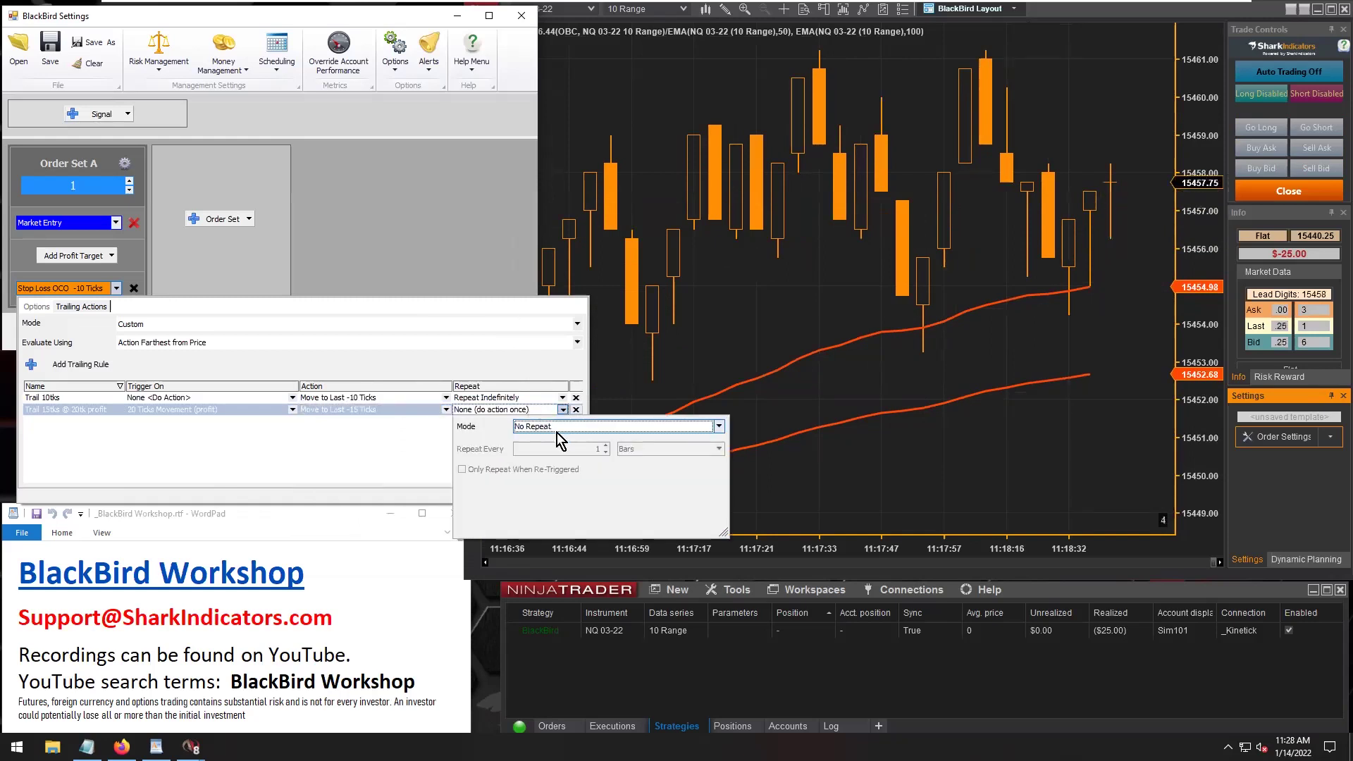
left_click(556, 427)
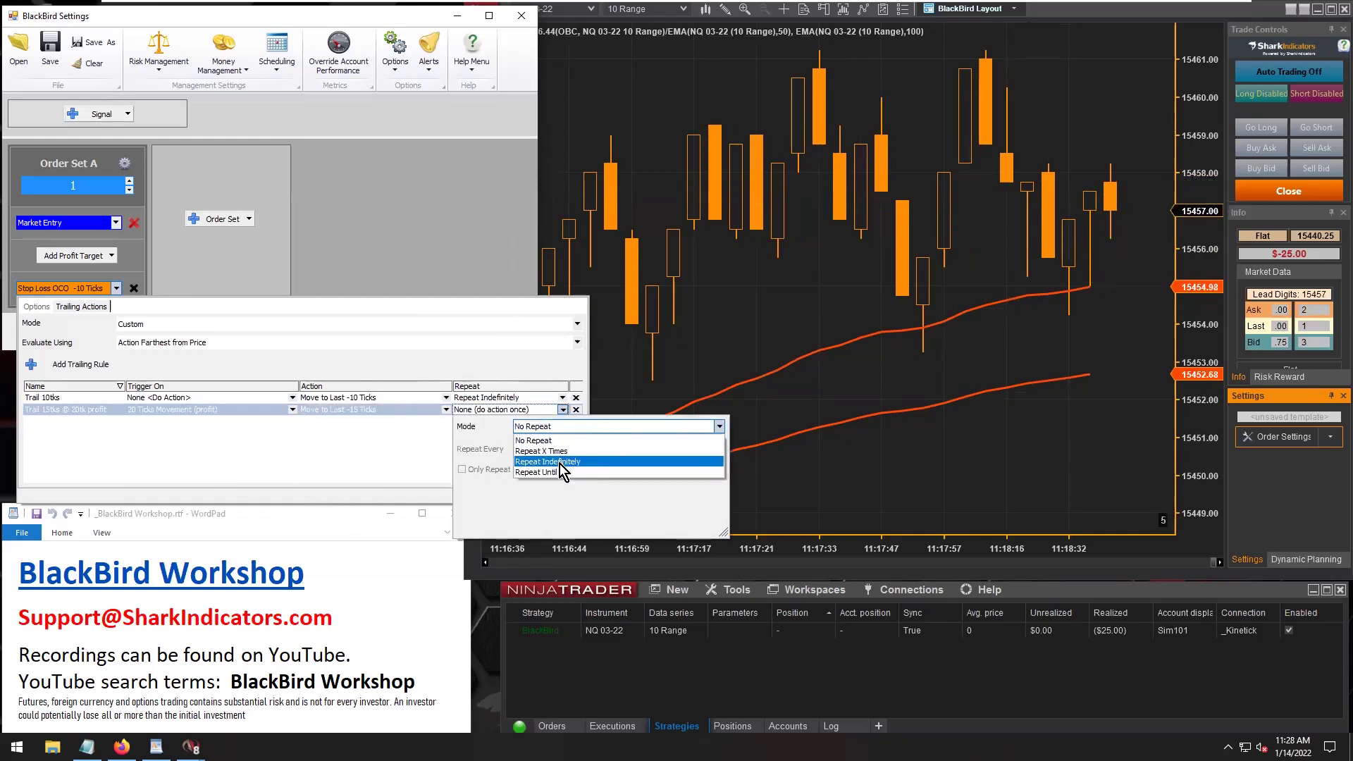
left_click(560, 463)
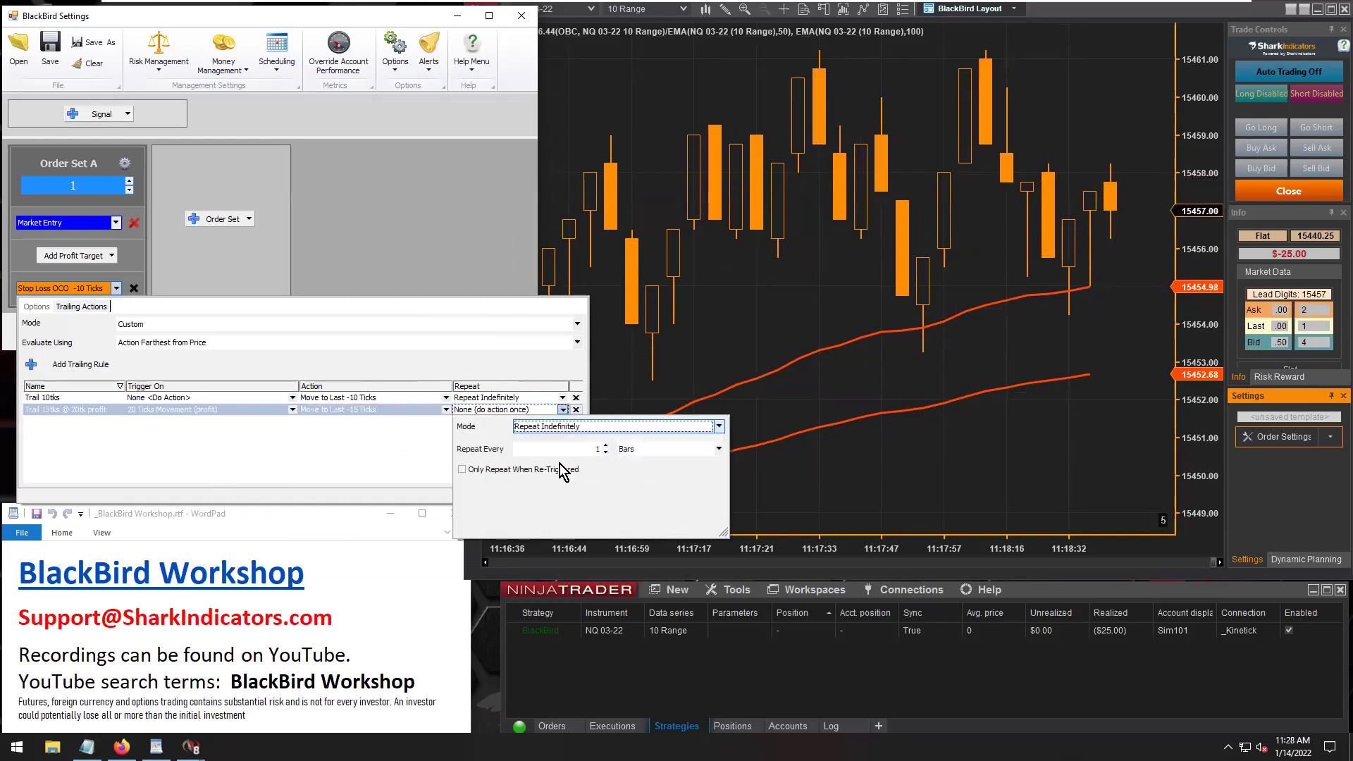
left_click(719, 449)
scroll(768, 486, "up", 2)
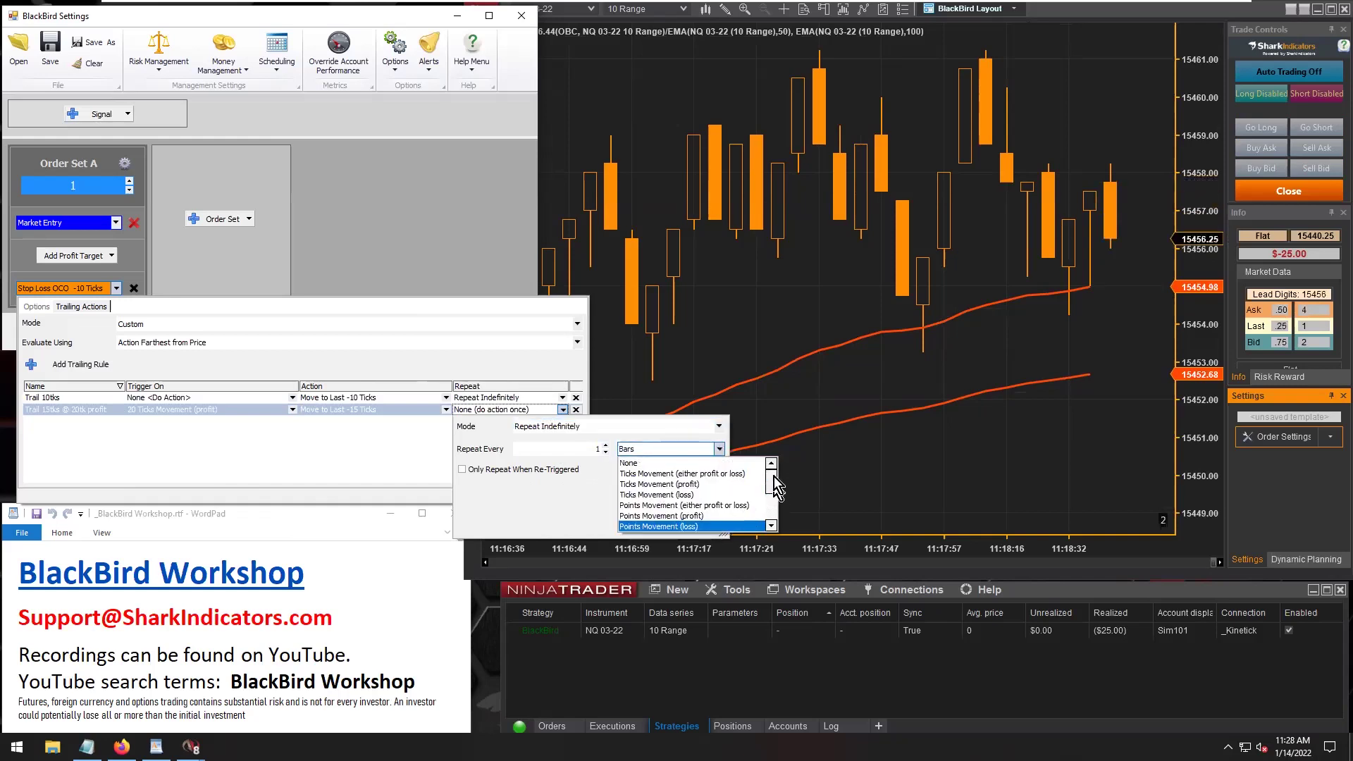
left_click(649, 484)
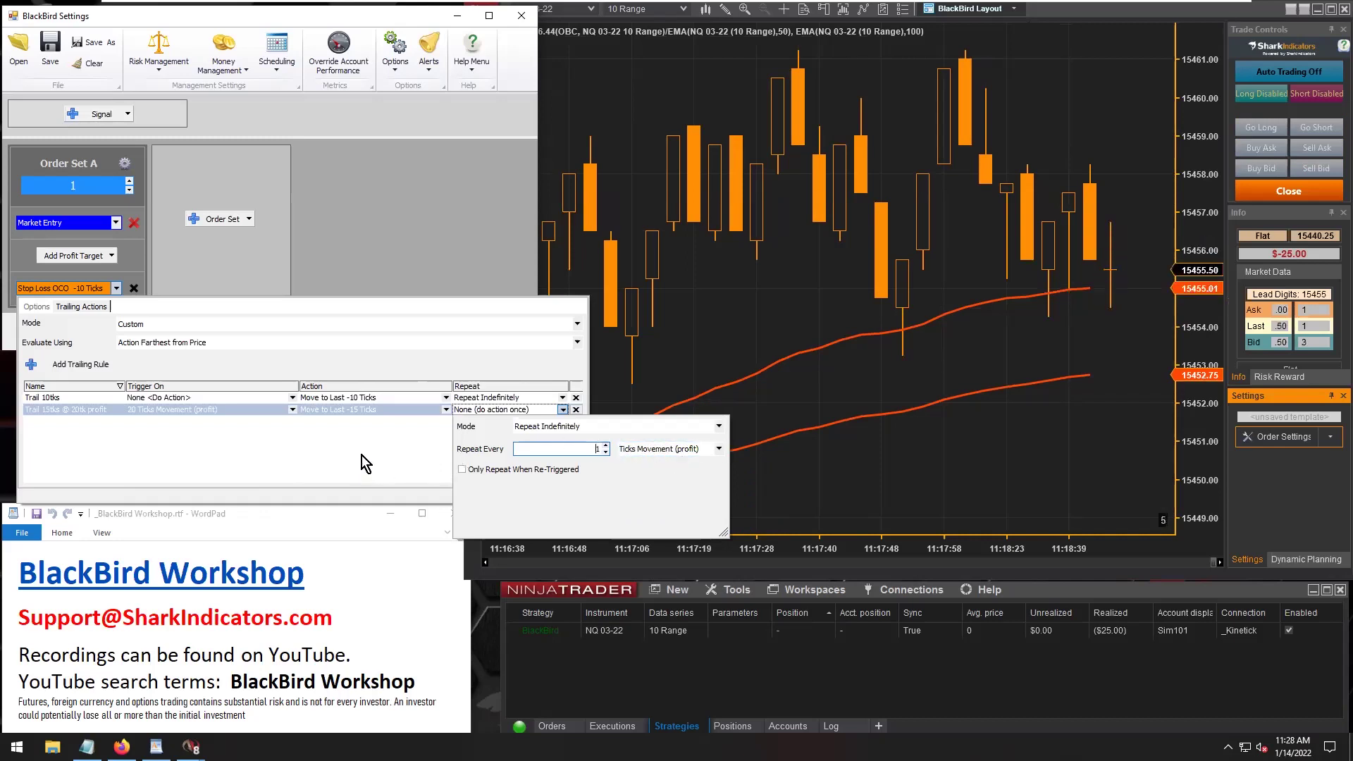
left_click(300, 467)
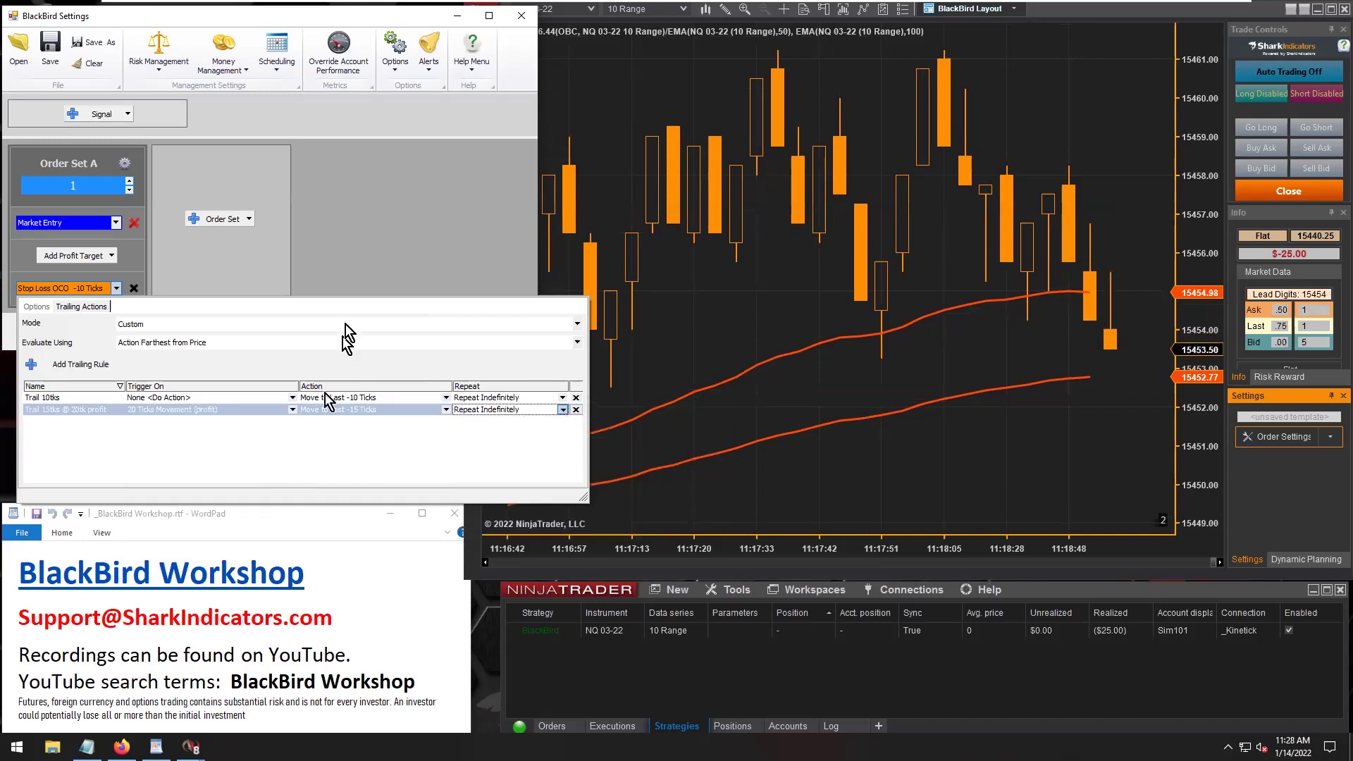
left_click(322, 224)
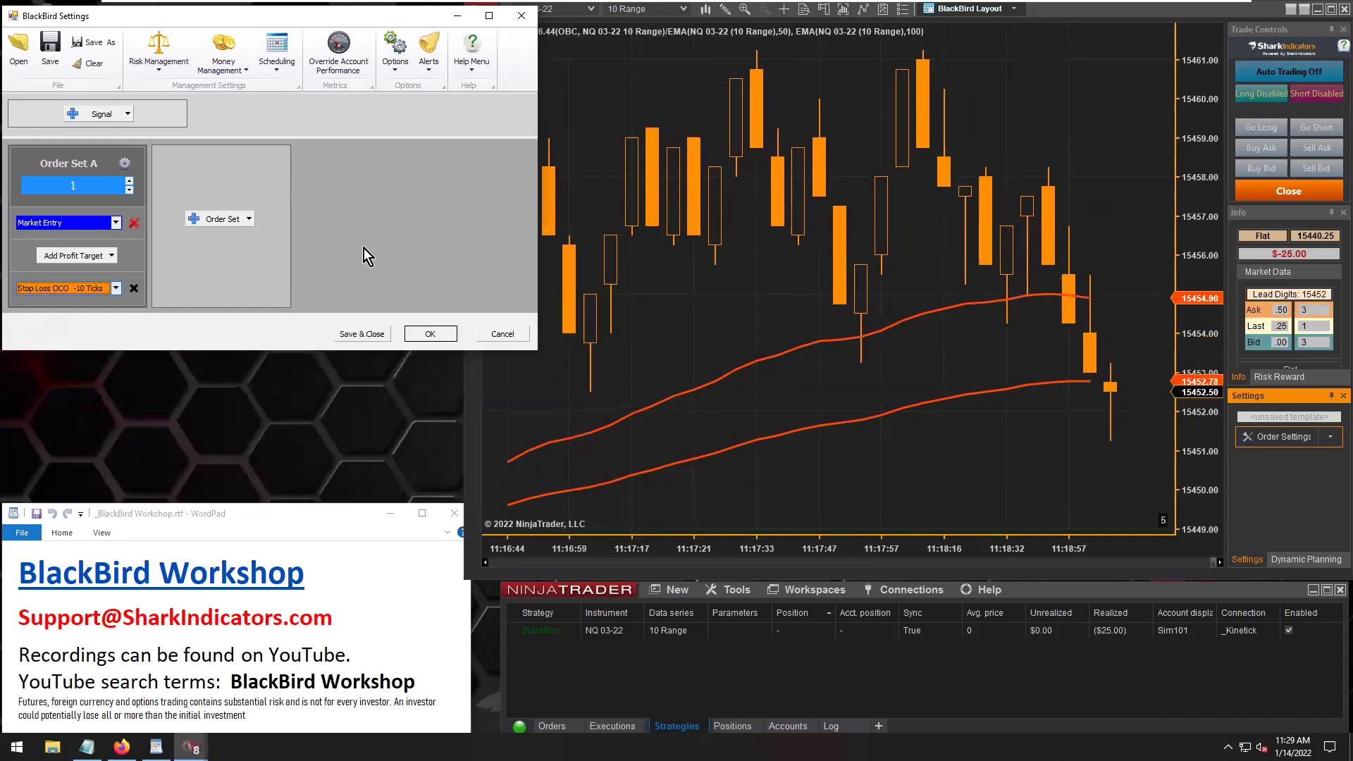
left_click(418, 336)
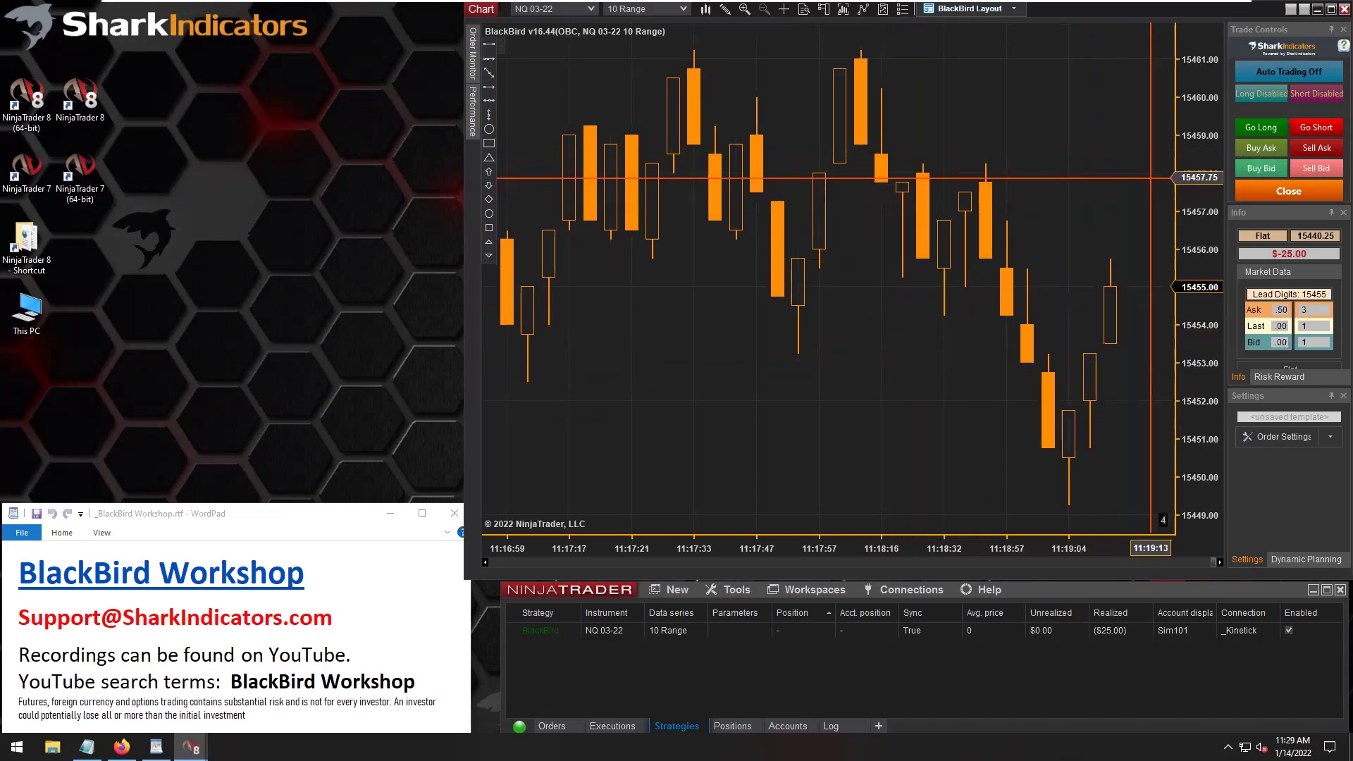
Place two successive short trades on the NQ 03-22 chart to test the stop loss's trailing rules.
left_click_drag(743, 548, 863, 553)
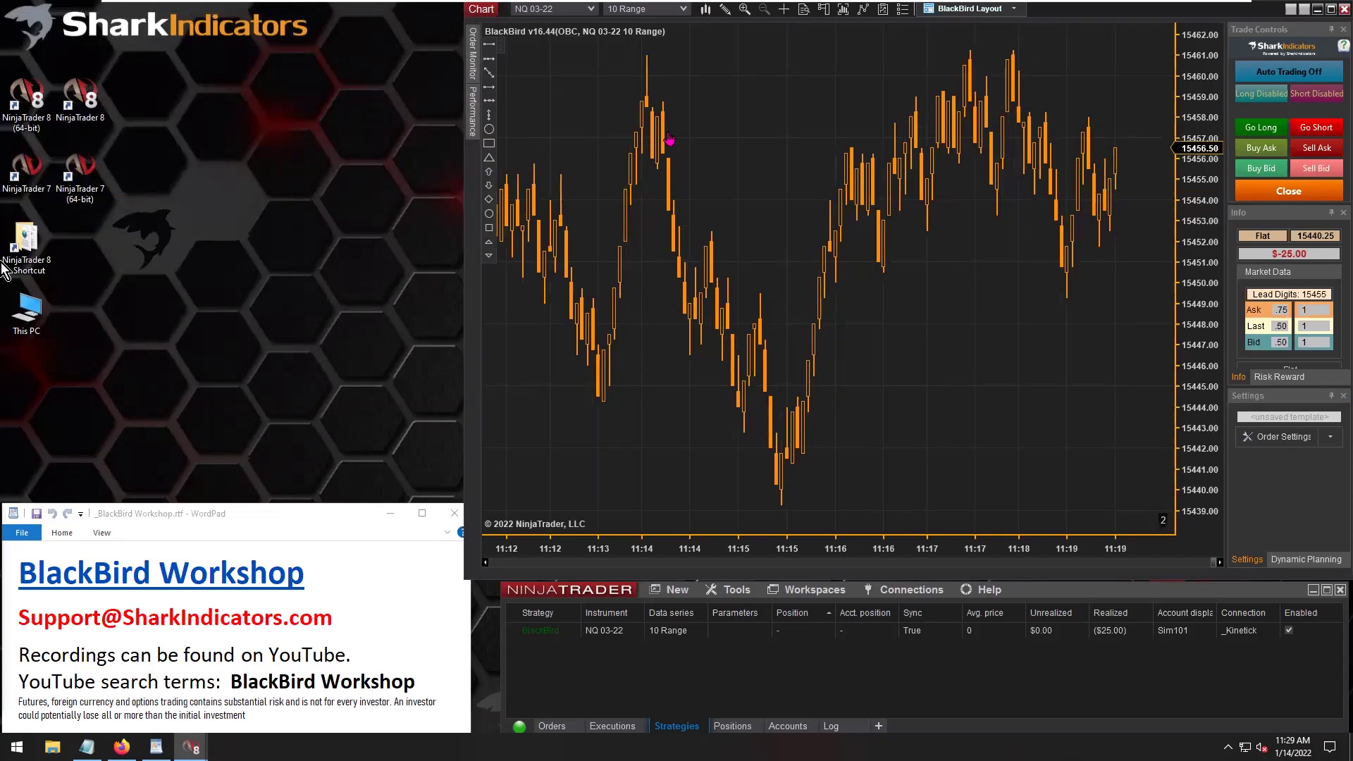
left_click(1313, 130)
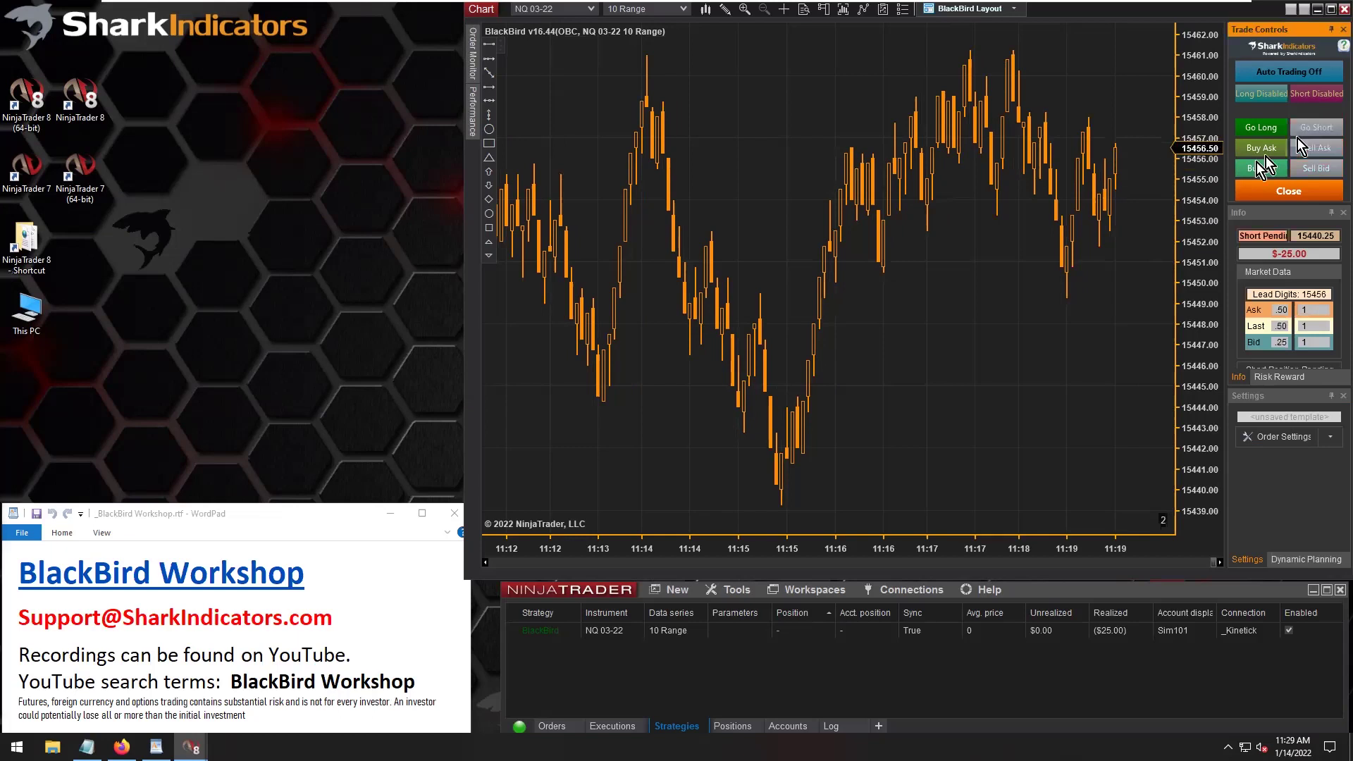
left_click_drag(1093, 548, 877, 543)
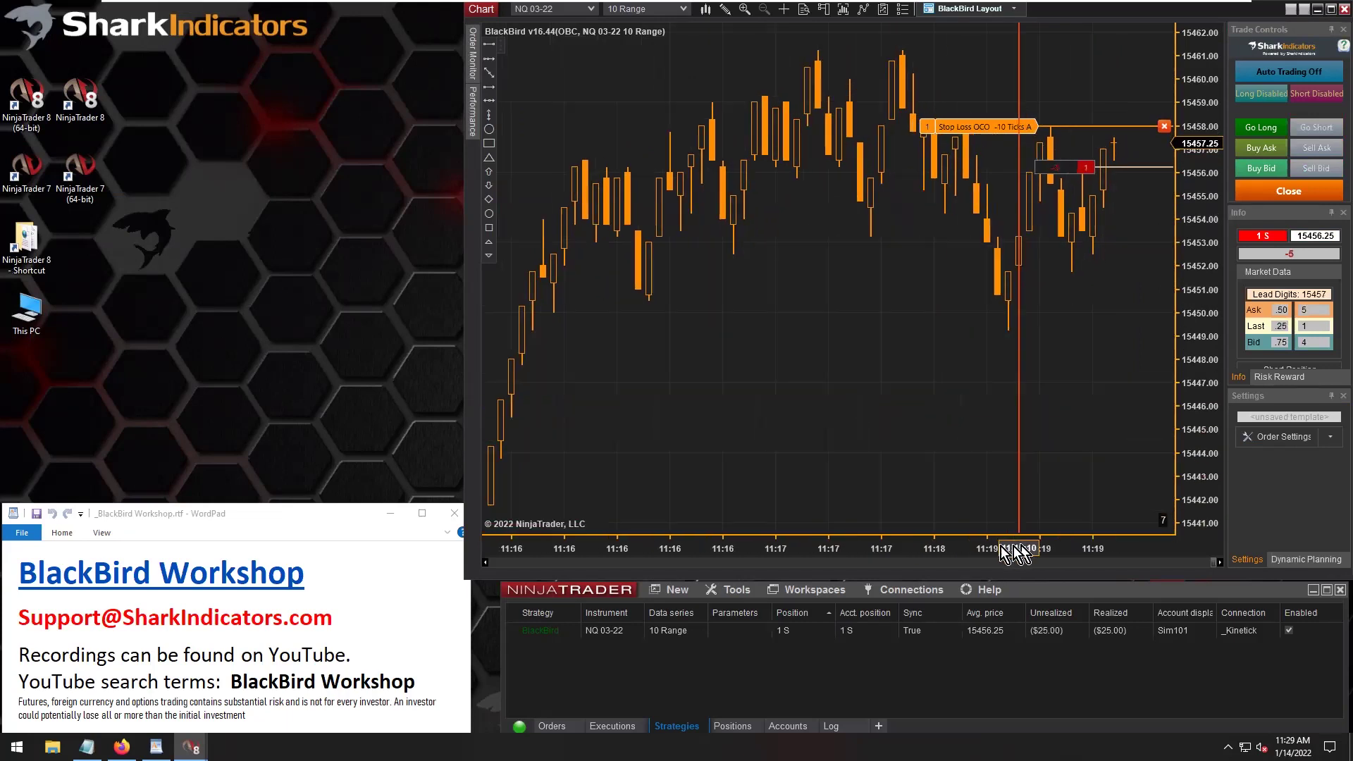
left_click_drag(1012, 547, 966, 547)
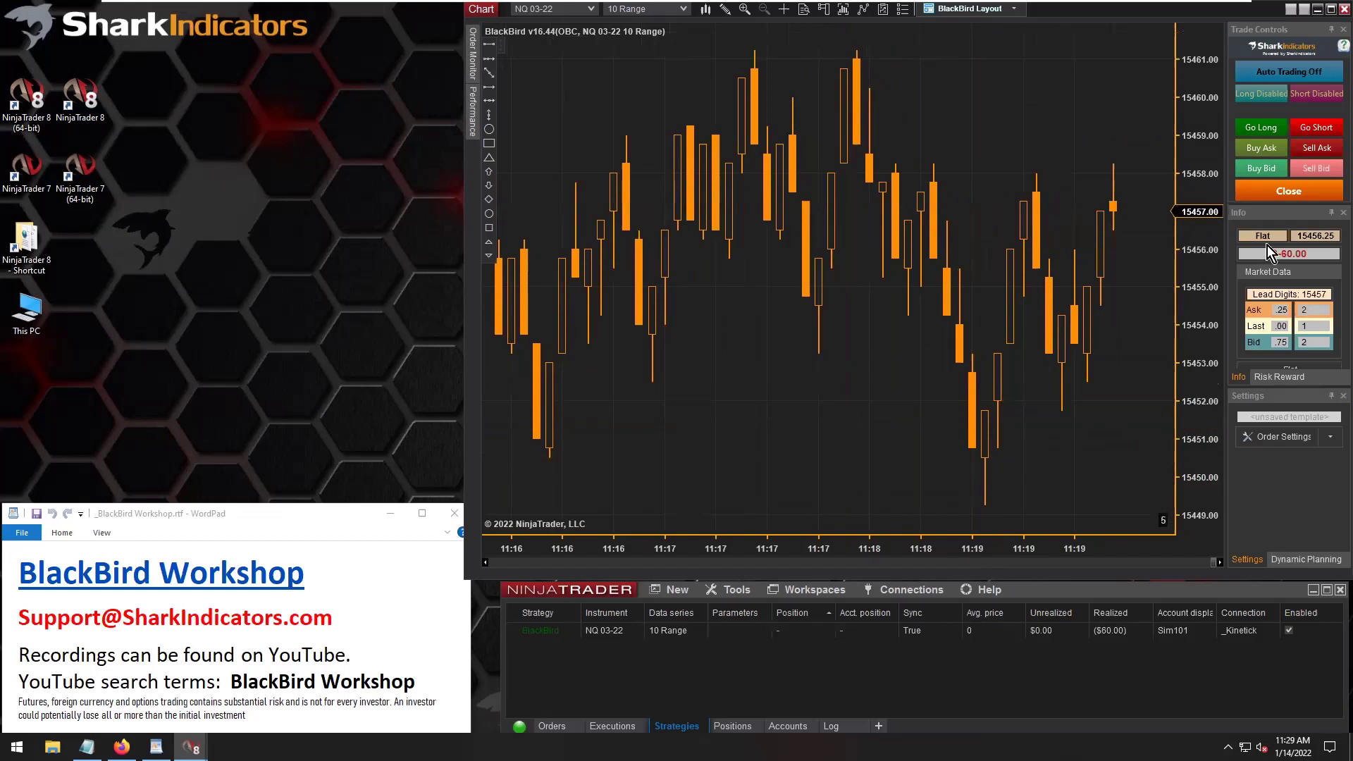
left_click(1319, 130)
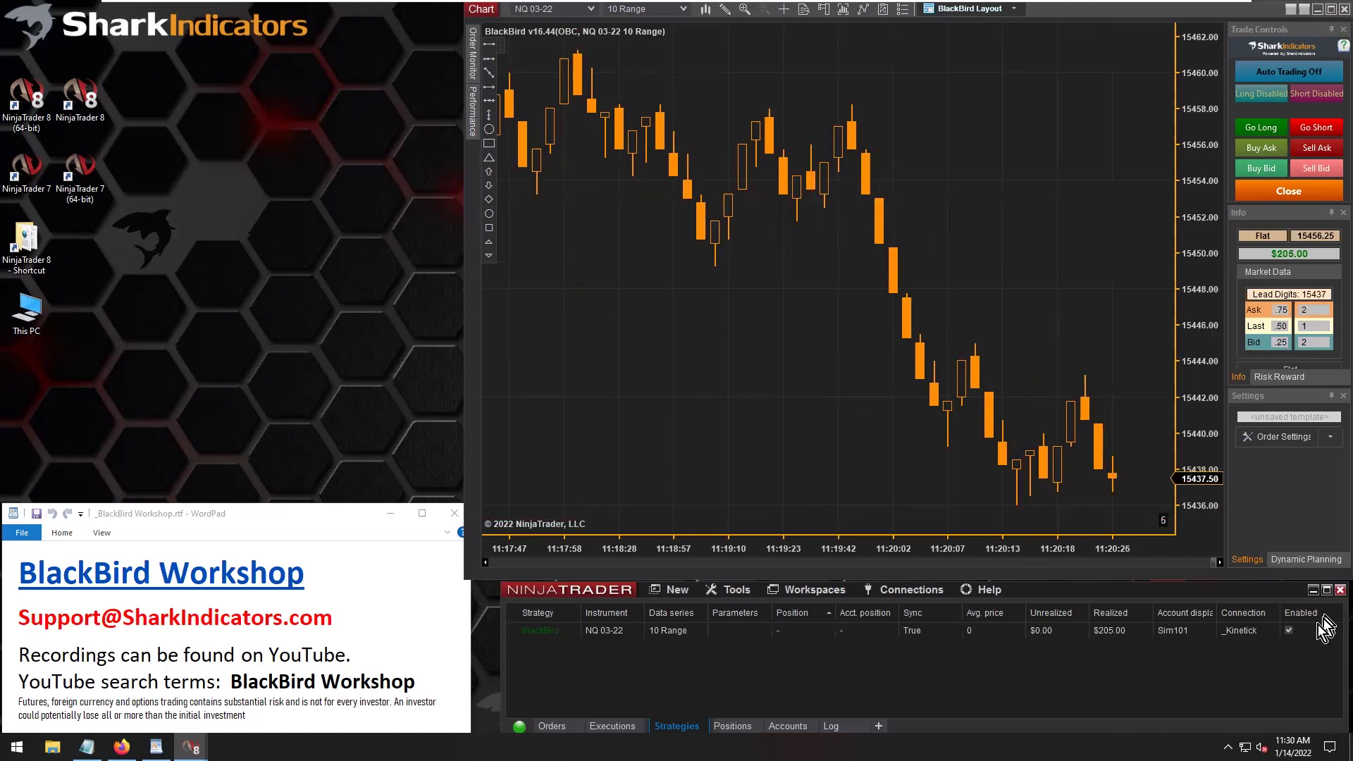
Disable the BlackBird strategy, switch the chart's instrument to the RTY 03-22 future, and re-enable the strategy.
left_click(1290, 632)
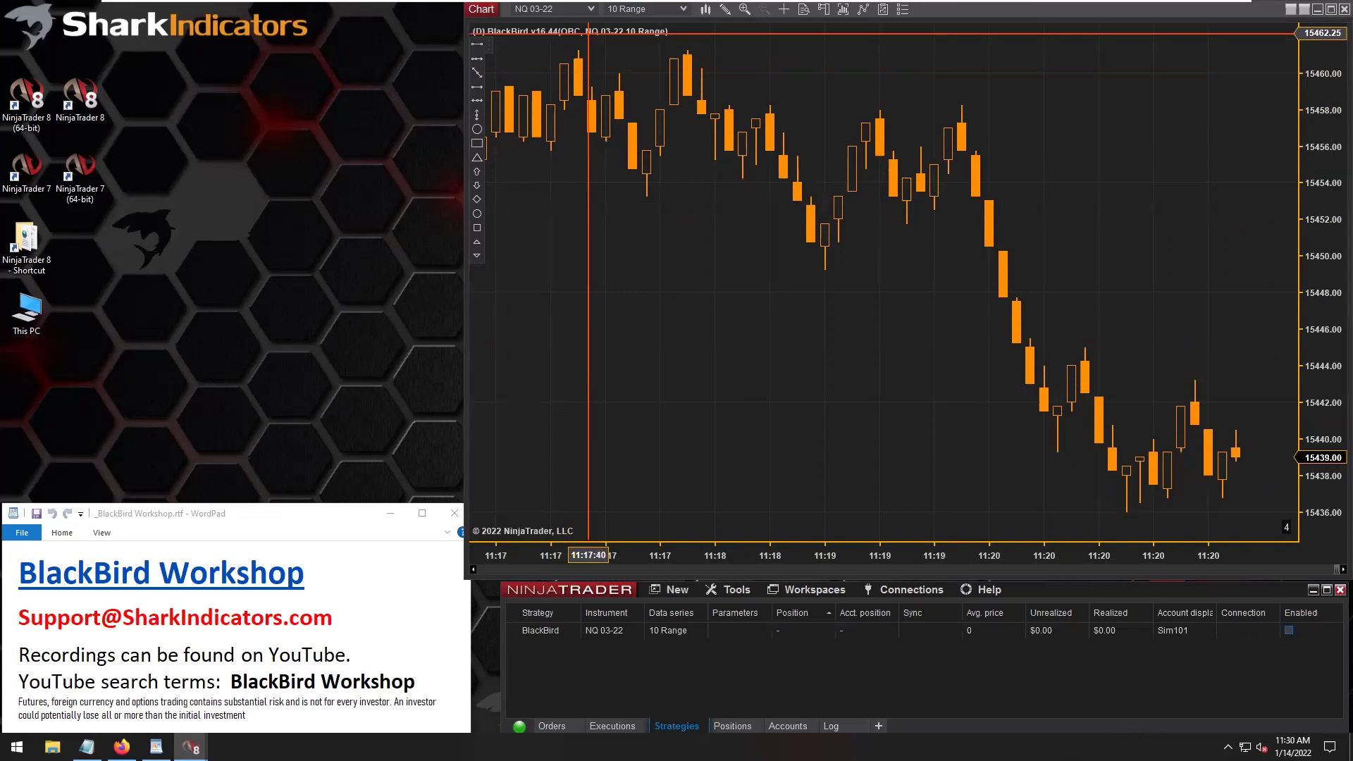
left_click(592, 9)
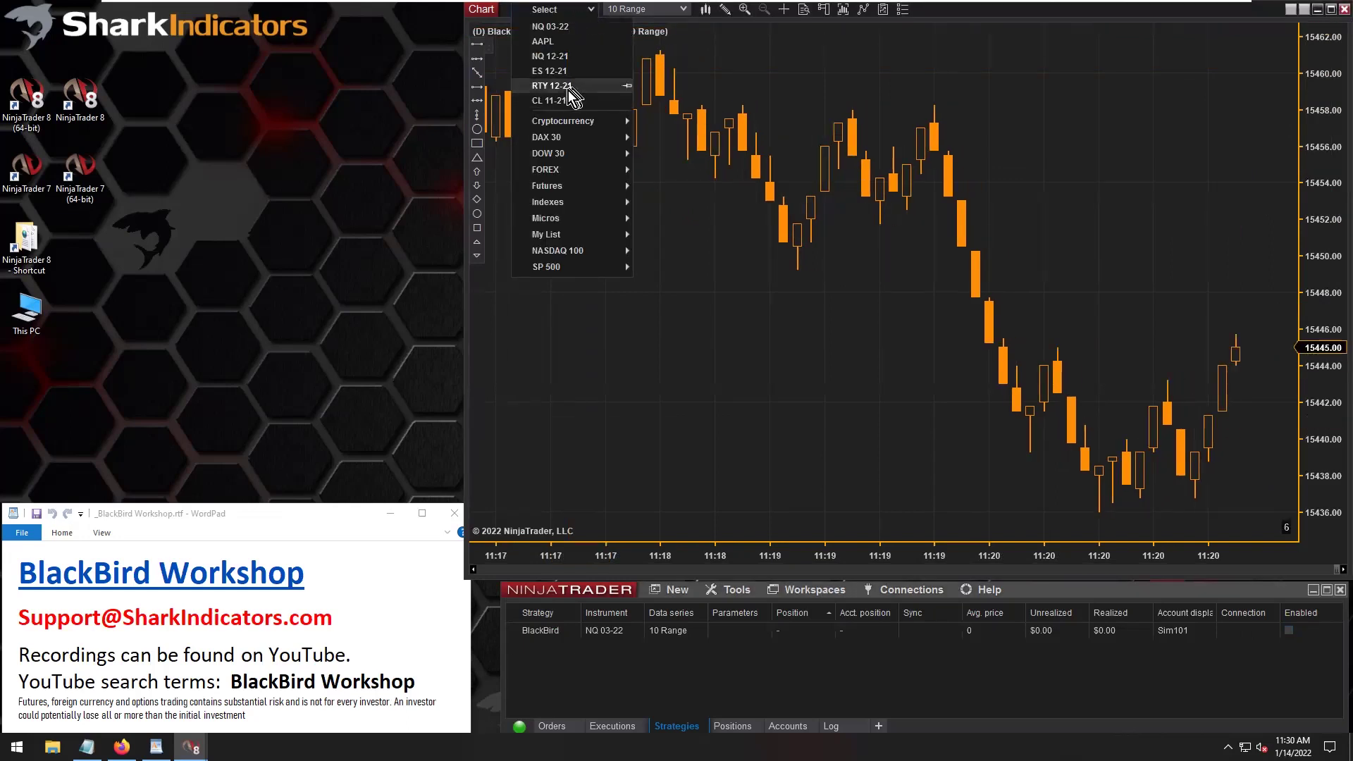
mouse_move(595, 189)
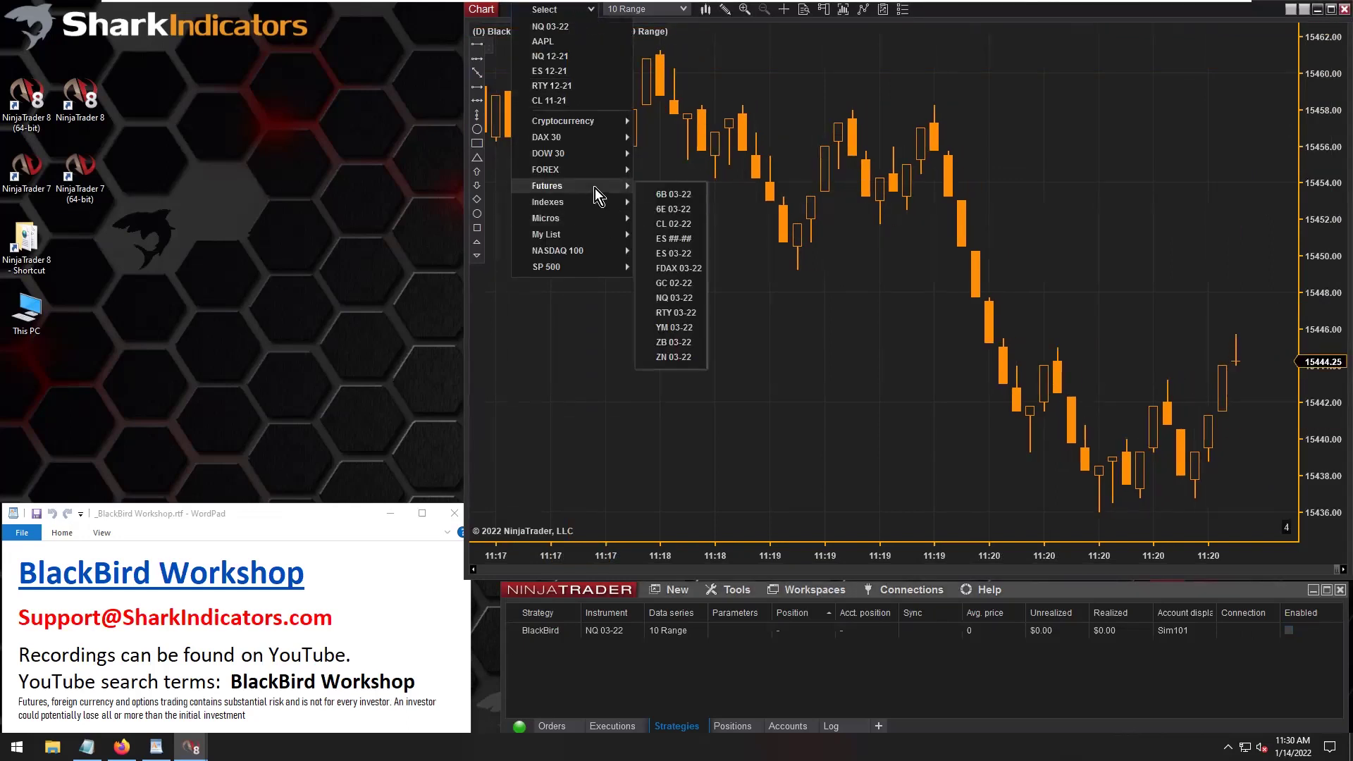
left_click(675, 313)
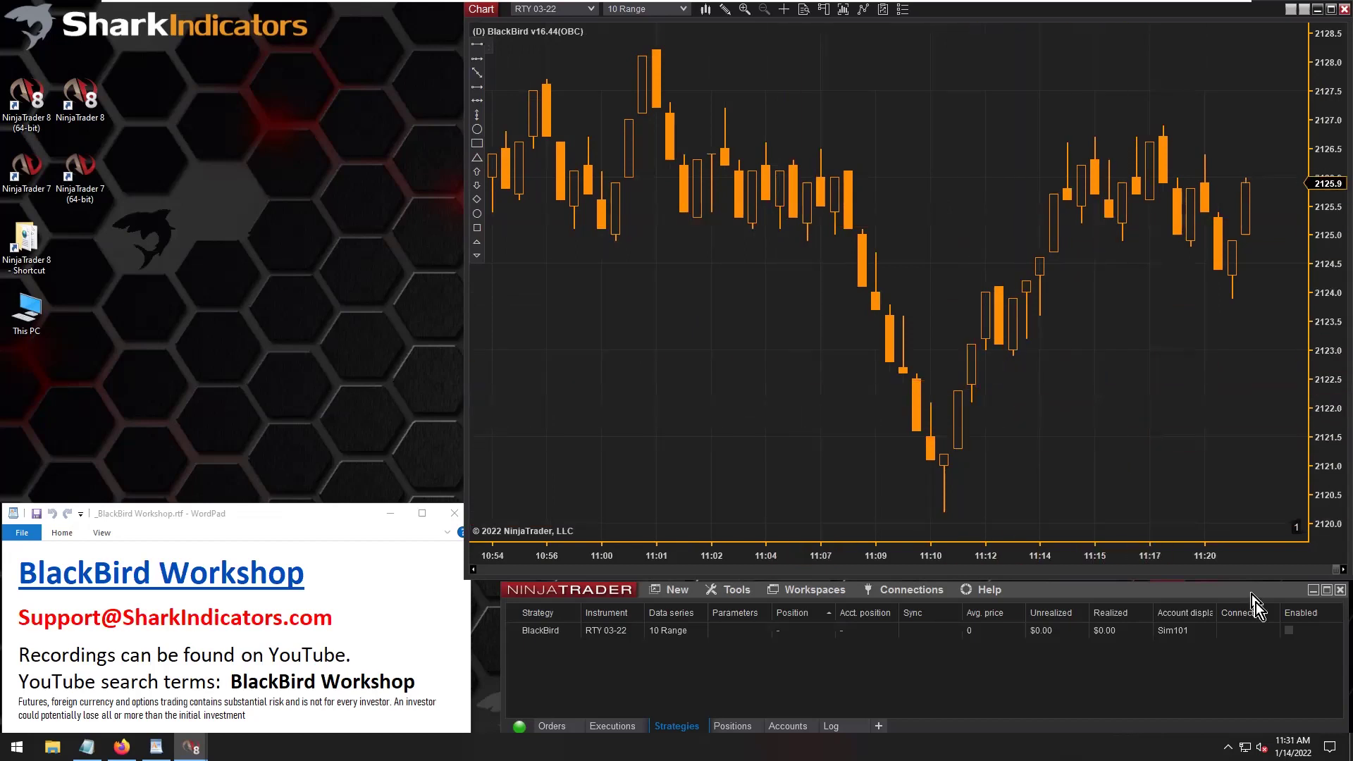
left_click(1288, 630)
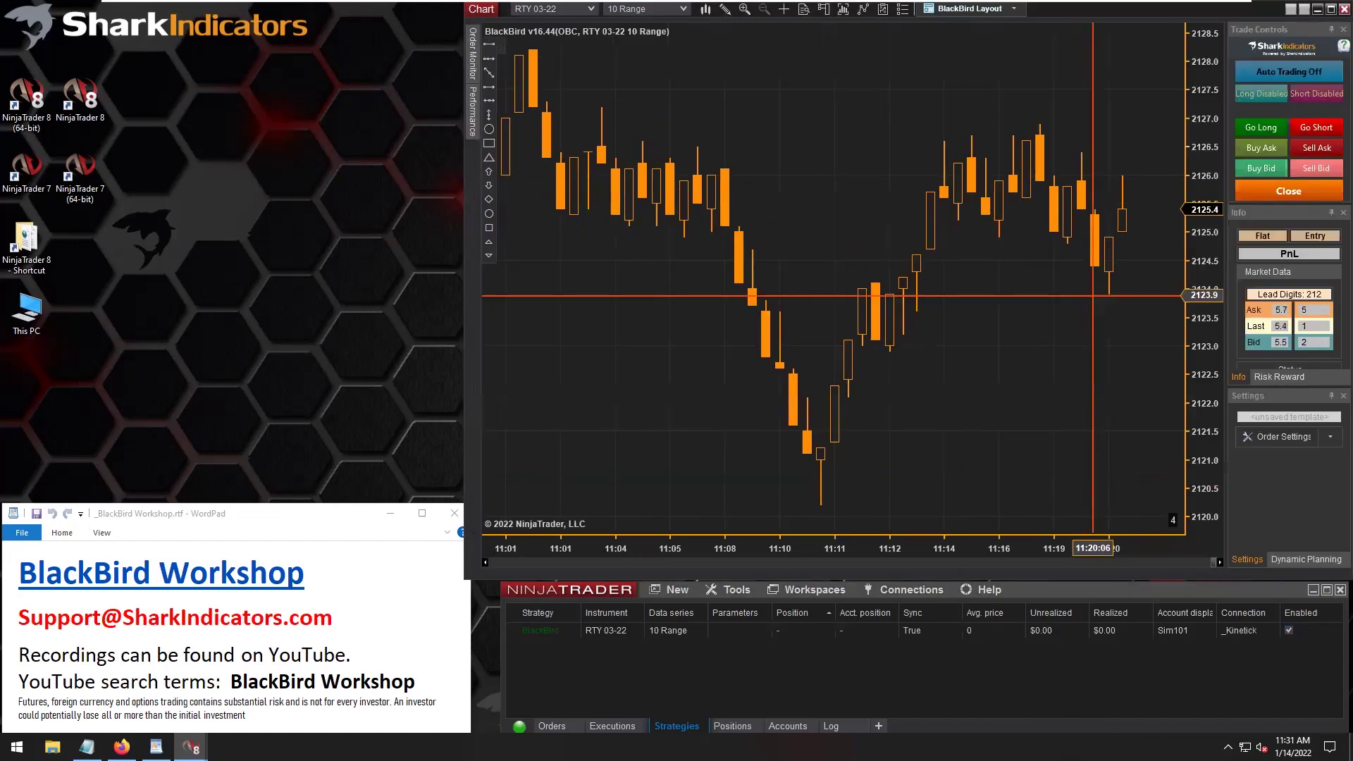
Place a short trade on the RTY 03-22 chart to test the stop loss's trailing rules.
scroll(796, 540, "down", 5)
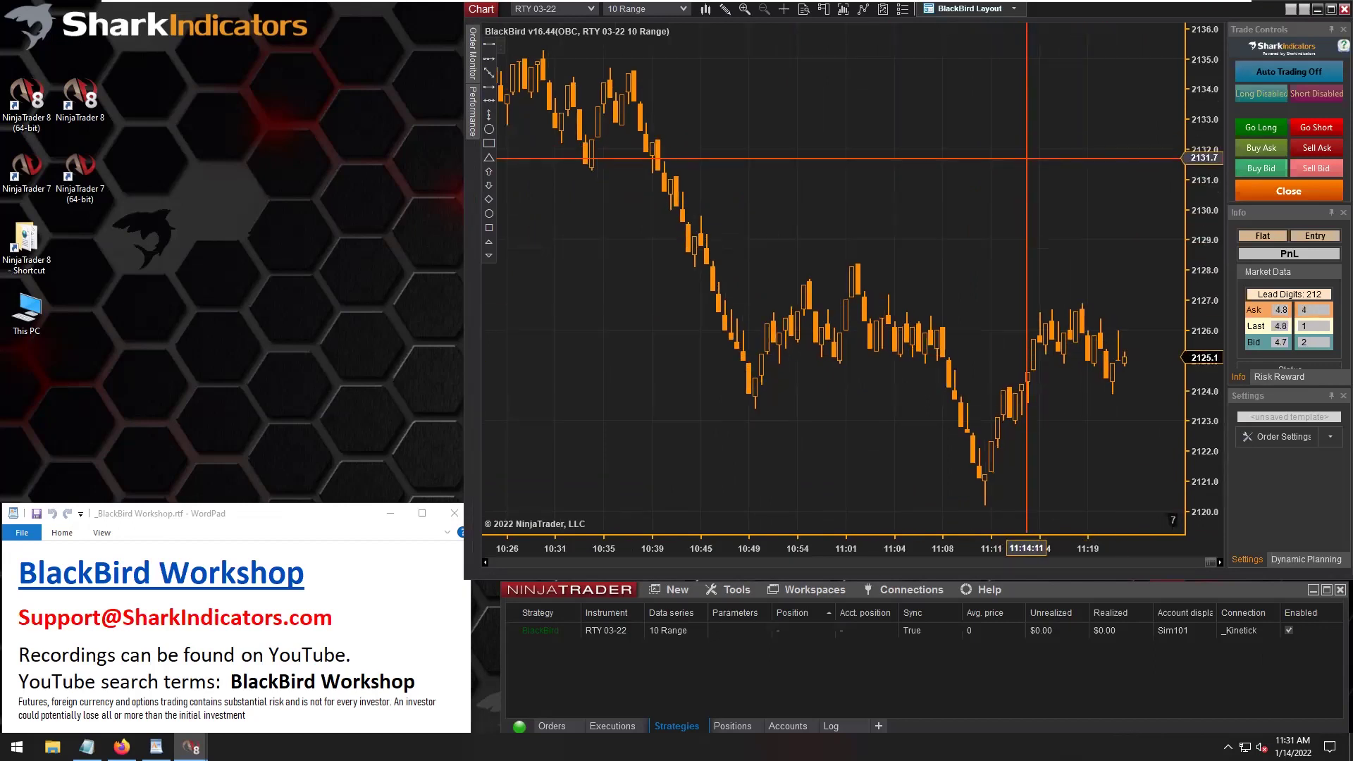
left_click(1316, 133)
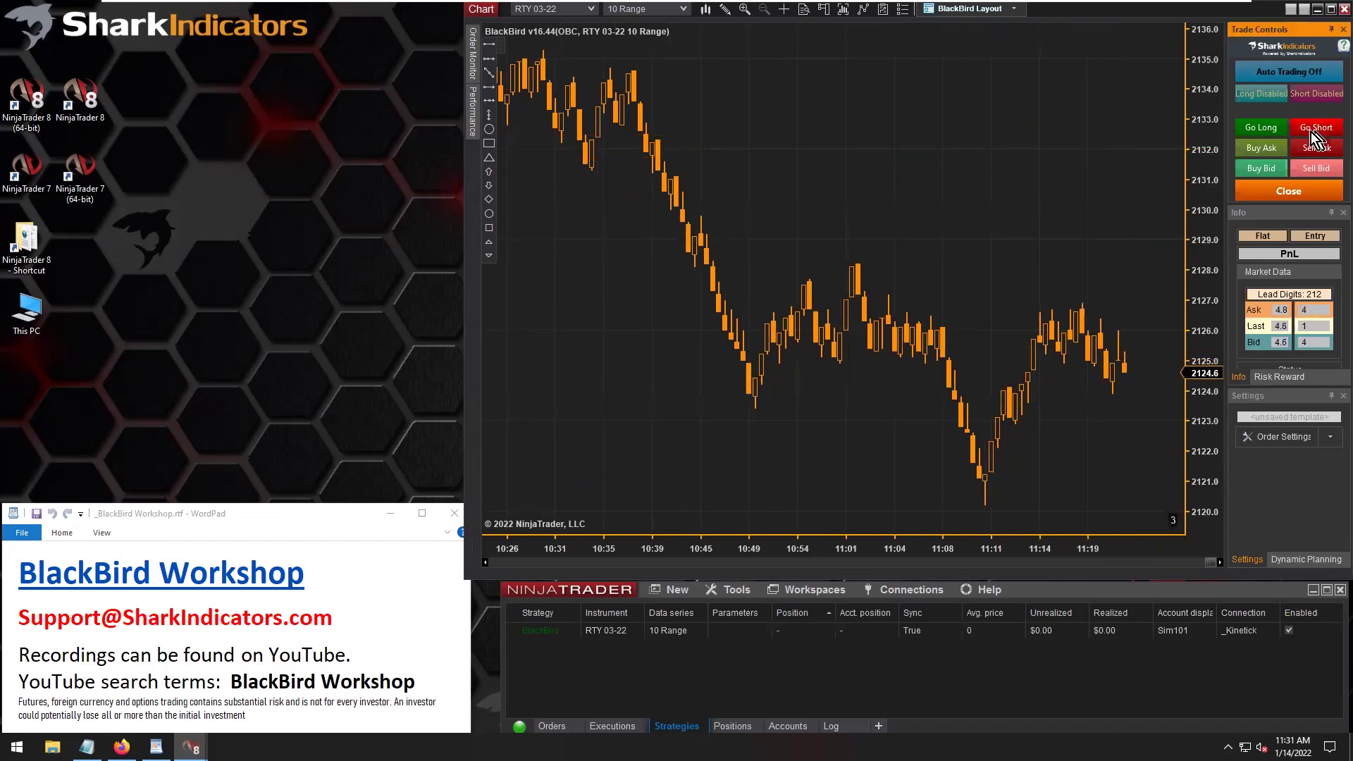
left_click_drag(1149, 543, 935, 543)
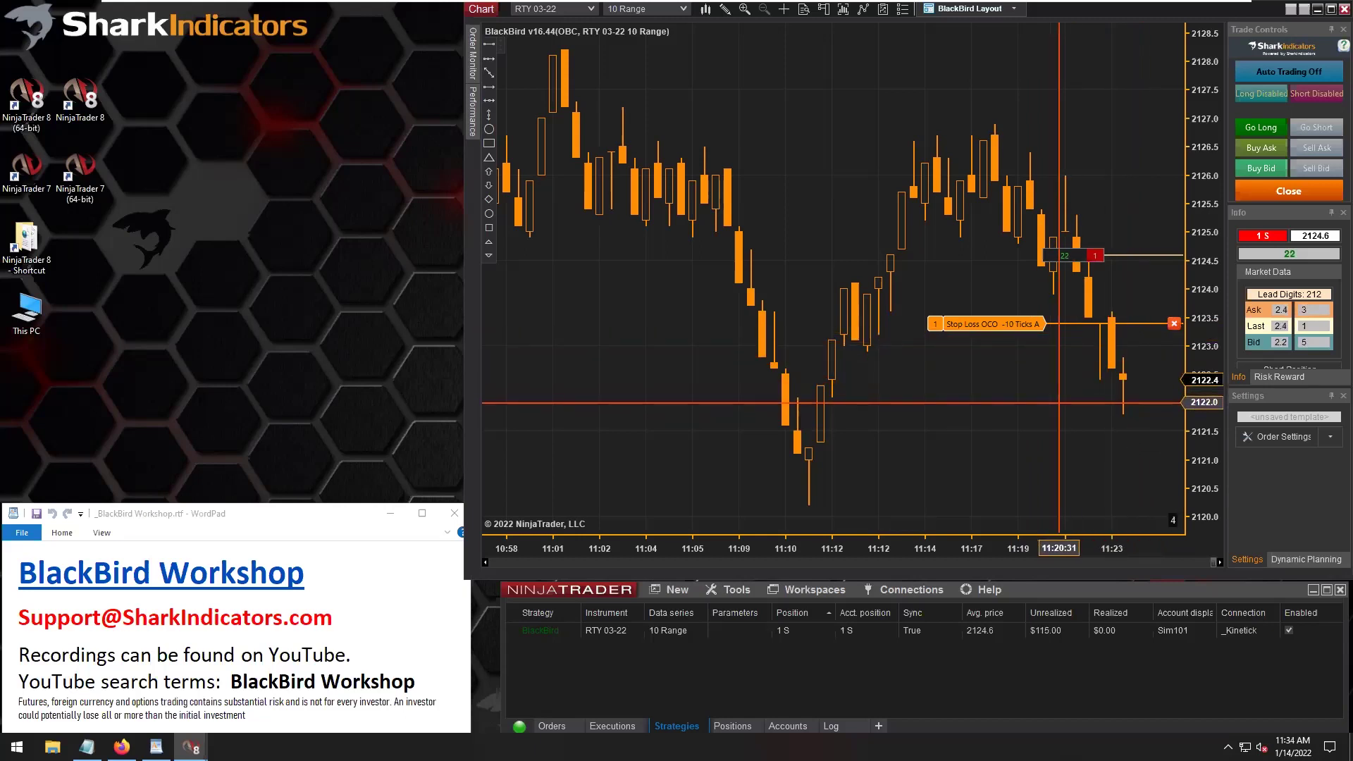
Open the order settings and examine the stop loss's evaluation mode, its two trailing rules and the 20-tick profit trigger.
left_click(1272, 437)
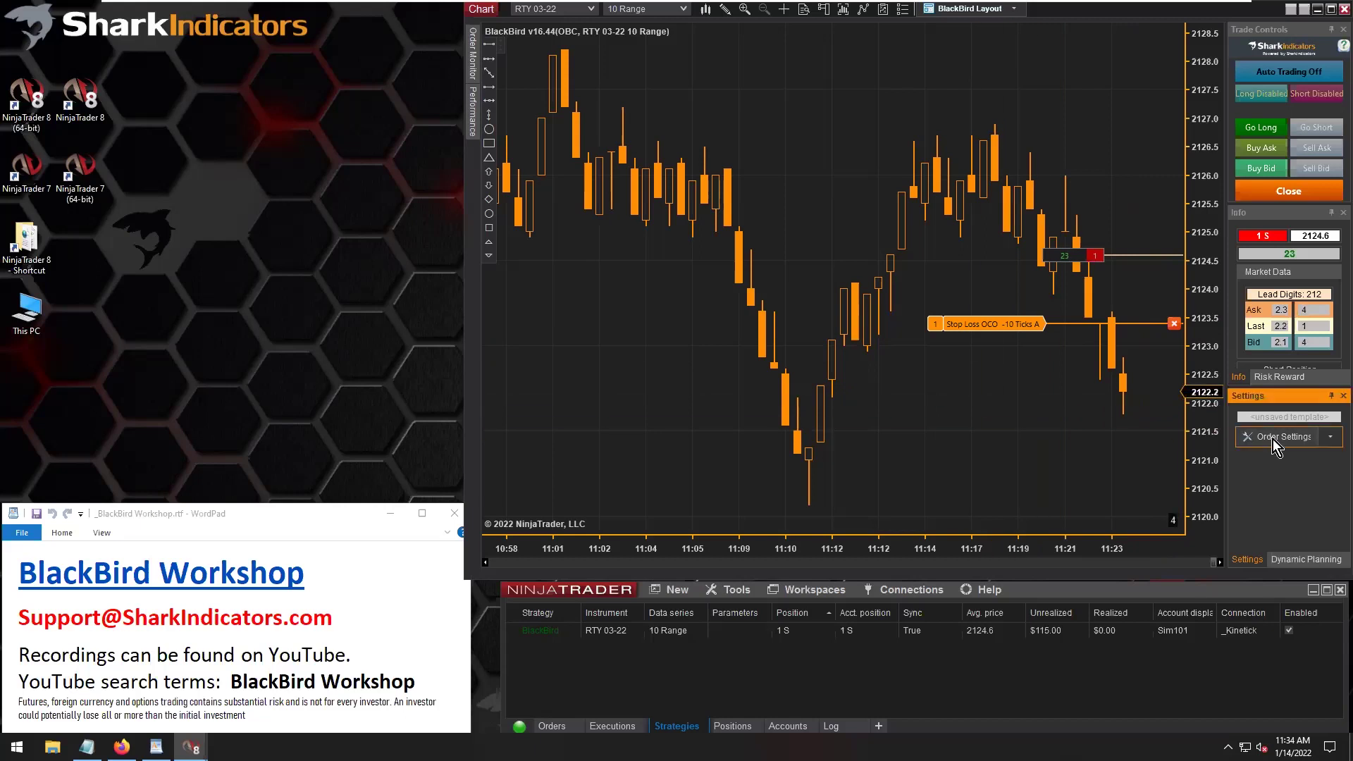
left_click_drag(274, 124, 162, 20)
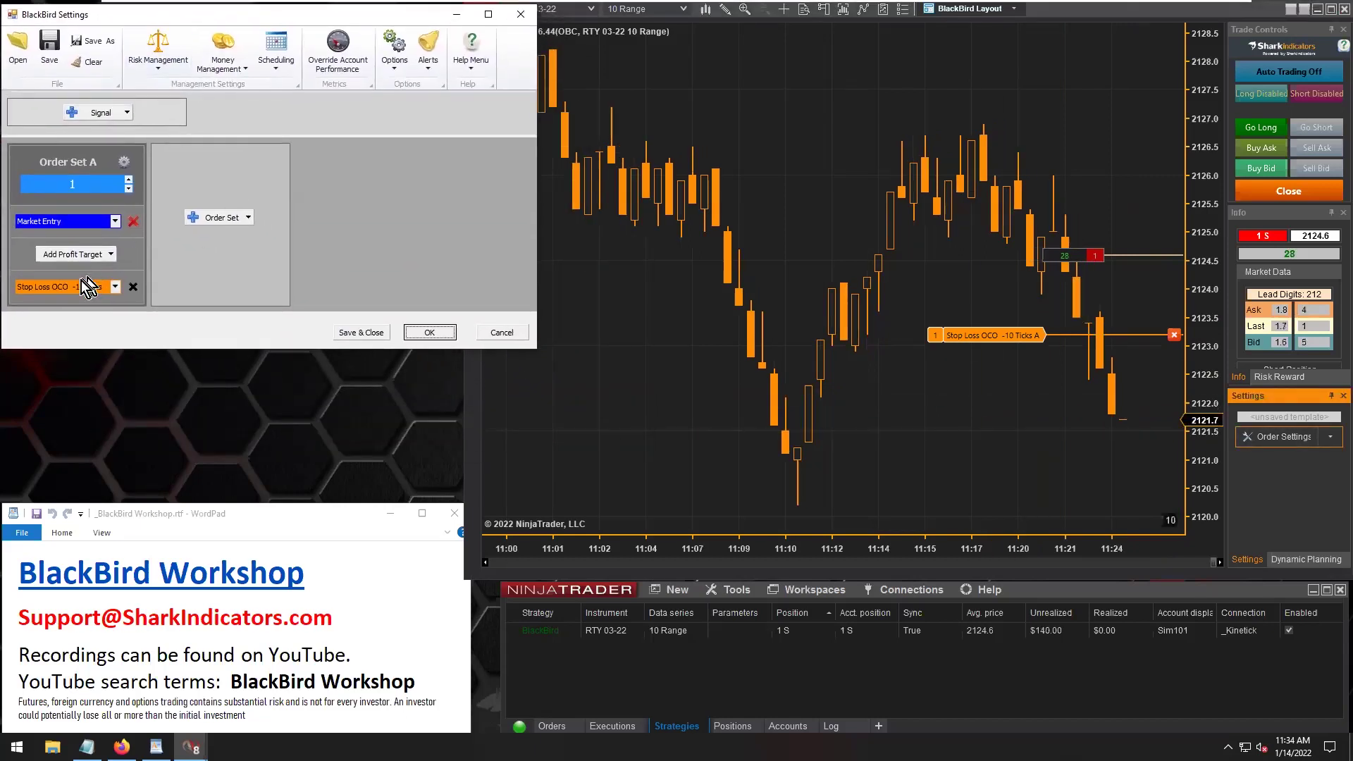
left_click(70, 287)
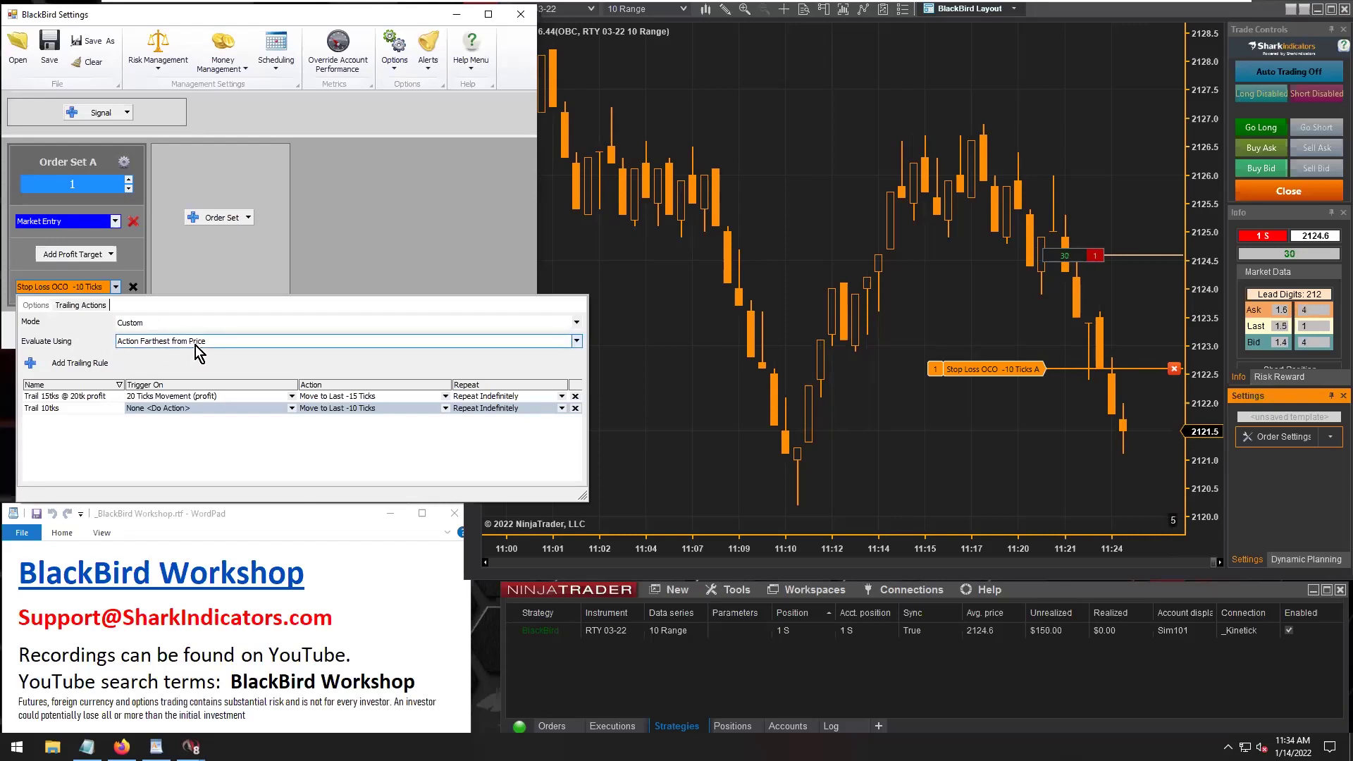
left_click(111, 397)
left_click(108, 410)
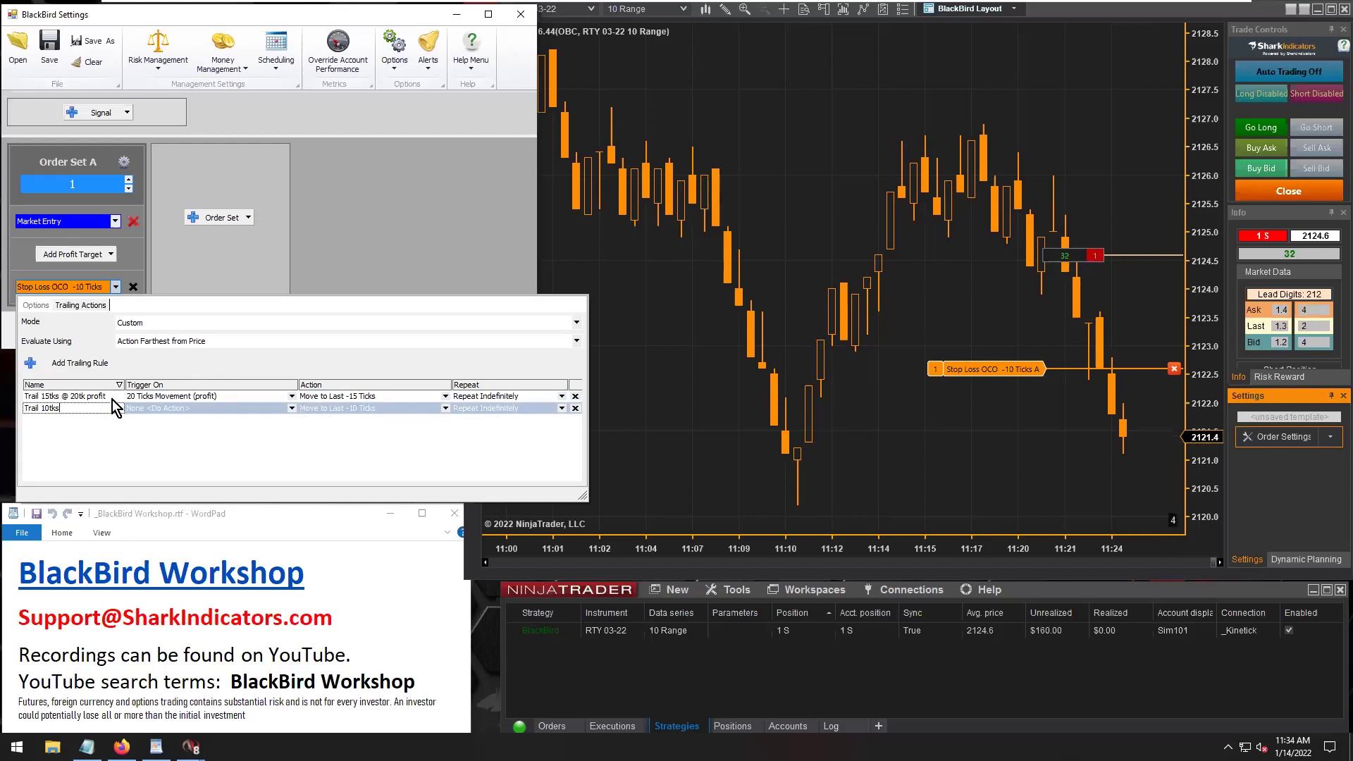
left_click(113, 399)
left_click_drag(31, 397, 56, 399)
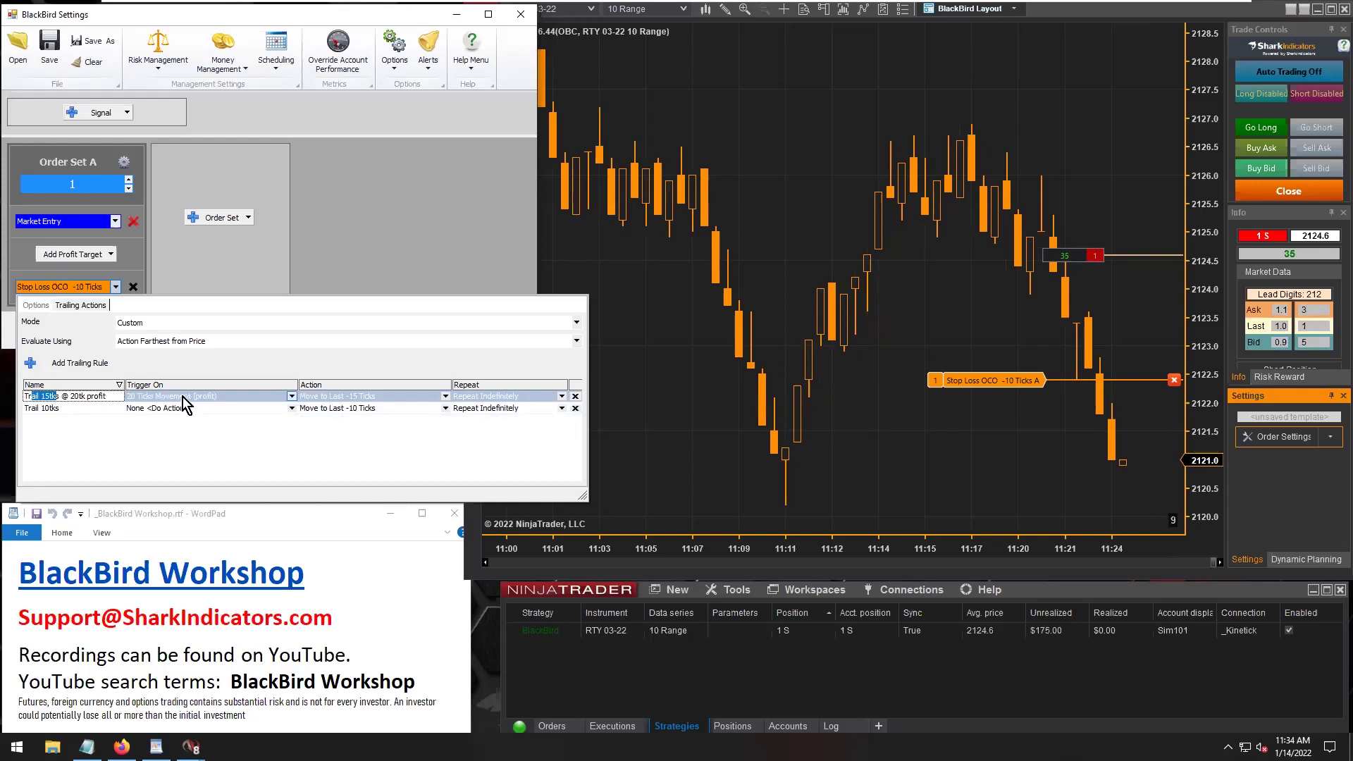
left_click(225, 396)
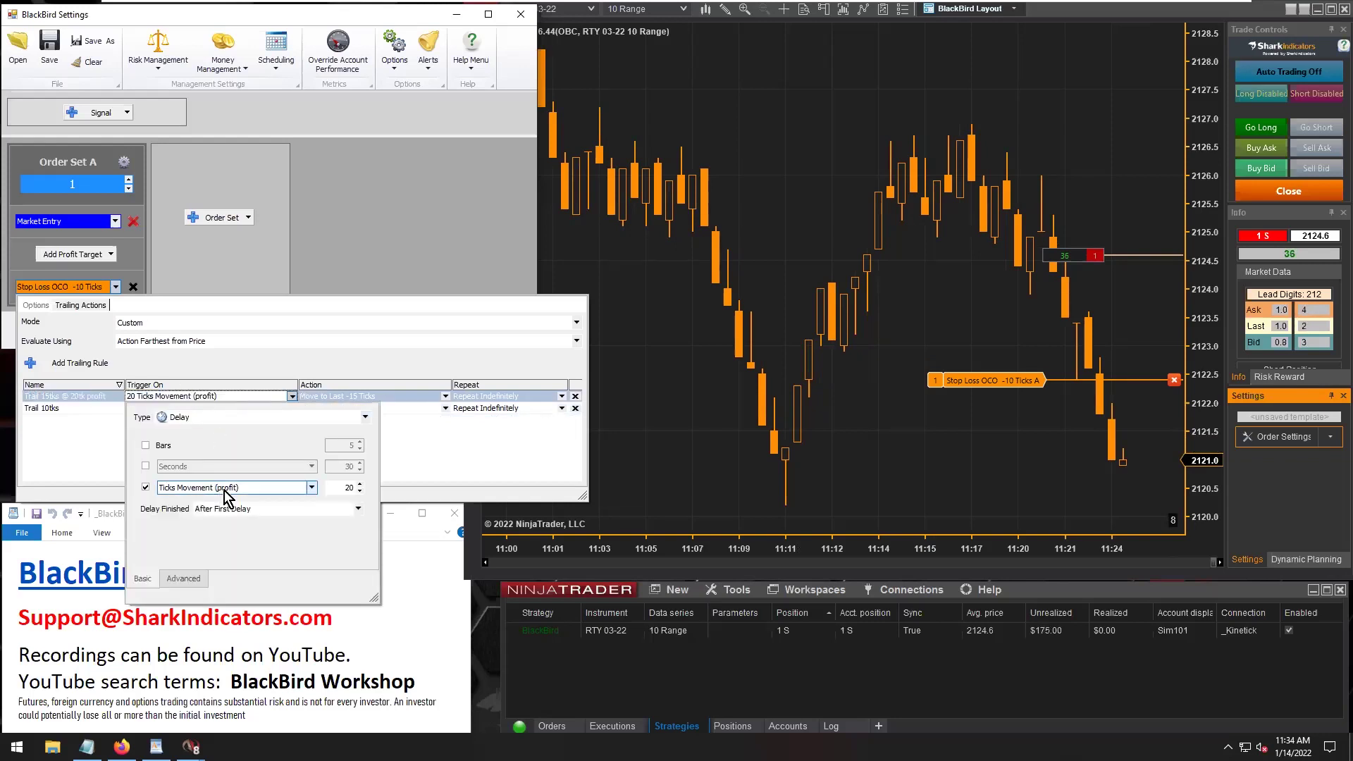
left_click(409, 486)
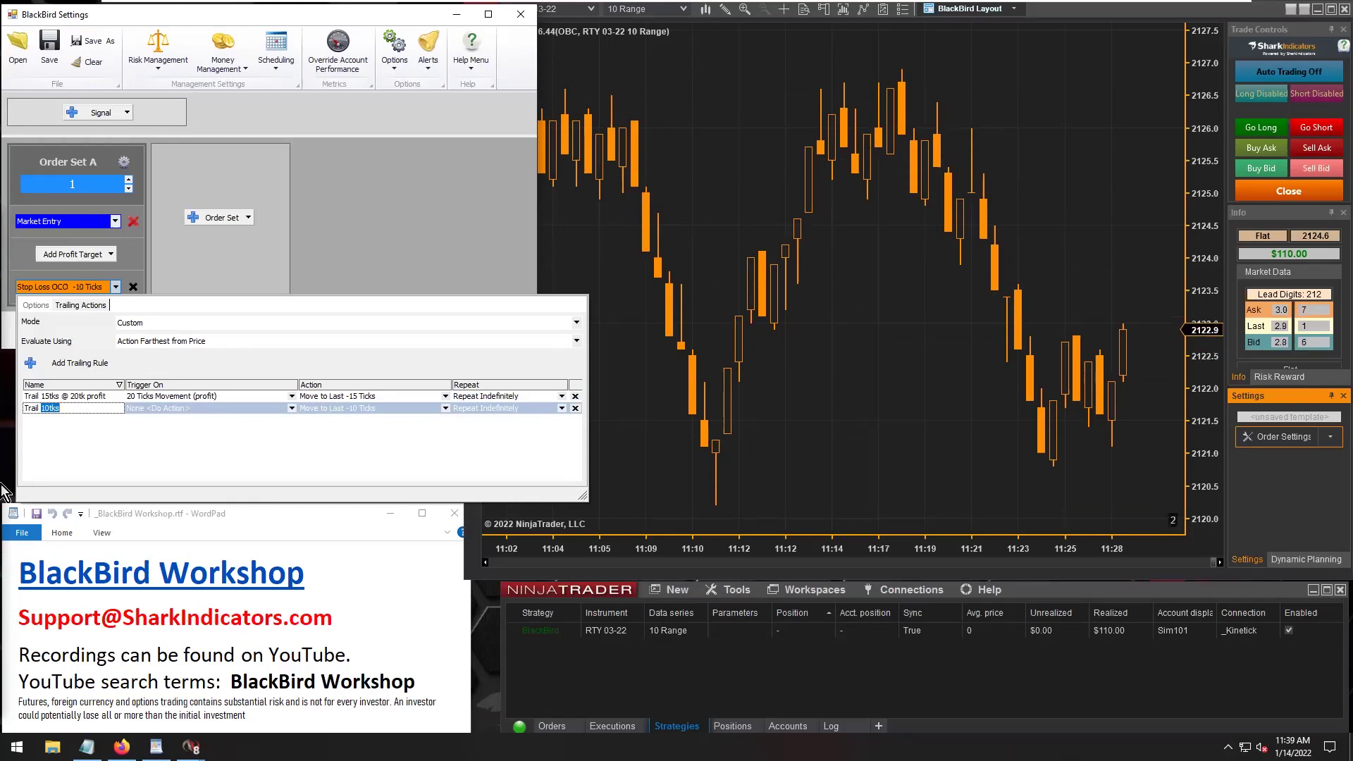
key("End")
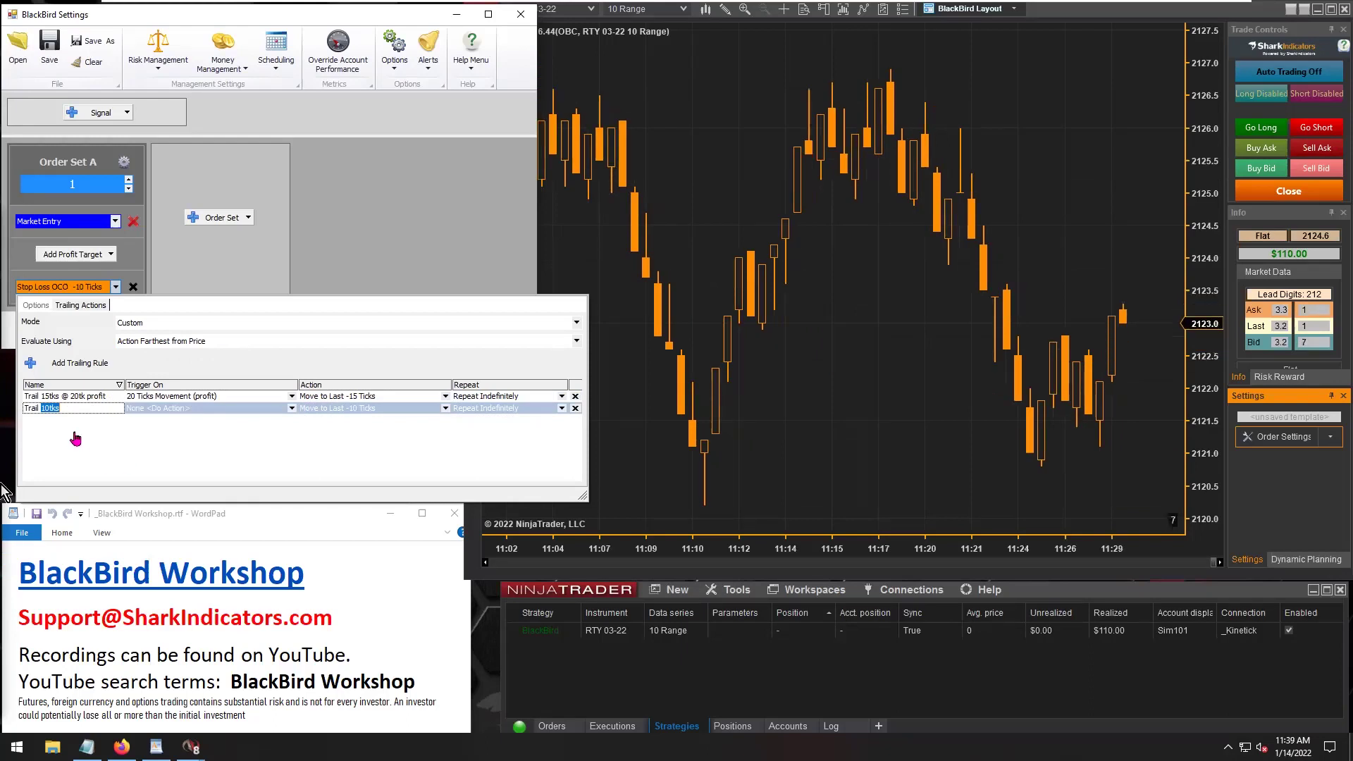
Add a third trailing rule to the stop loss and name it "Trail 20tks @ 50tk profit".
left_click(80, 362)
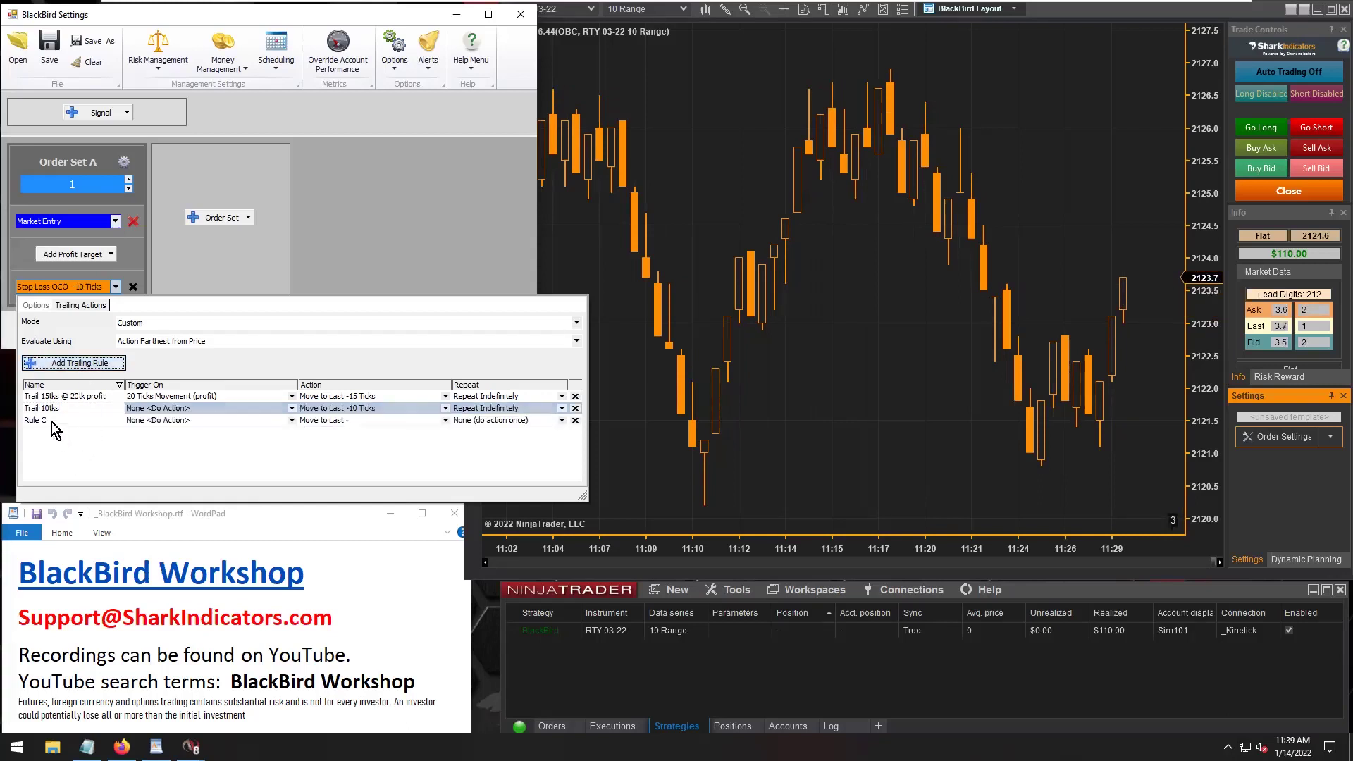
type("Trail")
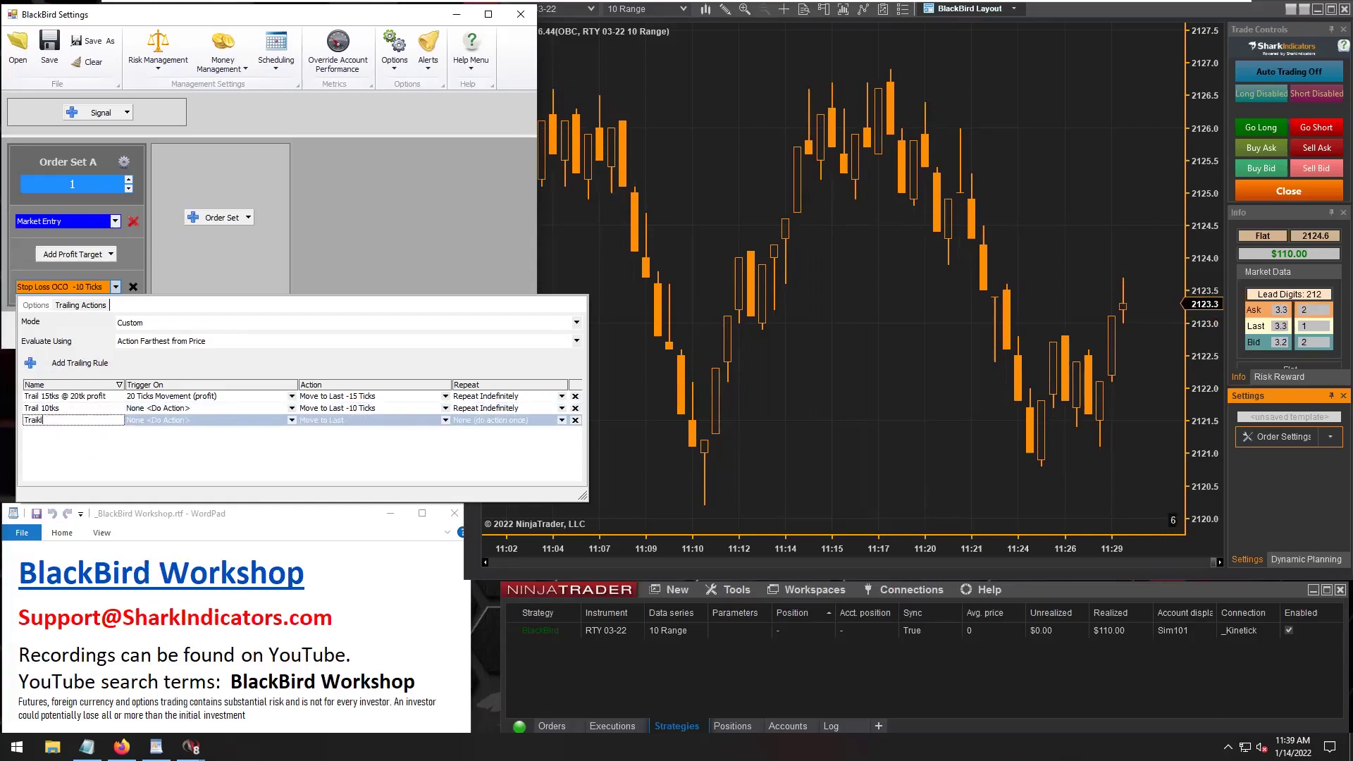
type(" 20tks @ 50tk profi")
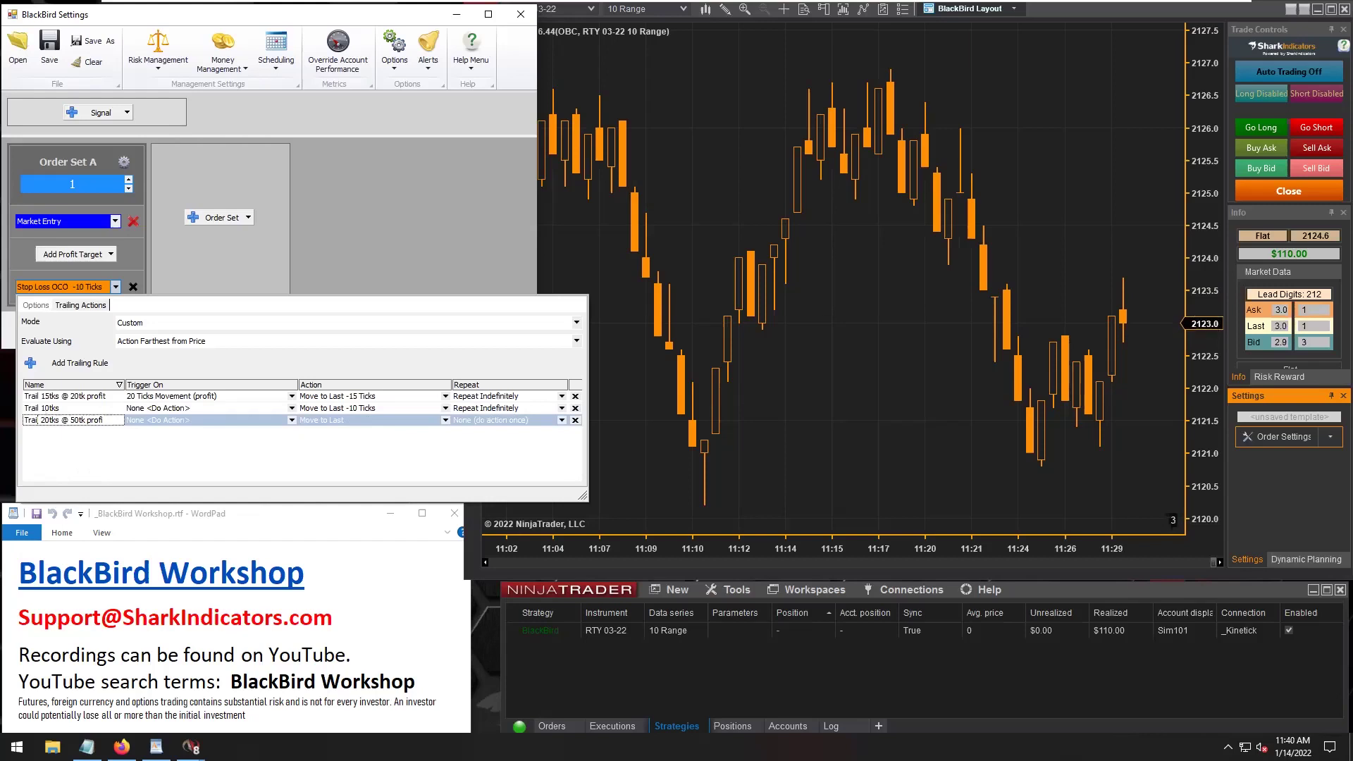
left_click_drag(40, 421, 52, 423)
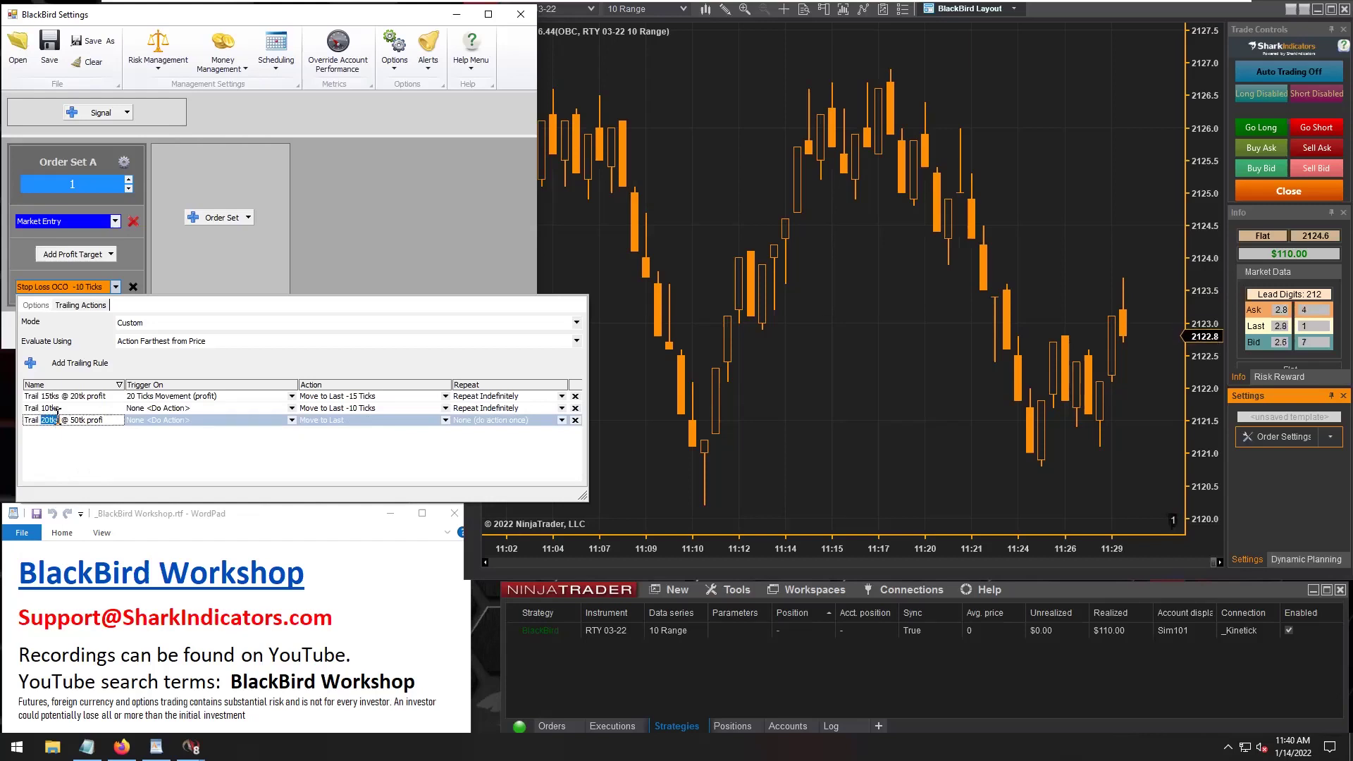
left_click_drag(61, 420, 104, 420)
left_click(104, 421)
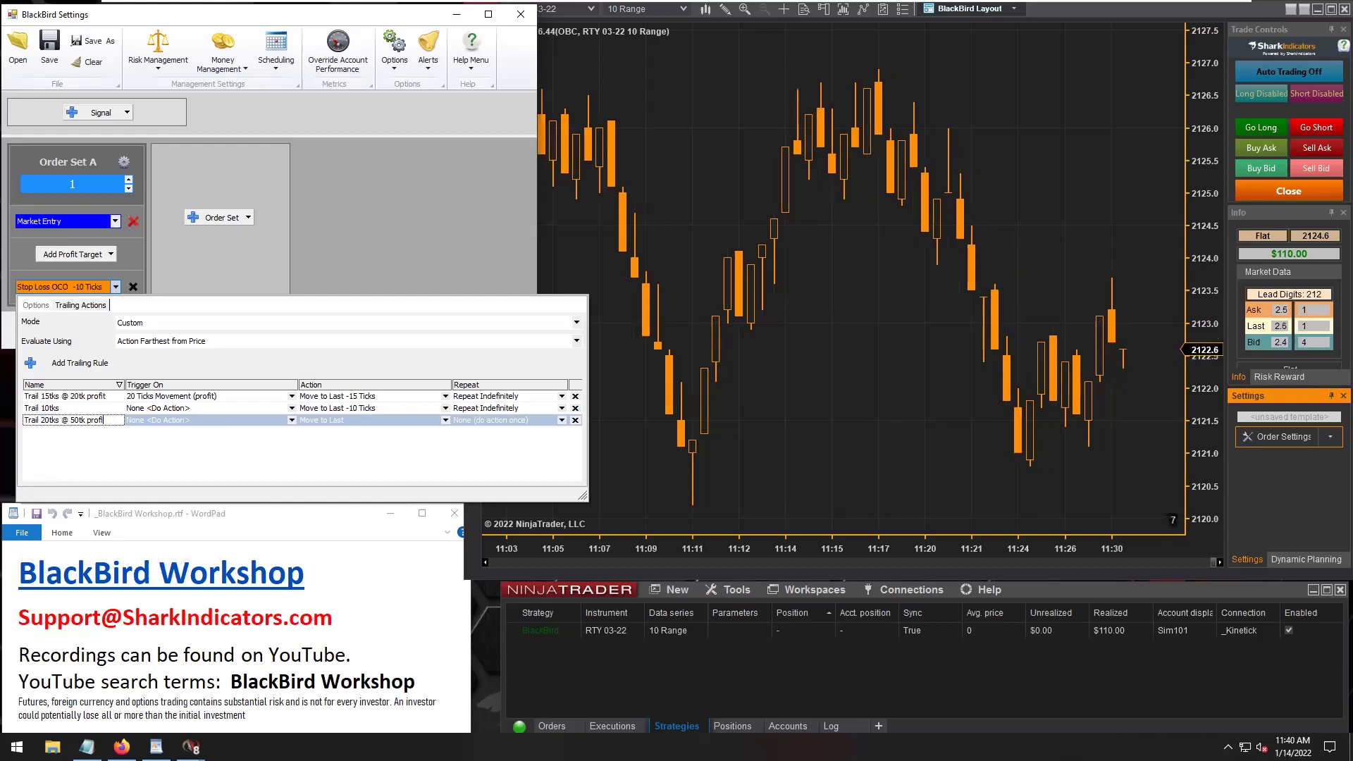
type("t")
Set the "Trail 20tks @ 50tk profit" rule to trigger on a Delay of 50 Ticks Movement (profit).
left_click(190, 421)
left_click(211, 441)
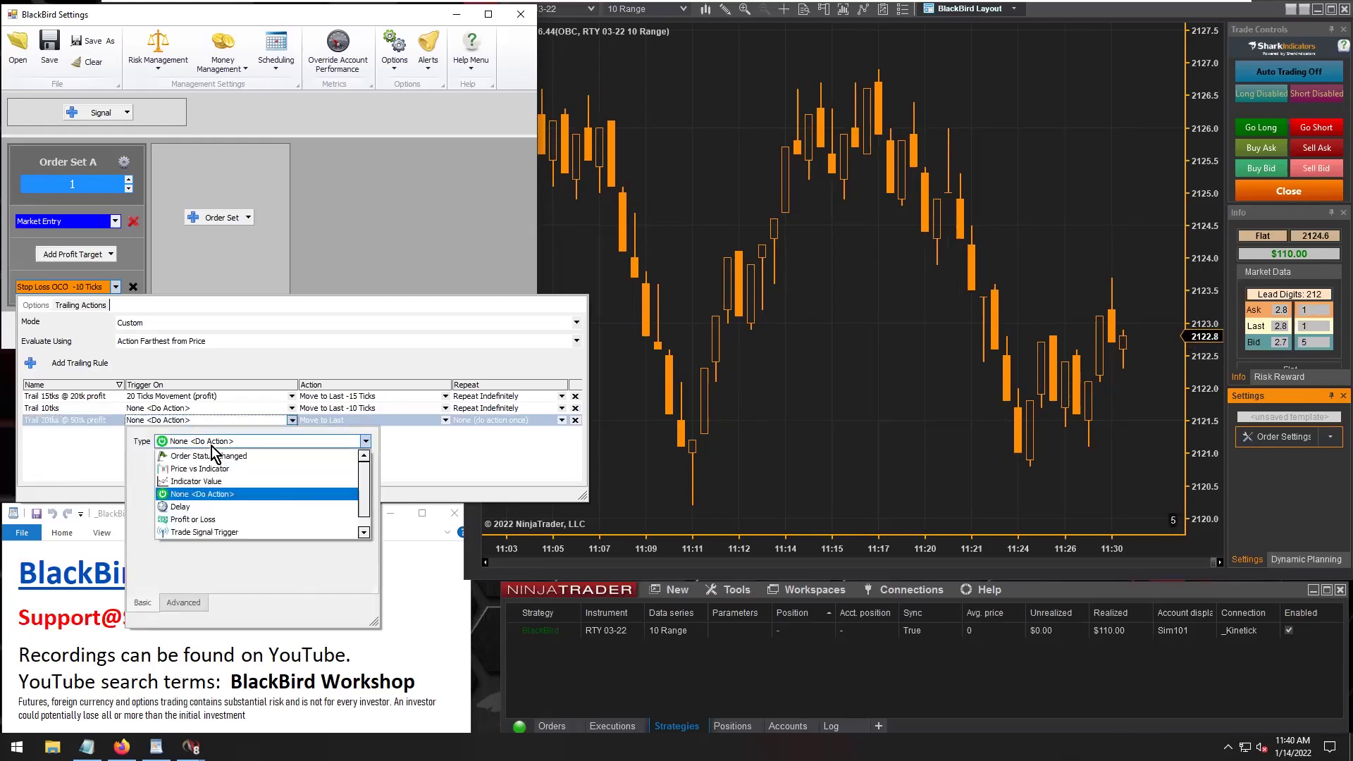
left_click(192, 507)
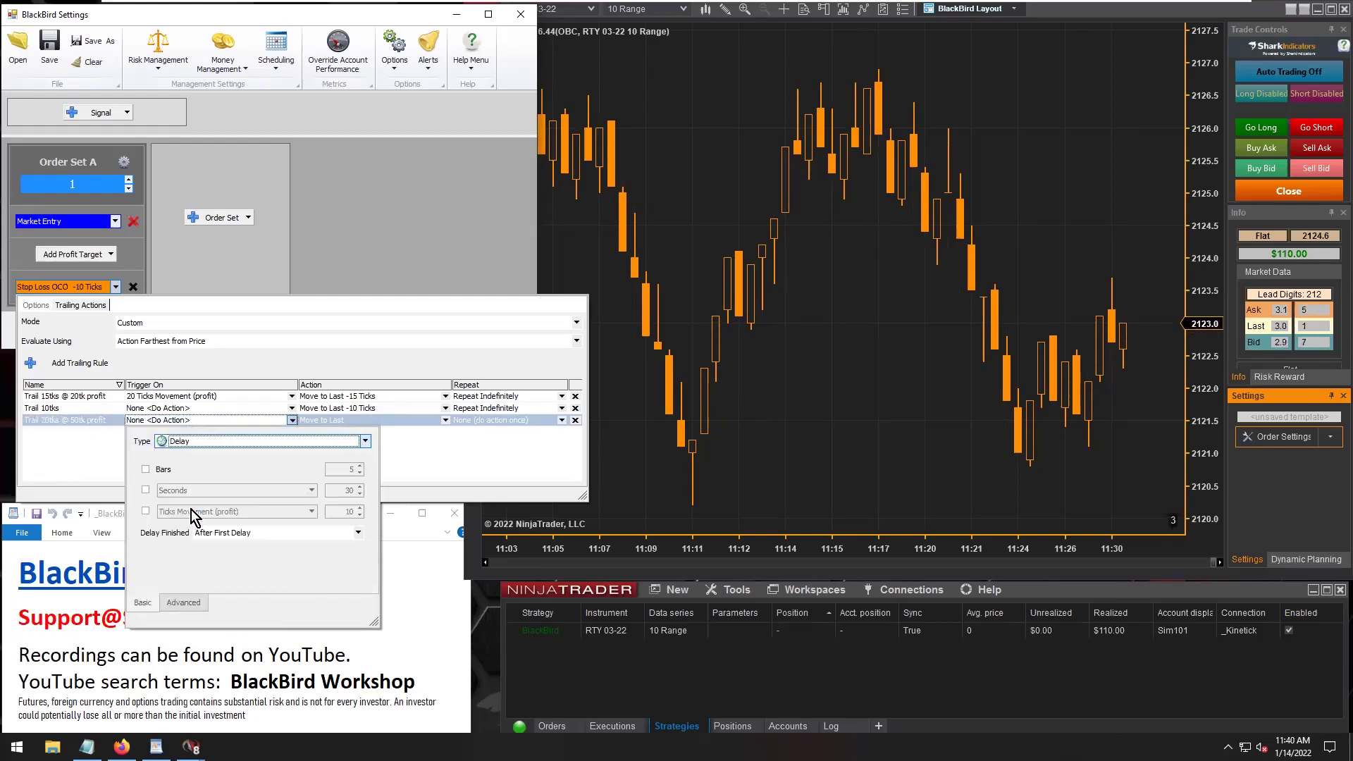
left_click(145, 511)
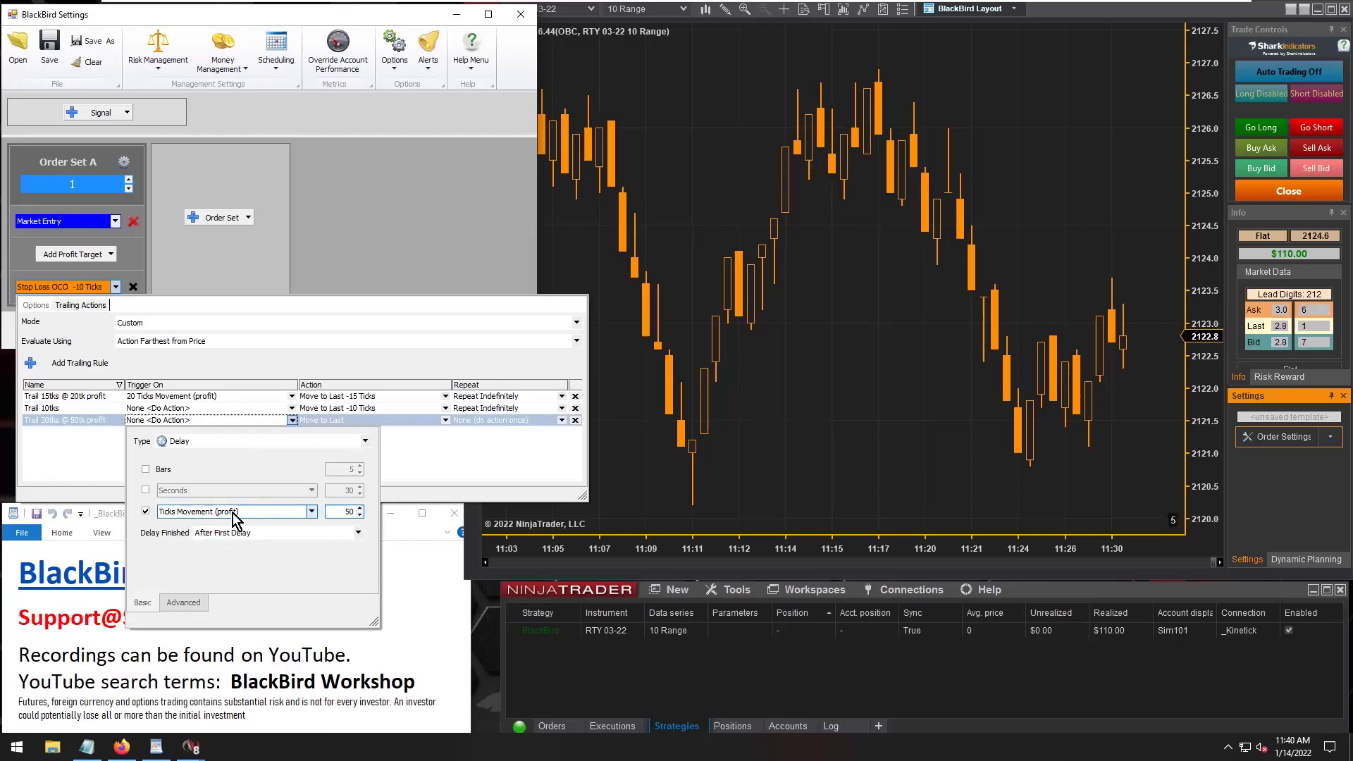
left_click(395, 447)
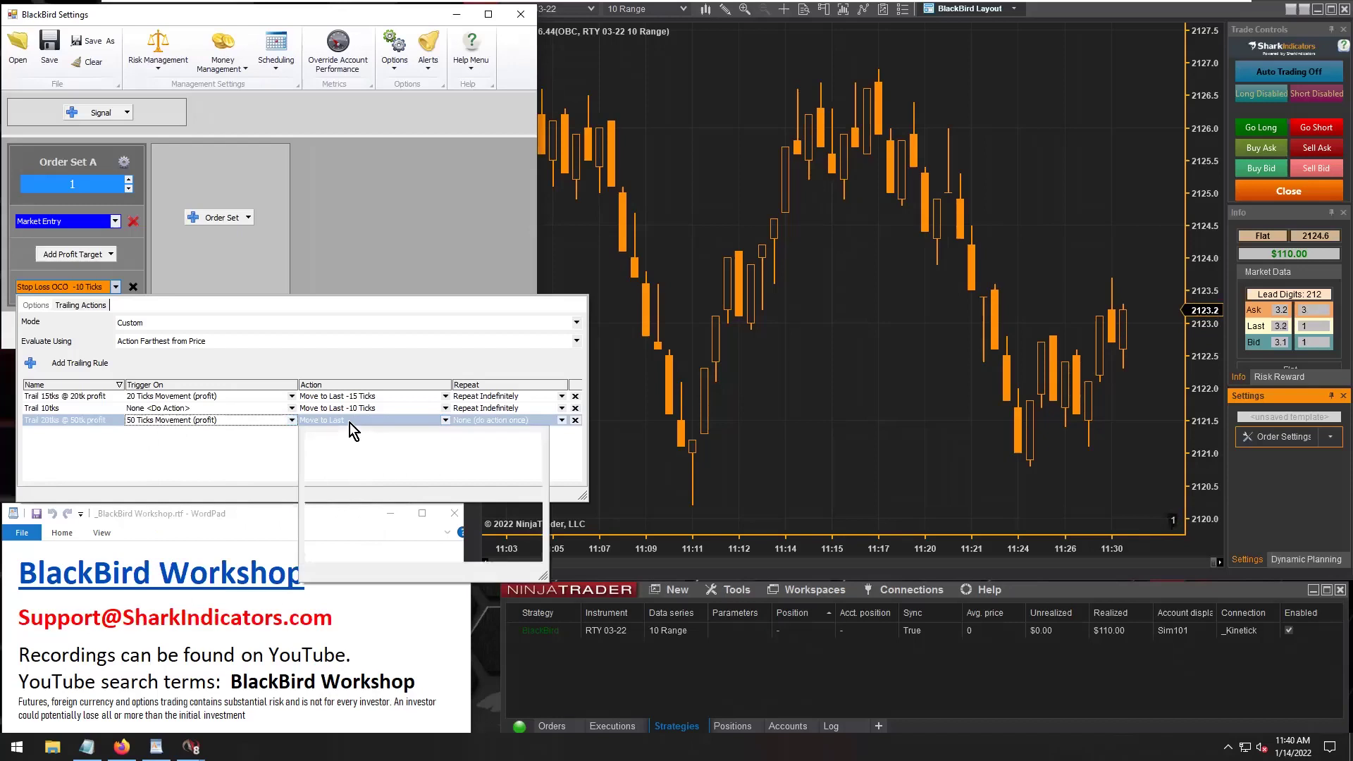
Set the "Trail 20tks @ 50tk profit" rule's action to move the order to Last with offsets of -20 long ticks and 20 short ticks.
left_click(350, 421)
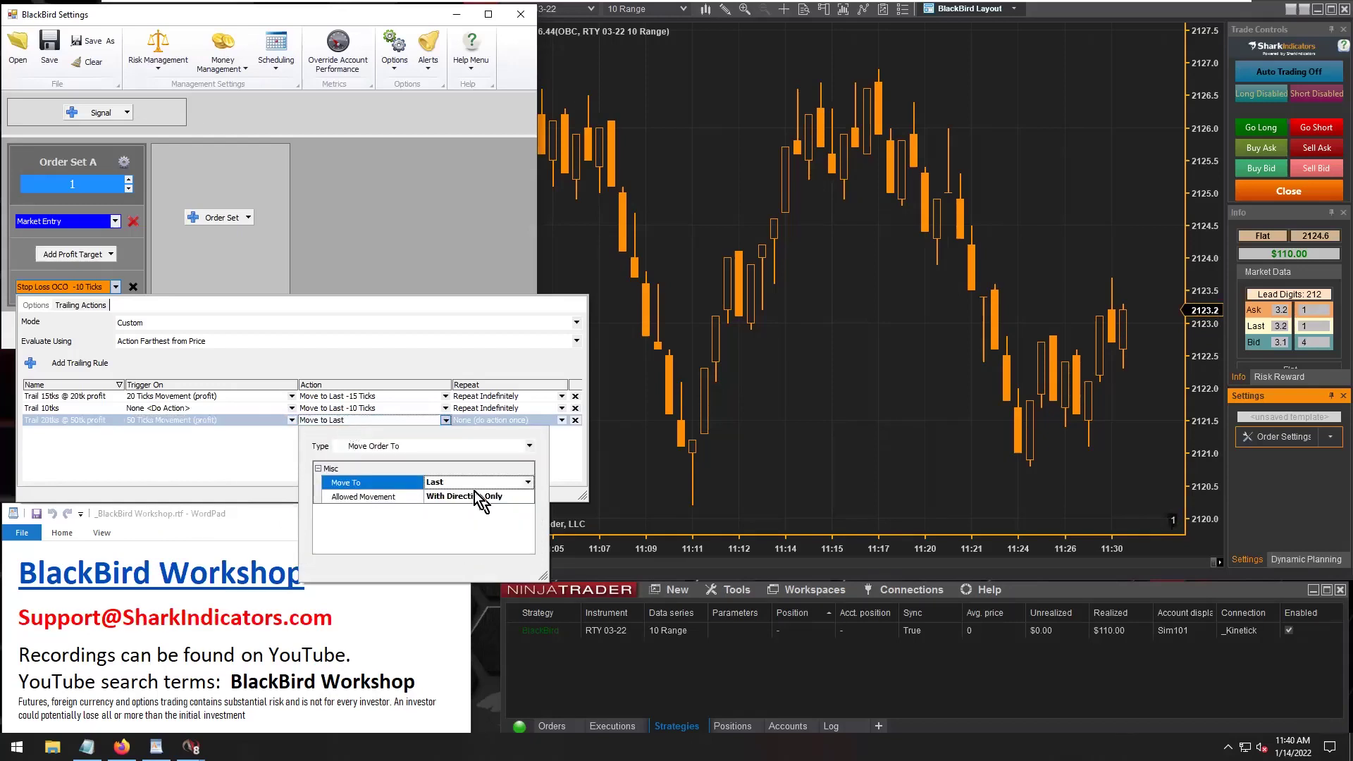
left_click(457, 481)
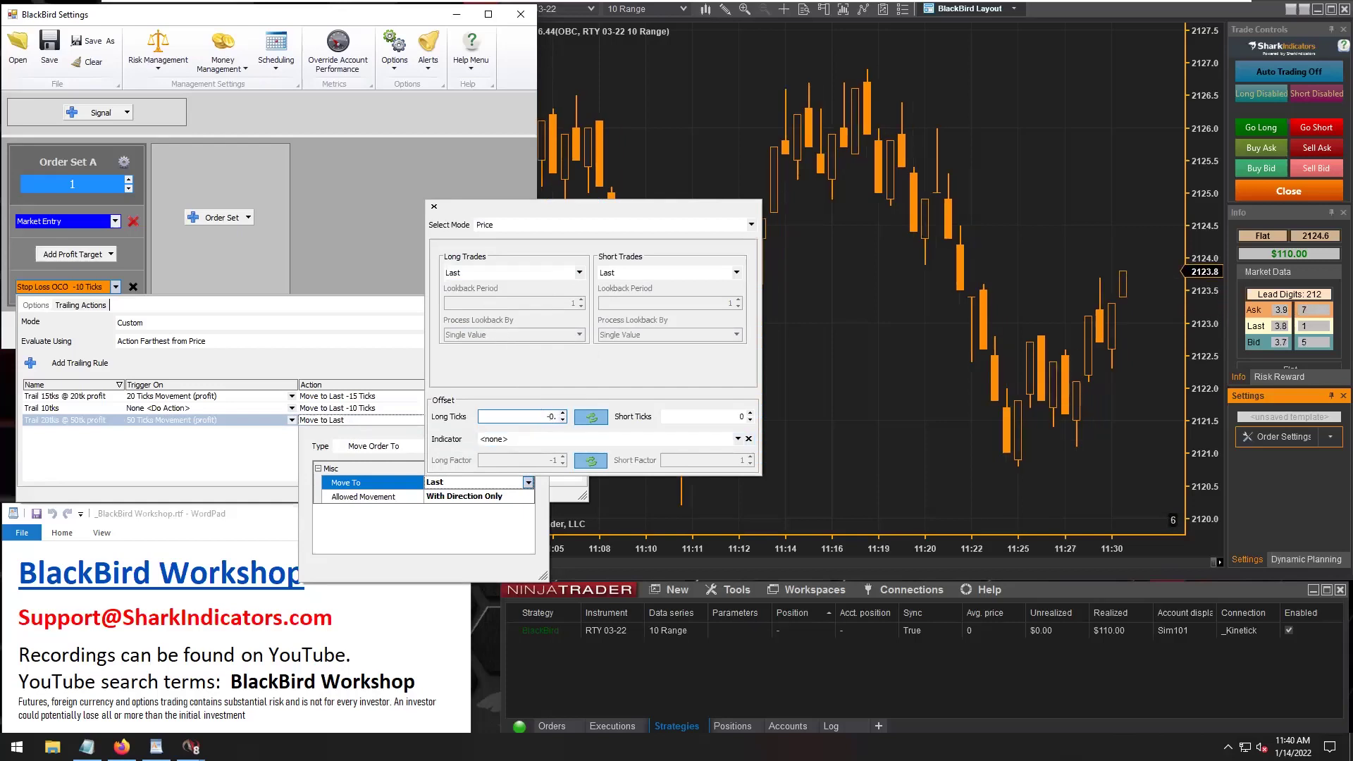
type("20")
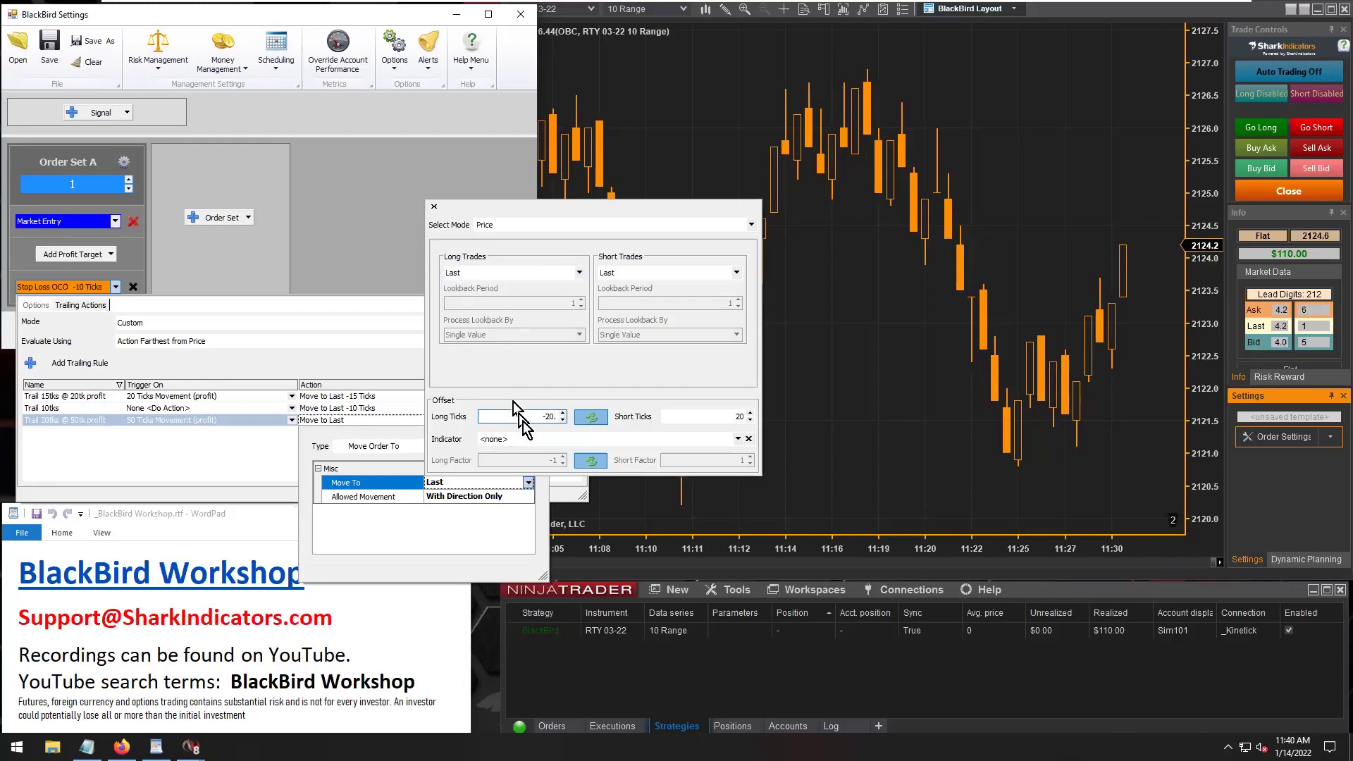
double_click(548, 416)
left_click(400, 541)
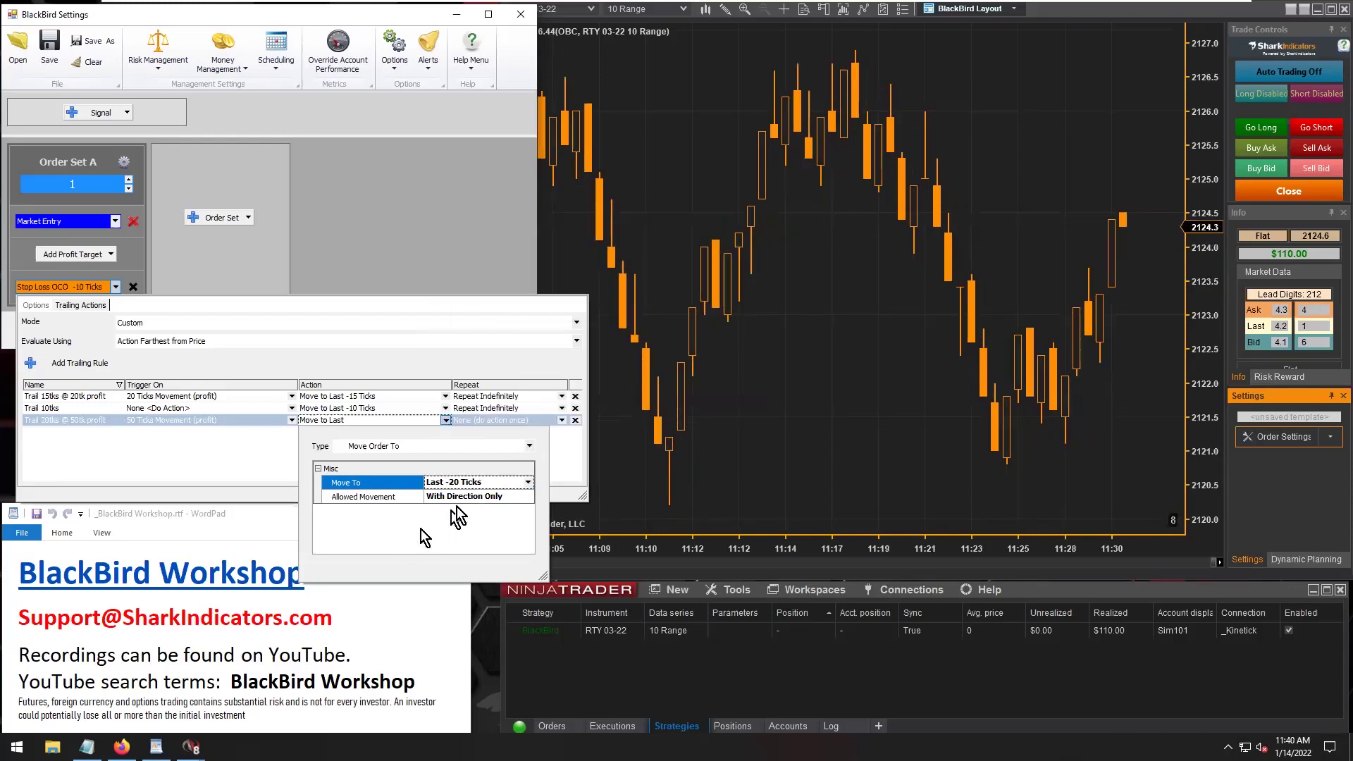
Set the "Trail 20tks @ 50tk profit" rule to Repeat Indefinitely for every 1 Ticks Movement (profit).
left_click(519, 423)
left_click(565, 438)
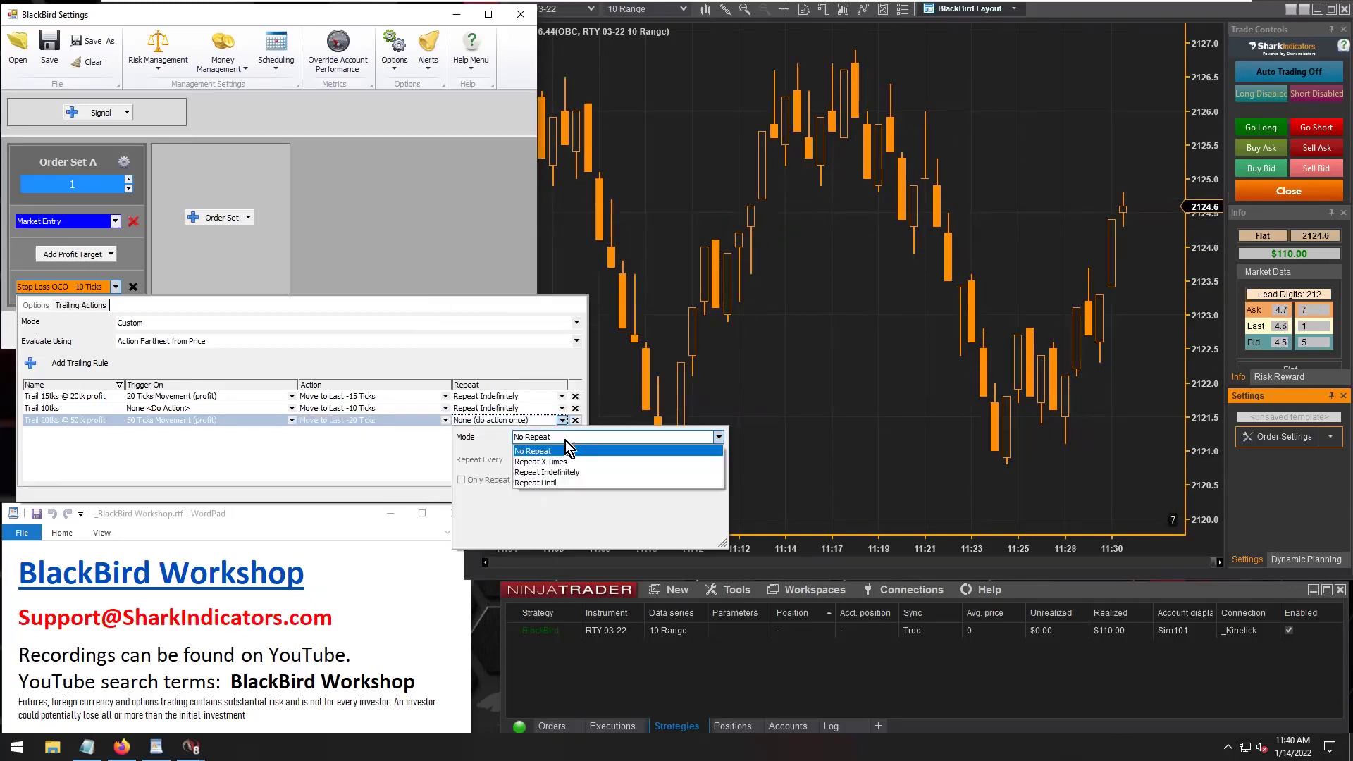
left_click(553, 469)
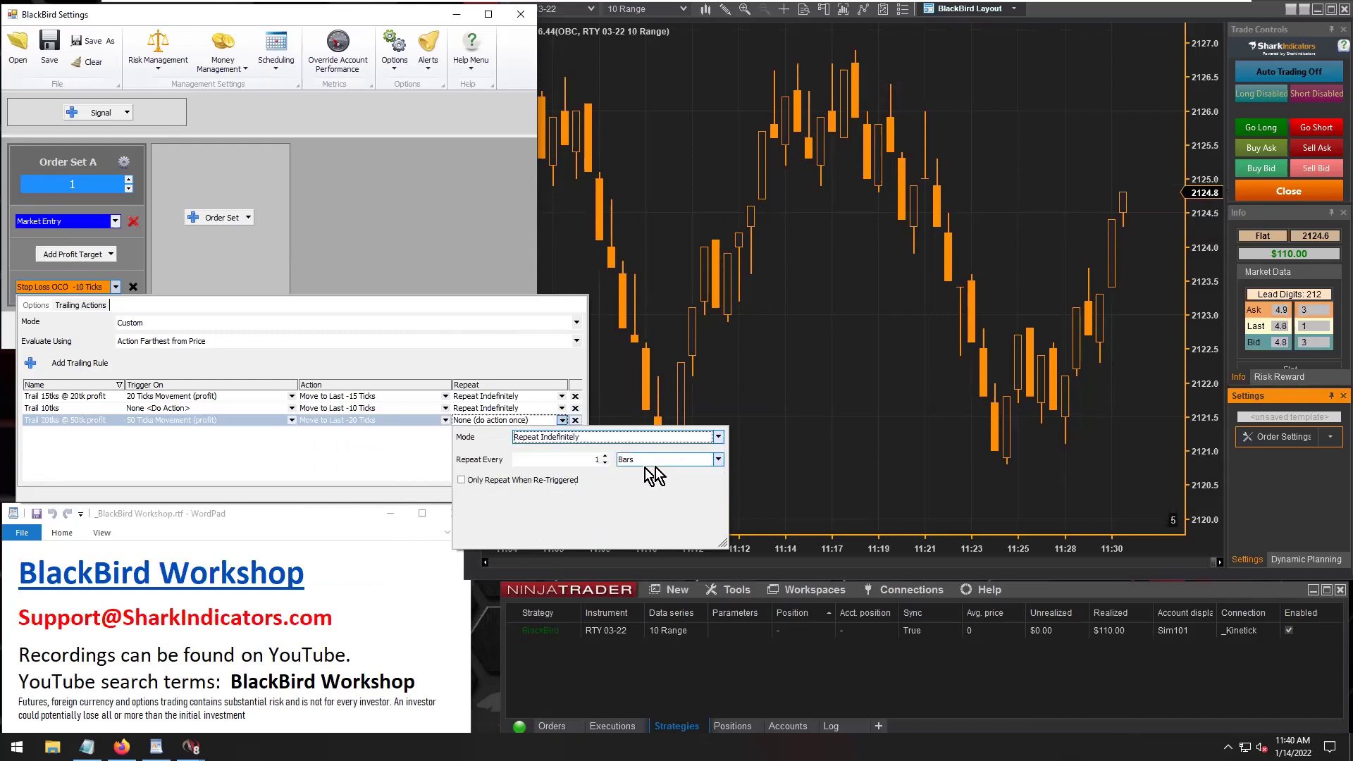
left_click(718, 459)
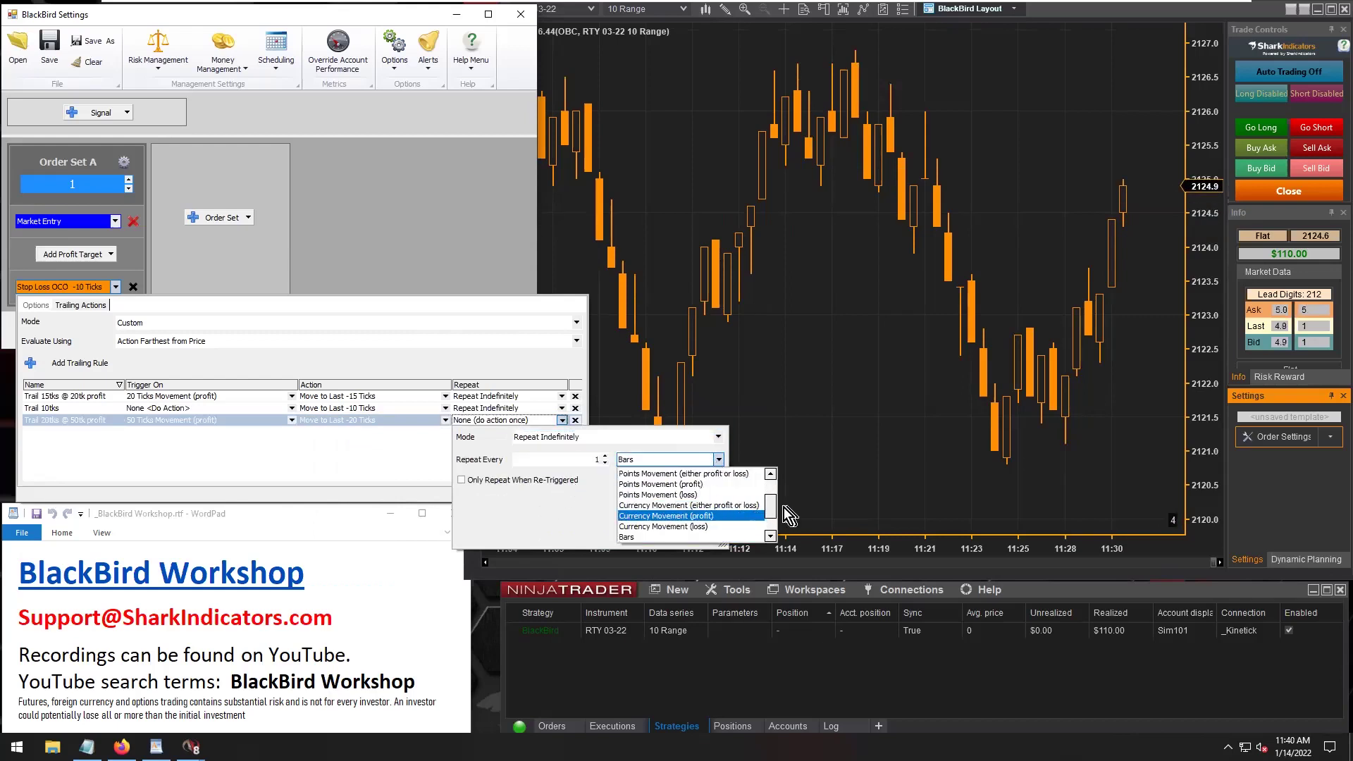
left_click_drag(773, 509, 772, 483)
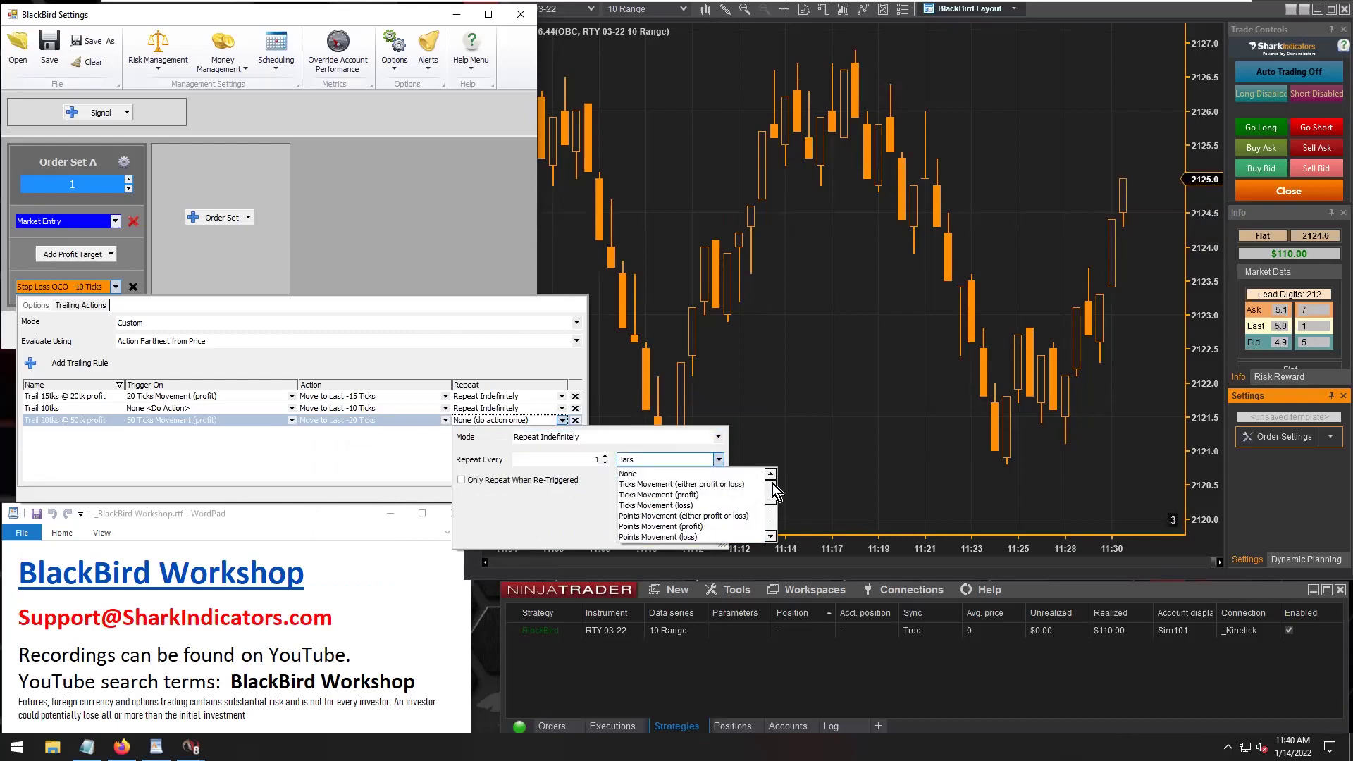
left_click(654, 495)
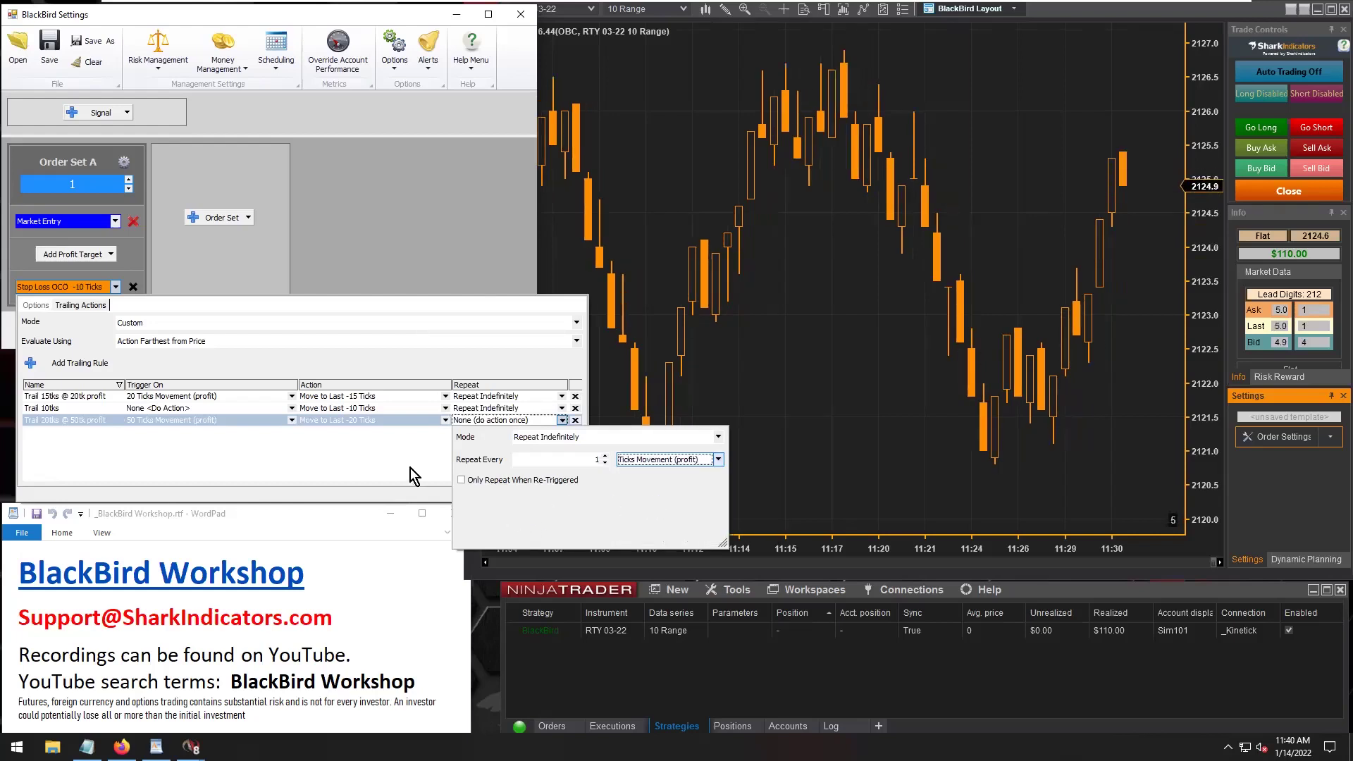
left_click(136, 425)
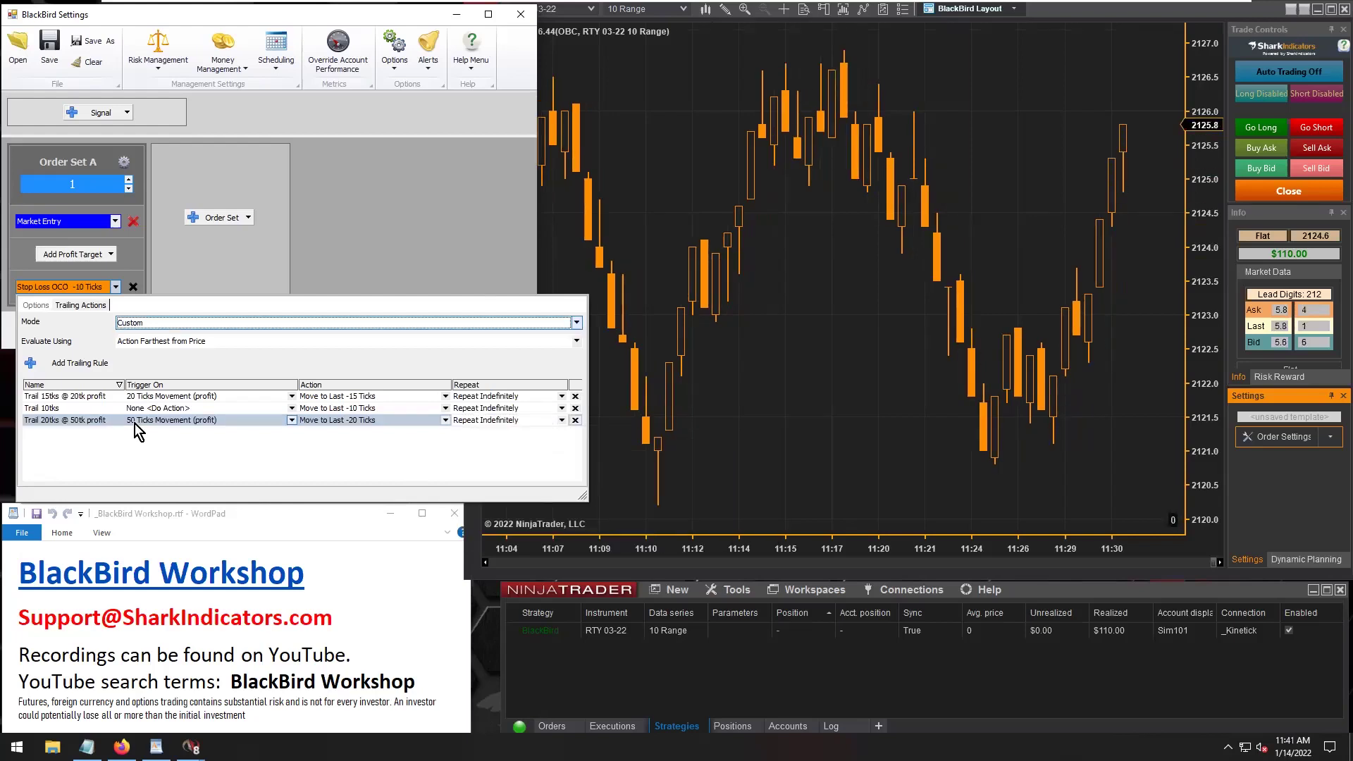